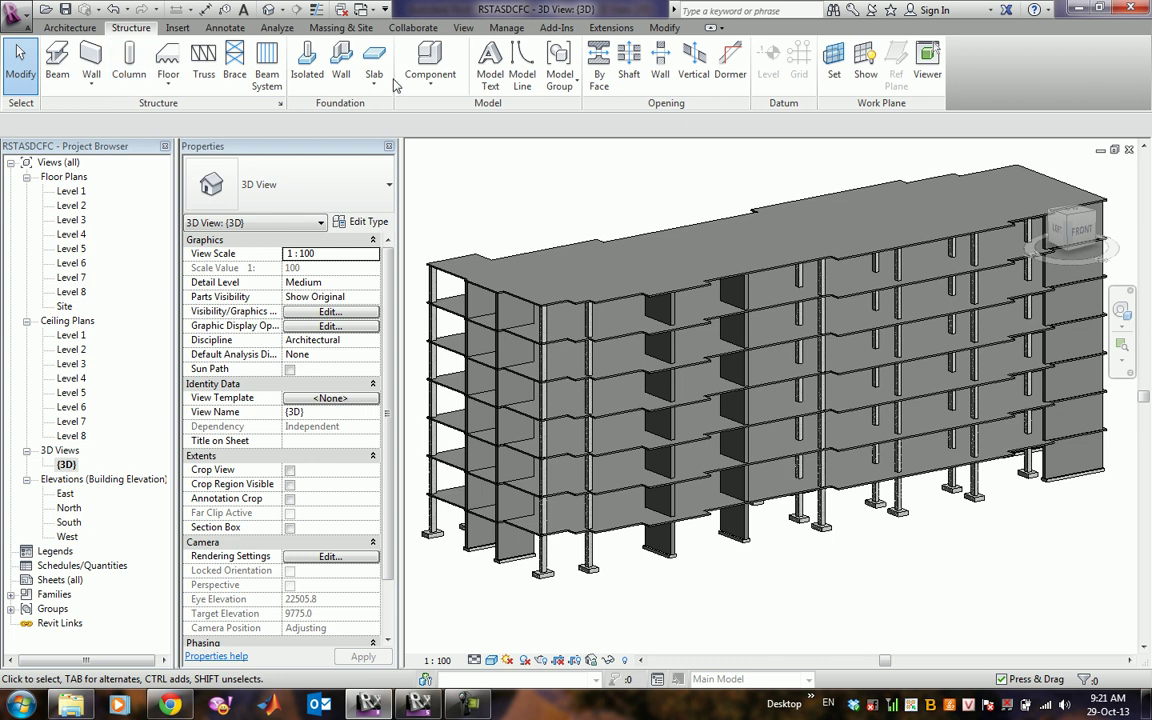
Inspect the roof slab's and a column's properties, then orbit the building.
{"action": "left_click", "coordinate": [806, 268]}
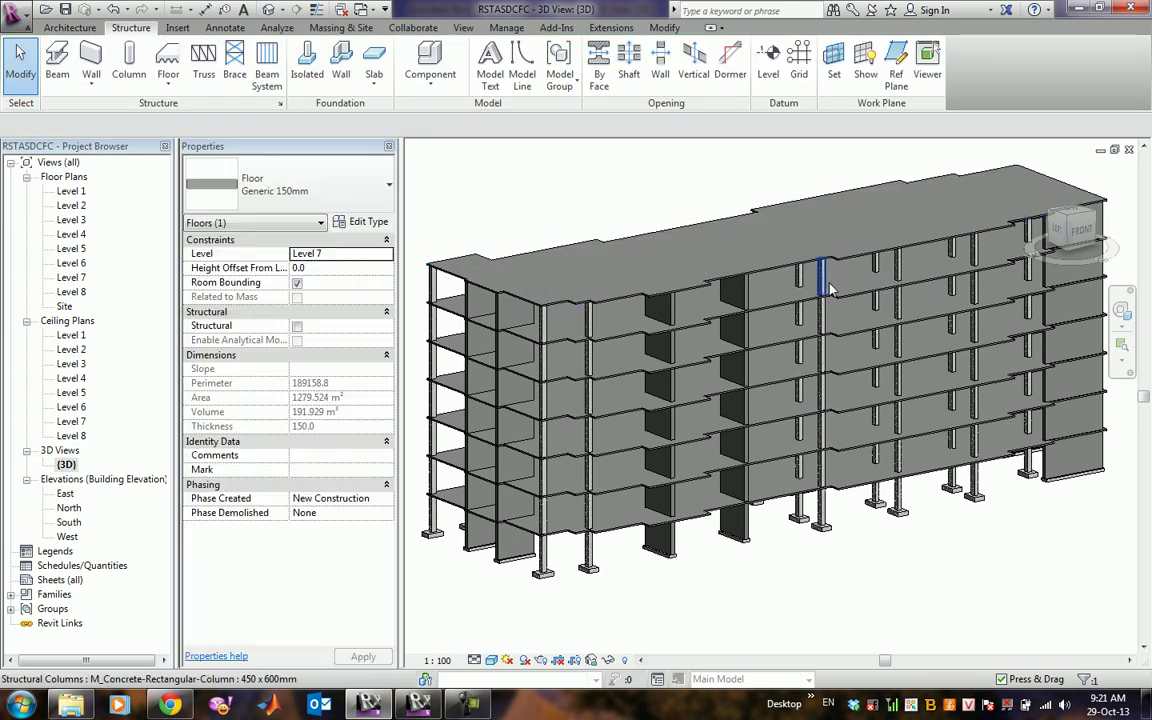
{"action": "left_click", "coordinate": [825, 287]}
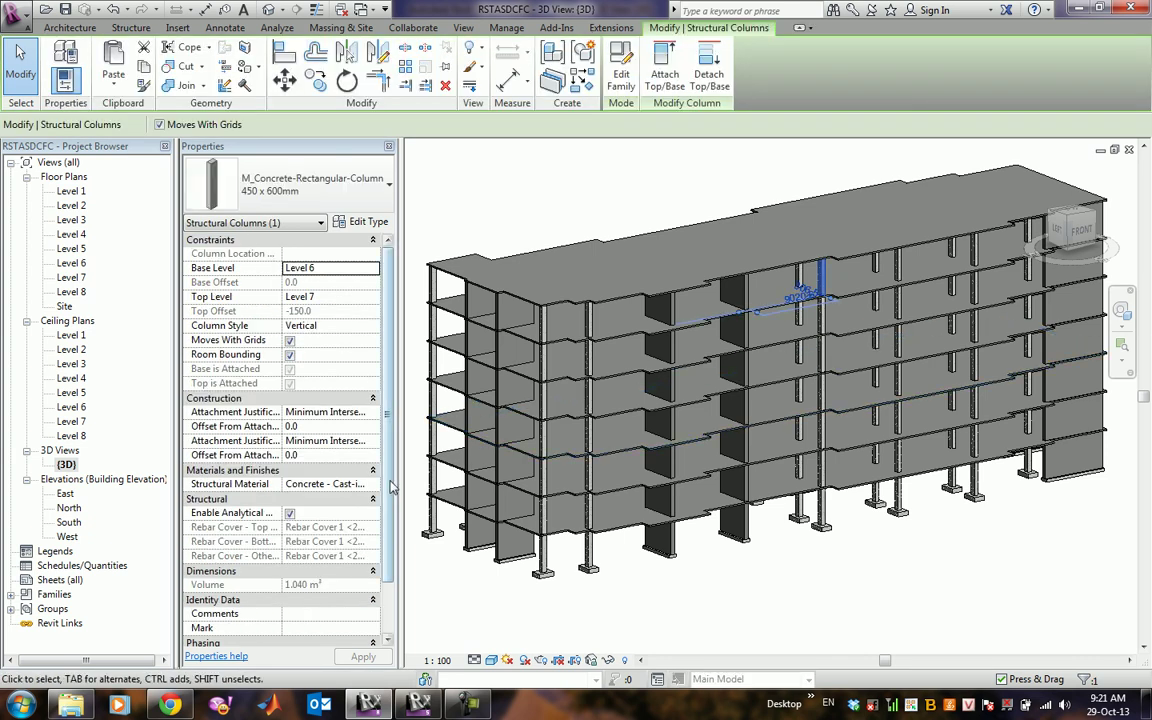
{"action": "left_click_drag", "start_coordinate": [400, 468], "coordinate": [449, 470]}
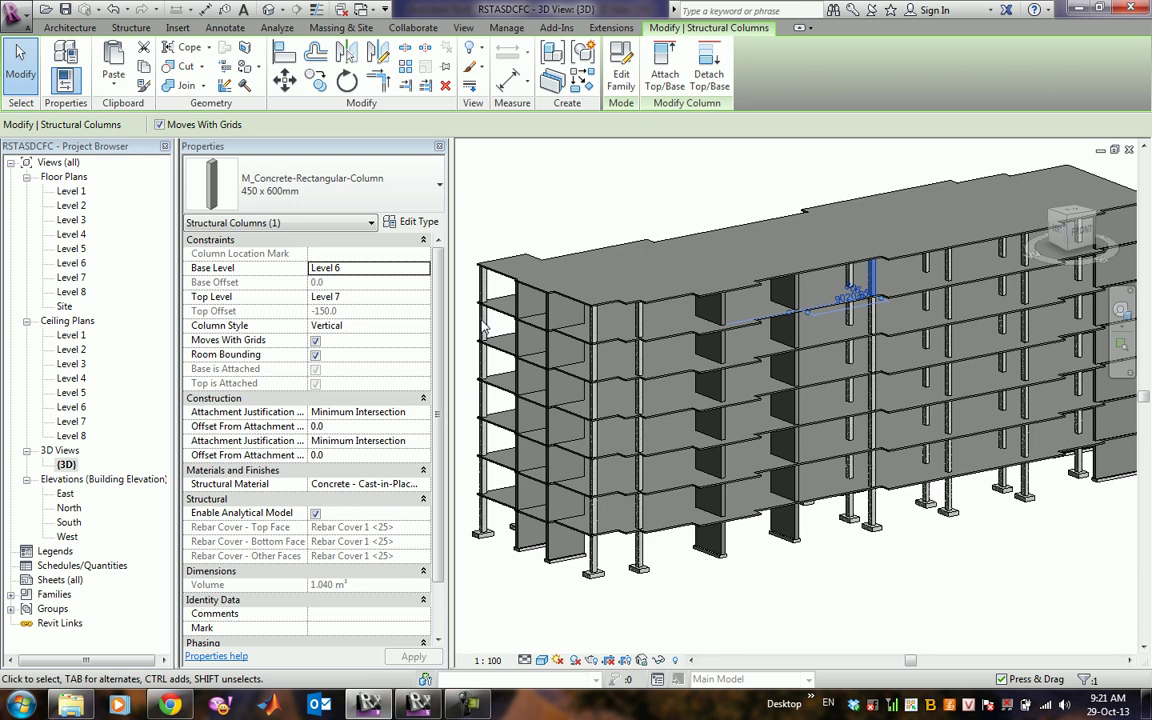
{"action": "left_click_drag", "start_coordinate": [451, 243], "coordinate": [357, 243]}
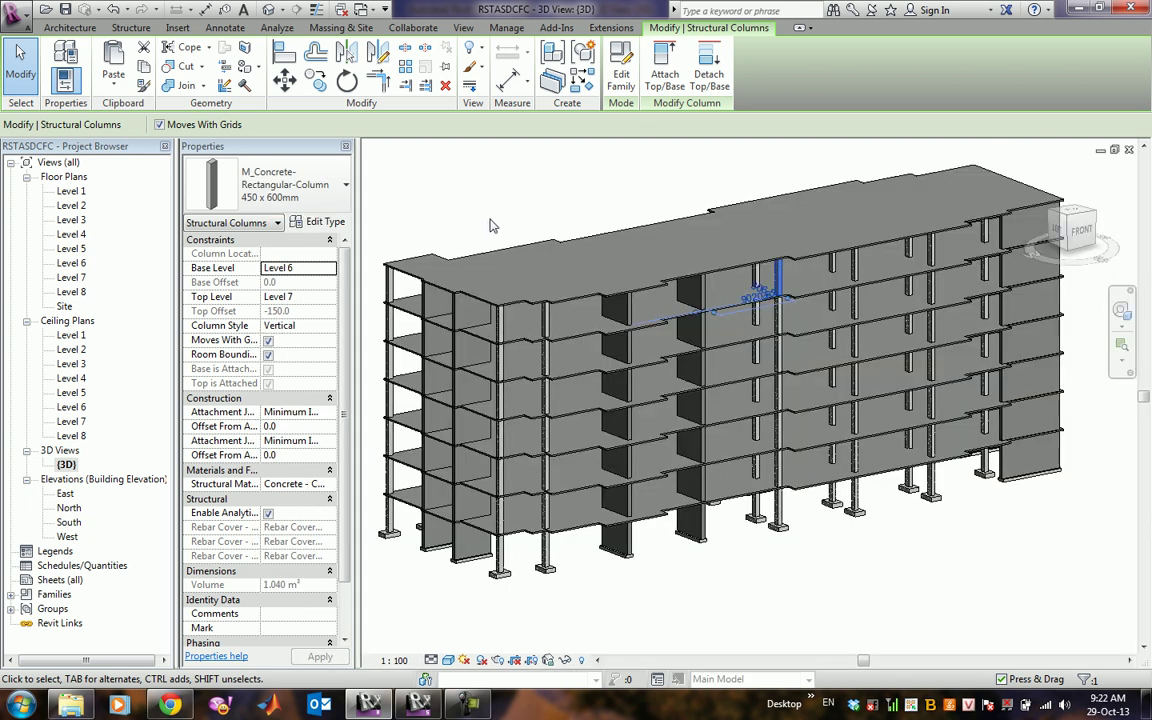
{"action": "left_click", "coordinate": [571, 231]}
{"action": "mouse_move", "coordinate": [571, 231]}
{"action": "middle_mouse_down", "text": "shift"}
{"action": "mouse_move", "coordinate": [514, 252]}
{"action": "mouse_move", "coordinate": [520, 225]}
{"action": "middle_mouse_up", "text": "shift"}
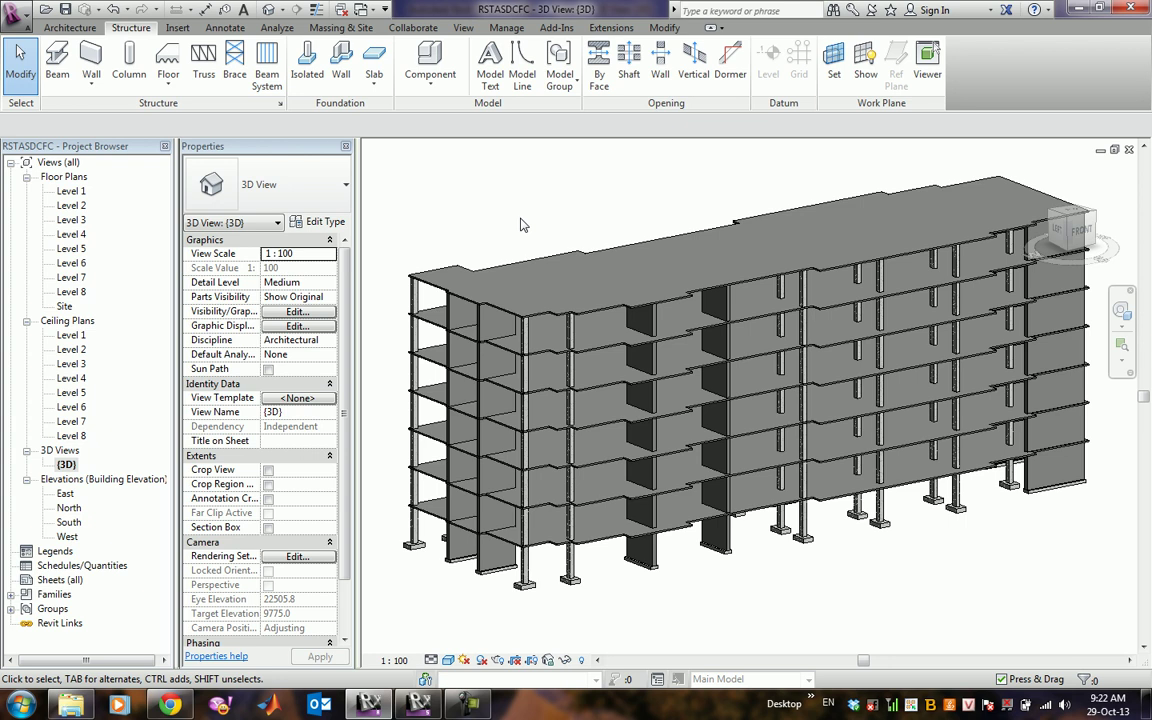
{"action": "middle_click_drag", "start_coordinate": [520, 218], "coordinate": [520, 237], "text": "shift"}
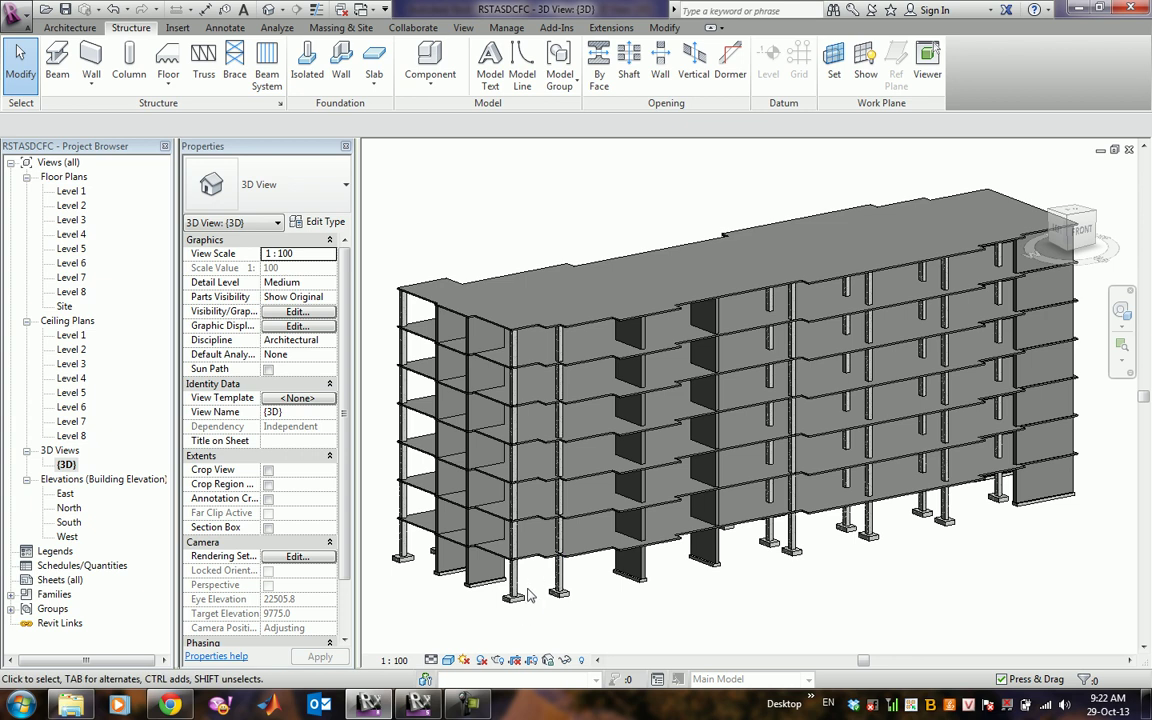
Close Project2 without saving its changes.
{"action": "left_click", "coordinate": [431, 706]}
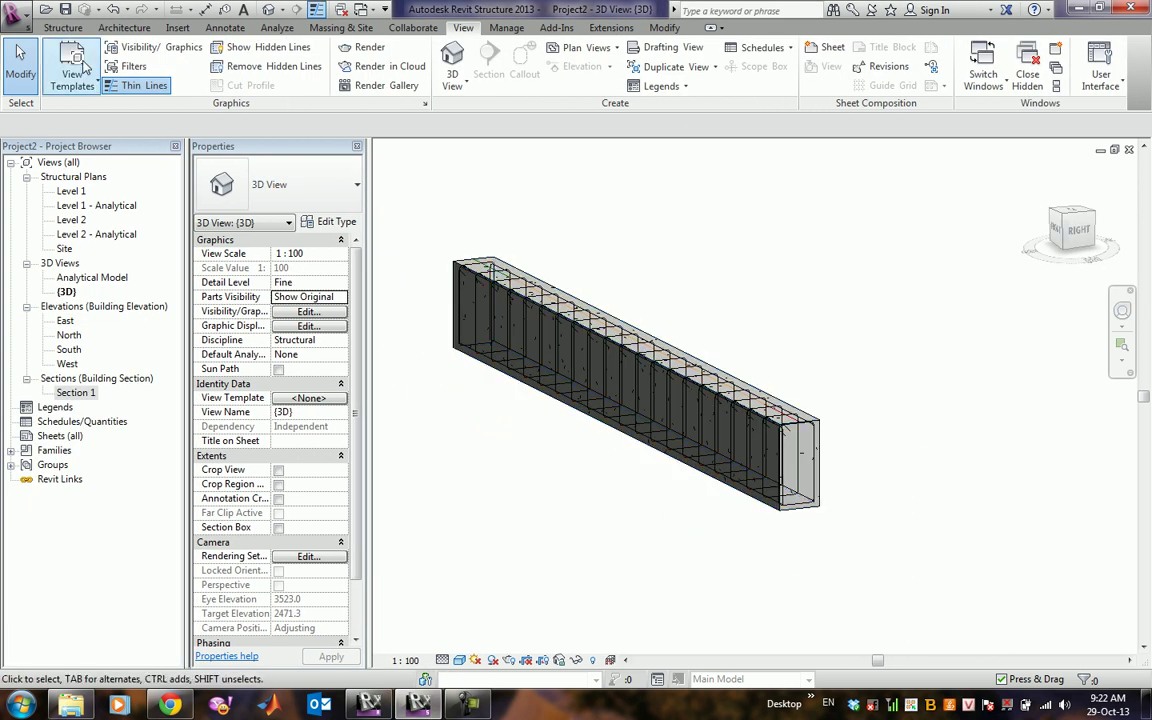
{"action": "left_click", "coordinate": [30, 28]}
{"action": "left_click", "coordinate": [60, 395]}
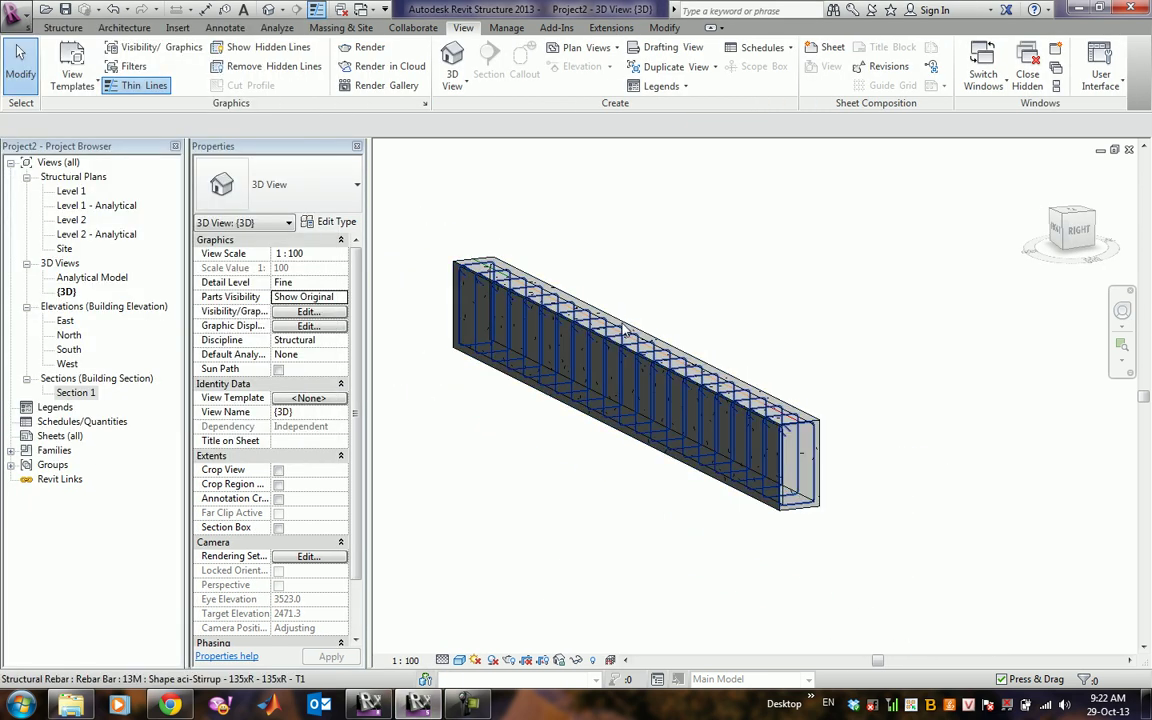
{"action": "left_click", "coordinate": [622, 358]}
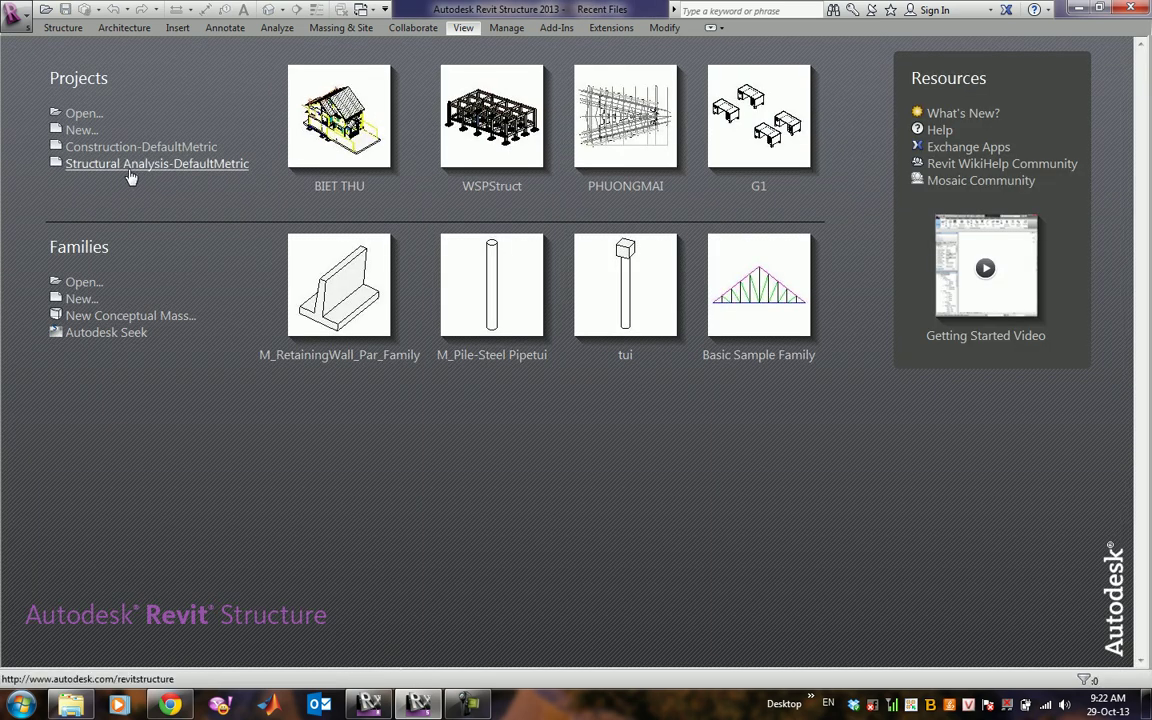
Start a Structural Analysis-DefaultMetric project on Level 1 and begin linking a Revit model.
{"action": "left_click", "coordinate": [130, 165]}
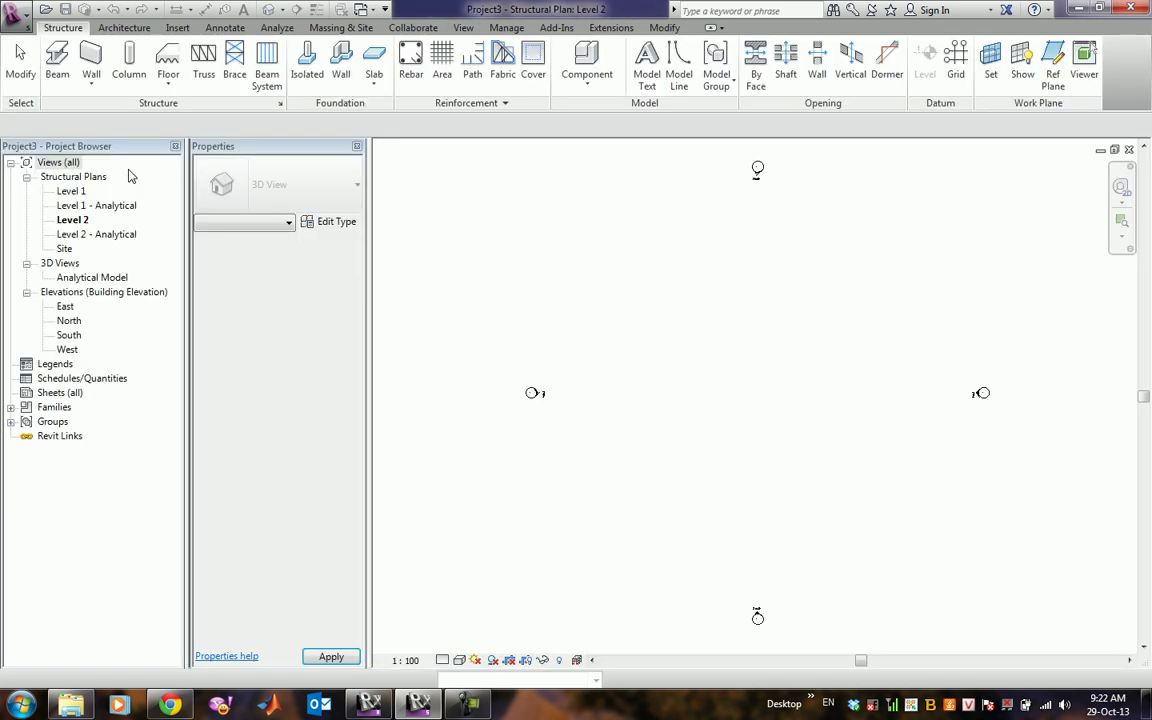
{"action": "scroll", "coordinate": [568, 353], "scroll_direction": "down", "scroll_amount": 2}
{"action": "double_click", "coordinate": [79, 192]}
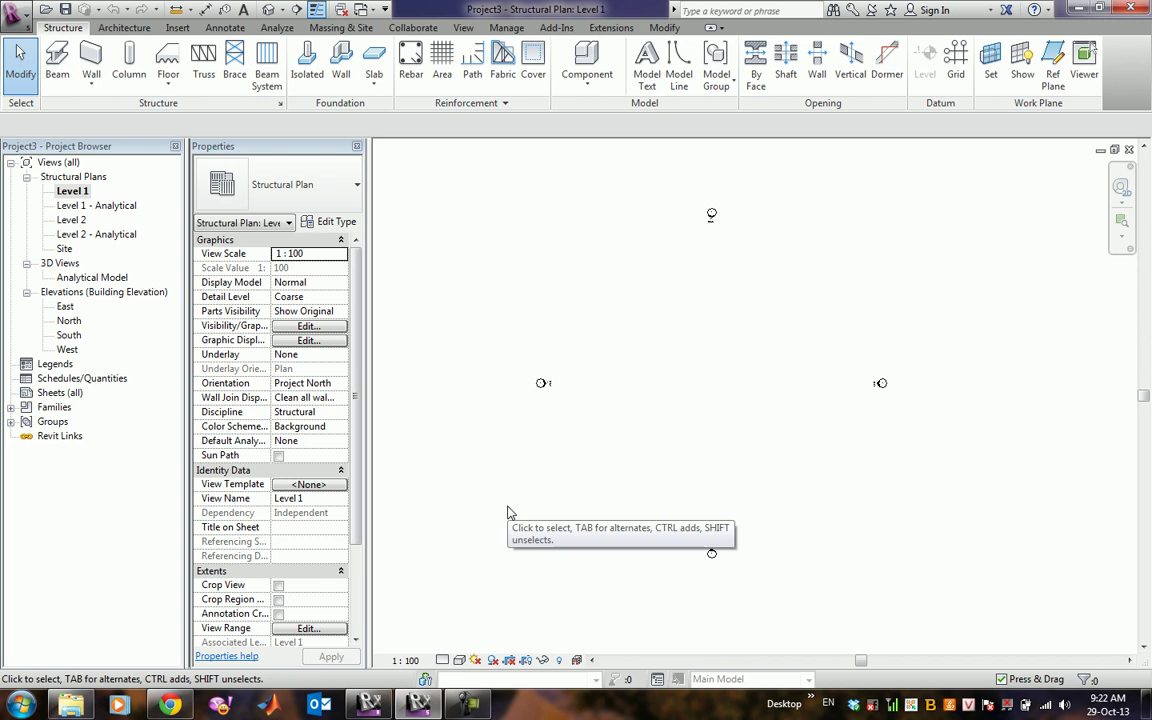
{"action": "scroll", "coordinate": [640, 505], "scroll_direction": "up", "scroll_amount": 1}
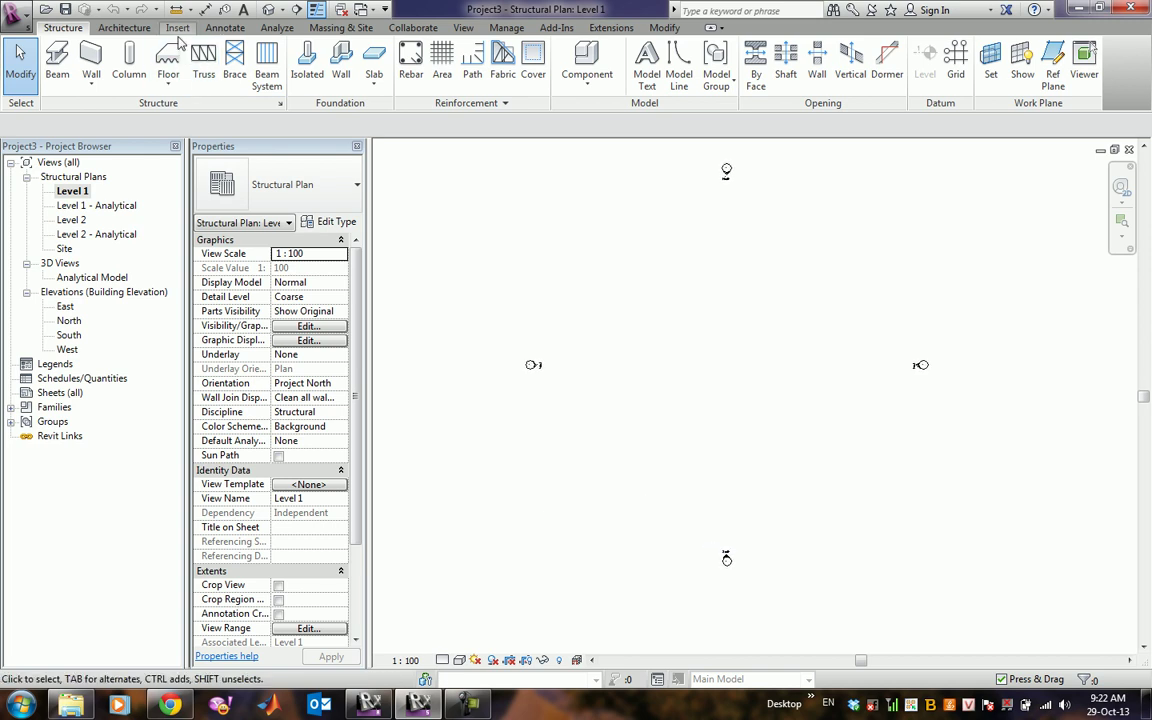
{"action": "left_click", "coordinate": [178, 29]}
{"action": "left_click", "coordinate": [57, 64]}
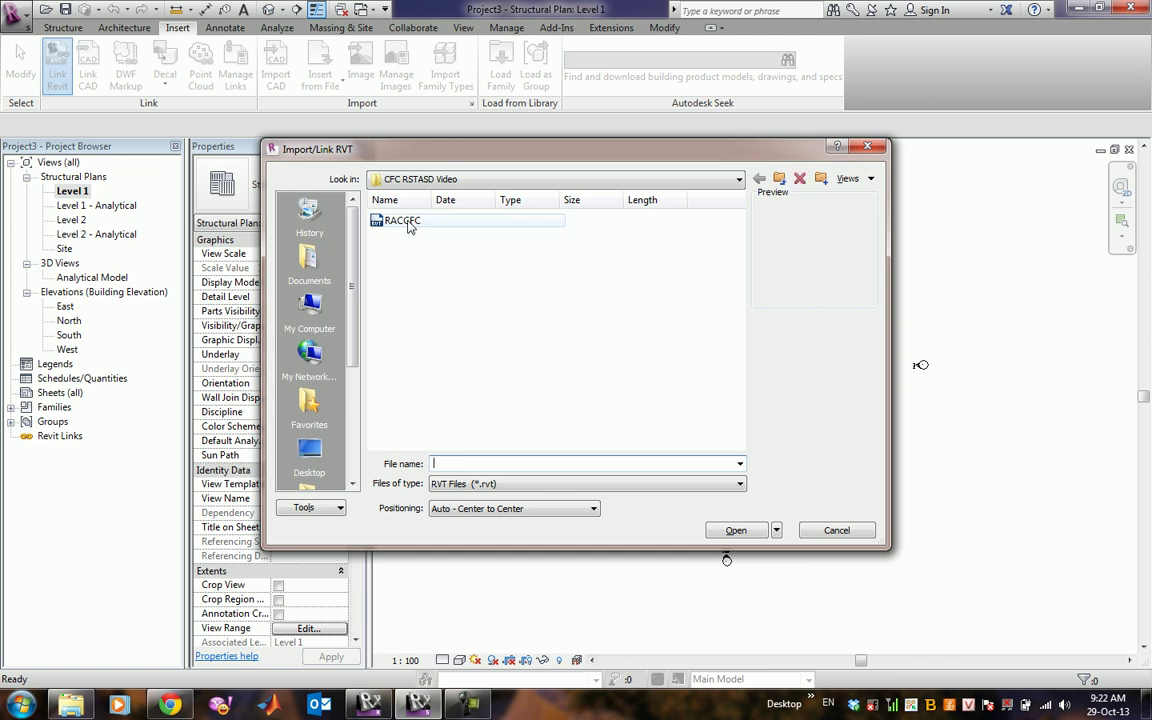
Save the building project as RSTASDCFC in D:\CFC RSTASD Video.
{"action": "left_click", "coordinate": [405, 222]}
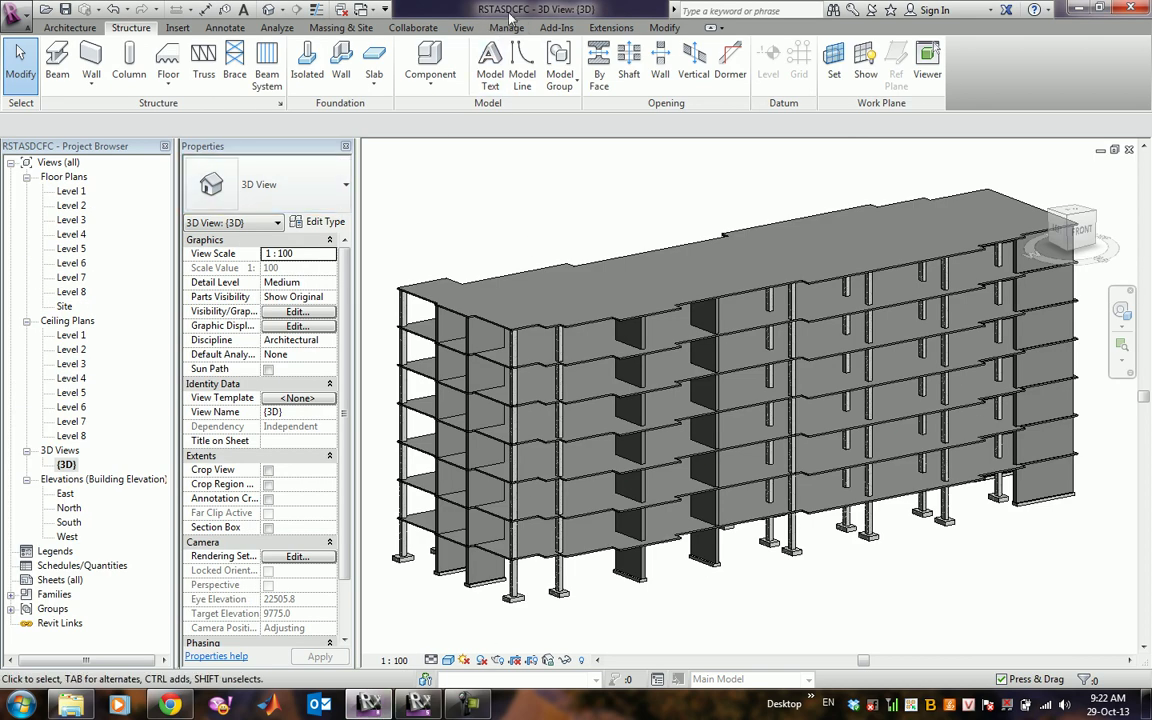
{"action": "left_click", "coordinate": [12, 20]}
{"action": "mouse_move", "coordinate": [57, 193]}
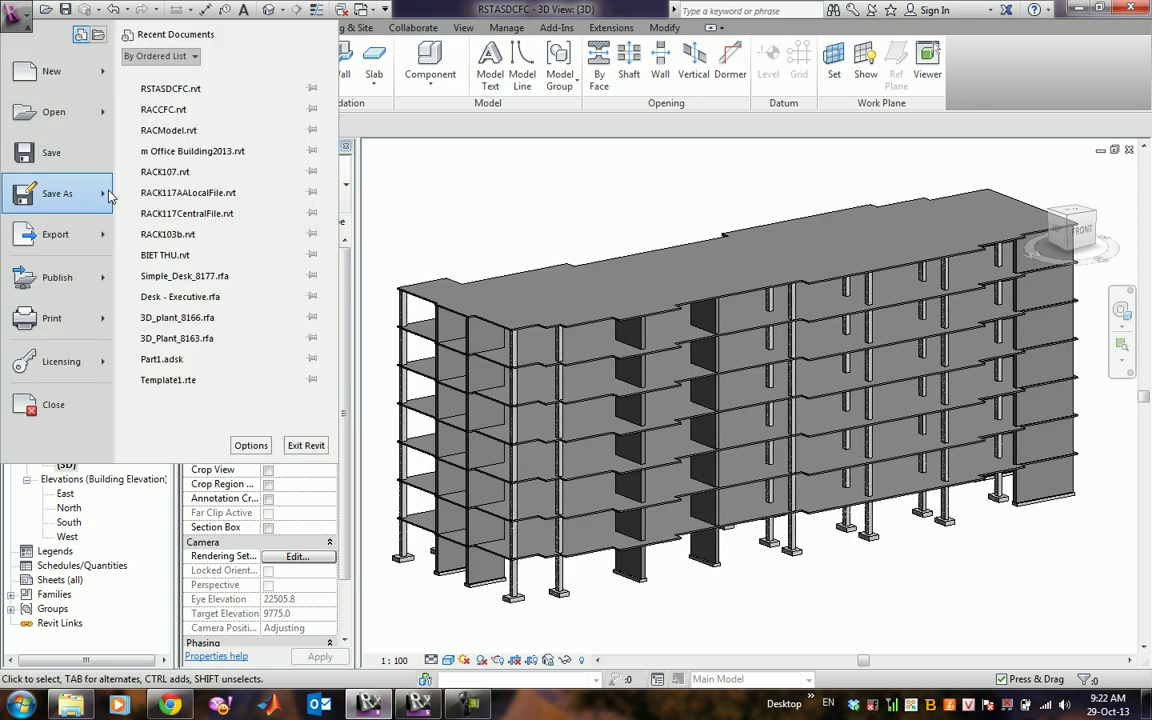
{"action": "left_click", "coordinate": [171, 96]}
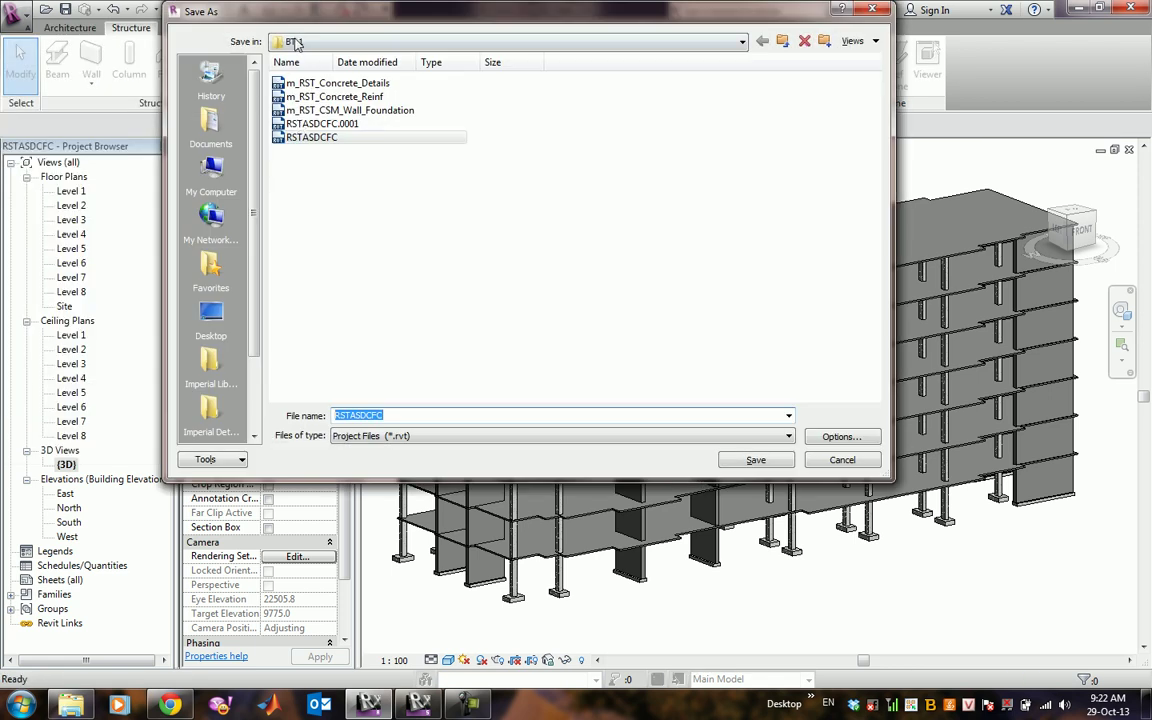
{"action": "left_click", "coordinate": [296, 44]}
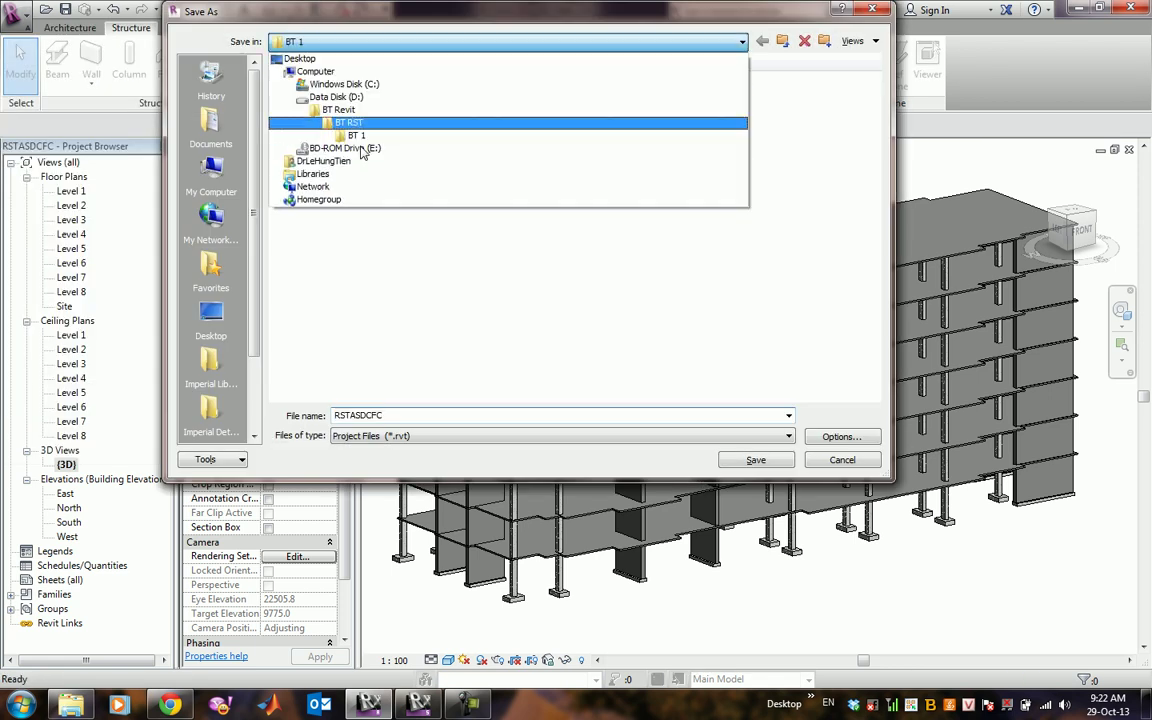
{"action": "left_click", "coordinate": [345, 97]}
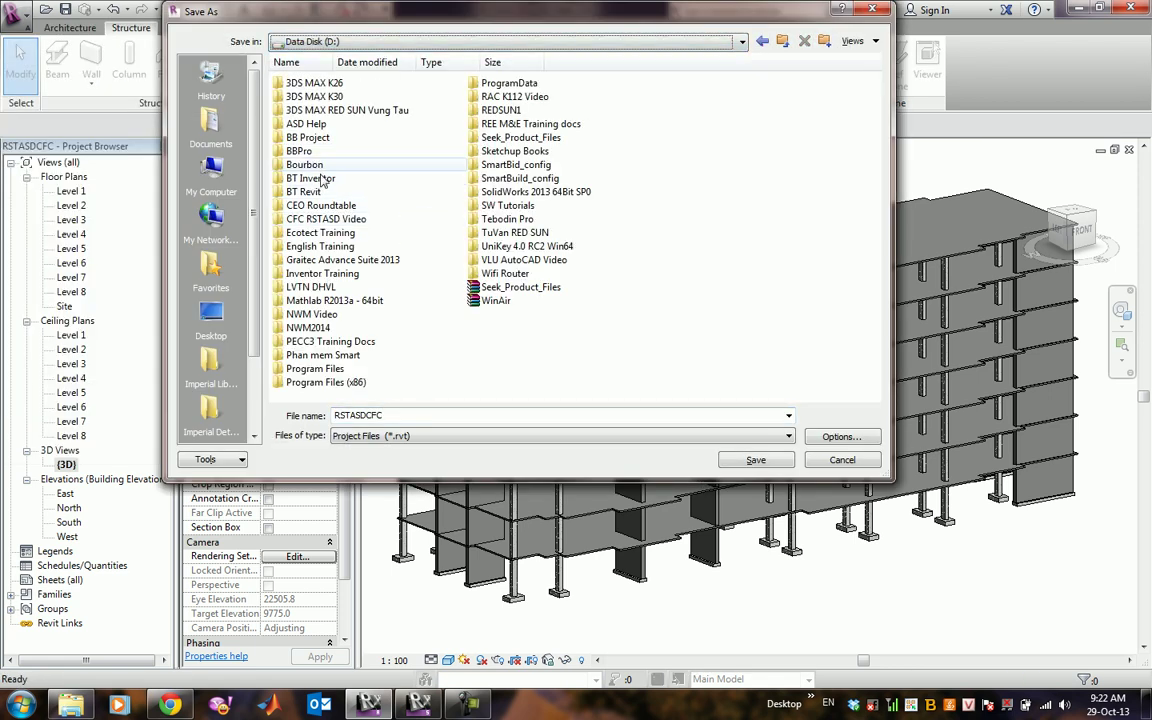
{"action": "double_click", "coordinate": [340, 219]}
{"action": "double_click", "coordinate": [446, 420]}
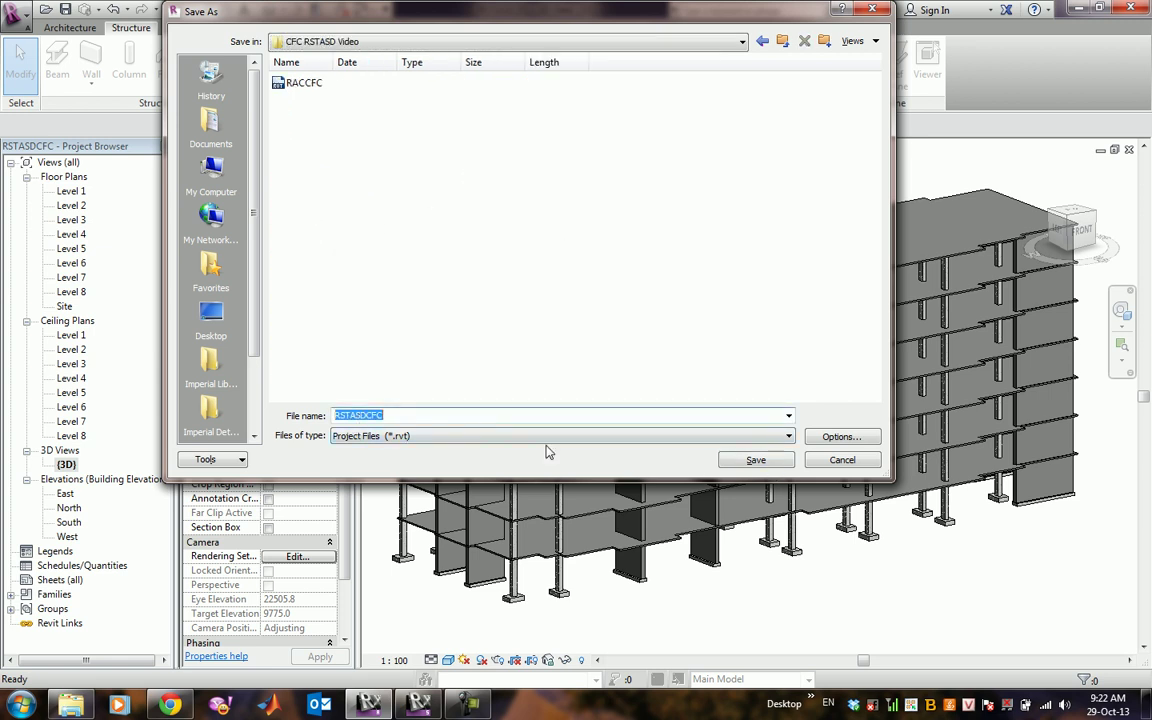
{"action": "left_click", "coordinate": [754, 461]}
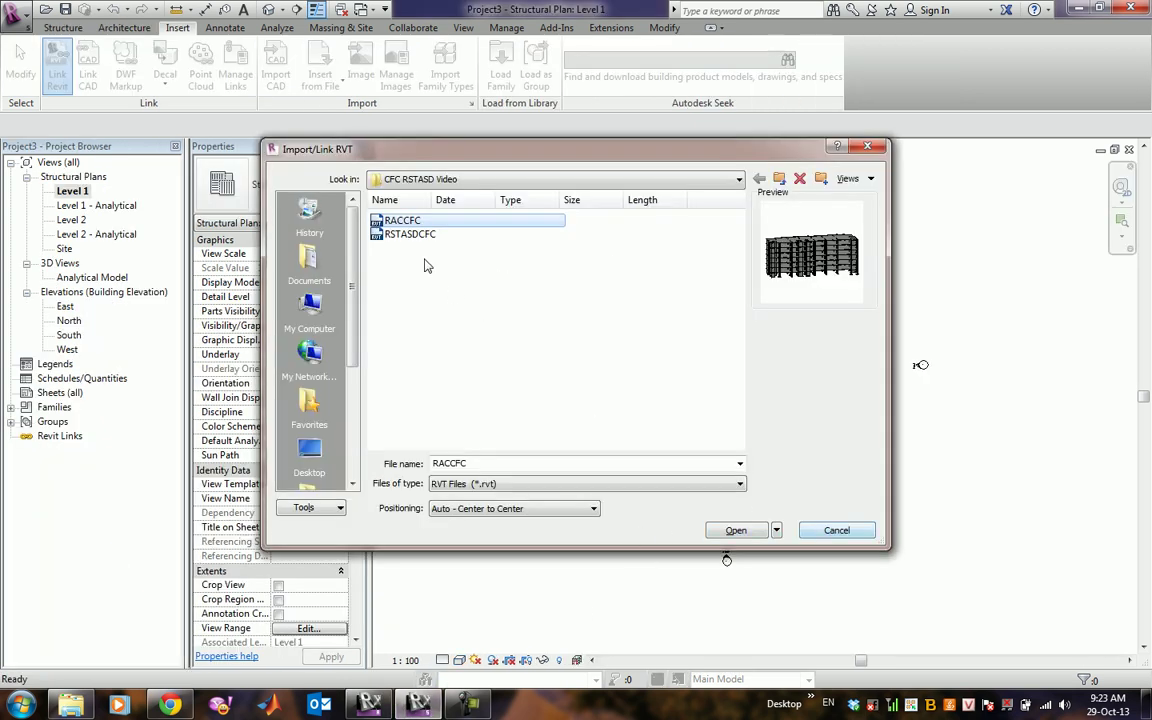
Link RSTASDCFC into the project with Auto - Center to Center positioning.
{"action": "key", "text": "Down"}
{"action": "left_click", "coordinate": [563, 509]}
{"action": "left_click", "coordinate": [563, 509]}
{"action": "left_click", "coordinate": [320, 508]}
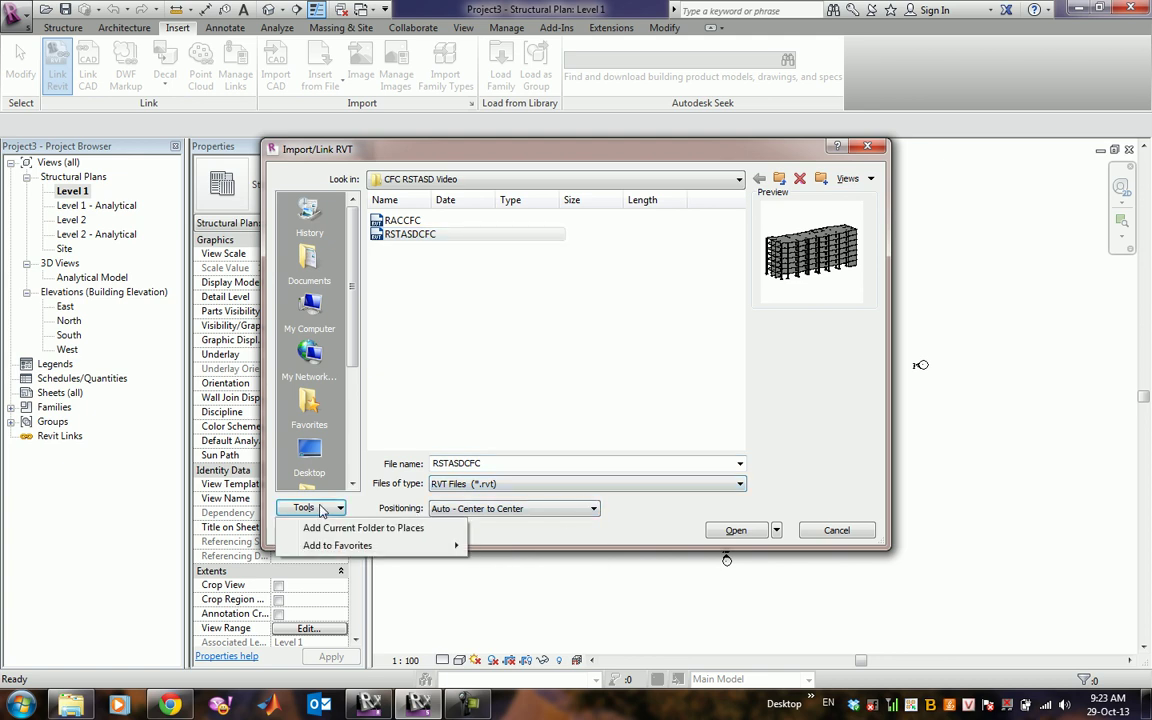
{"action": "left_click", "coordinate": [729, 531]}
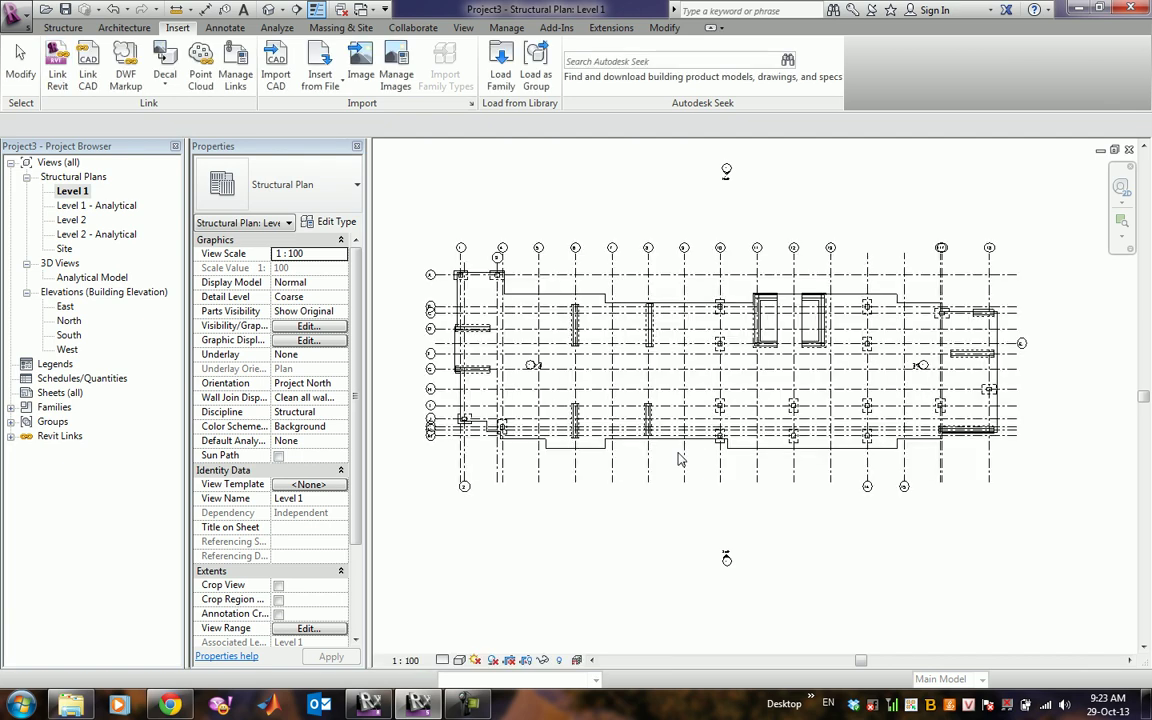
Open the Default 3D View.
{"action": "left_click", "coordinate": [463, 28]}
{"action": "left_click", "coordinate": [452, 88]}
{"action": "left_click", "coordinate": [430, 110]}
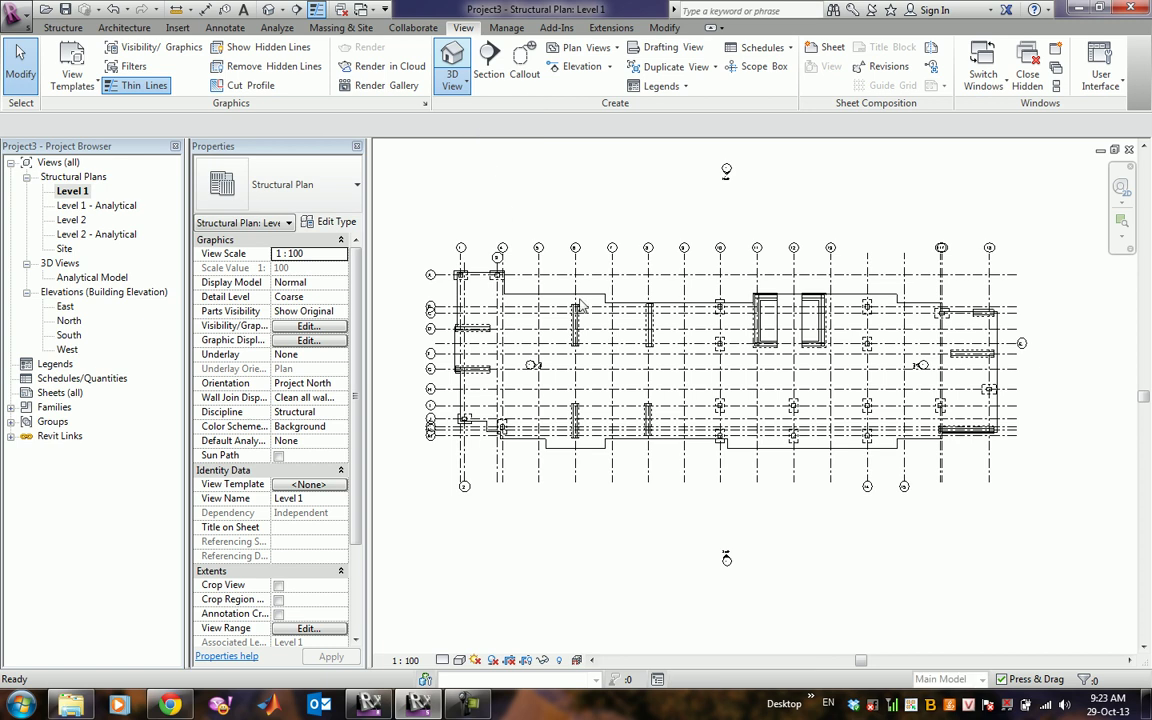
Set the 3D view's visual style to Shaded and orbit the linked building.
{"action": "middle_click_drag", "start_coordinate": [580, 304], "coordinate": [821, 458], "text": "shift"}
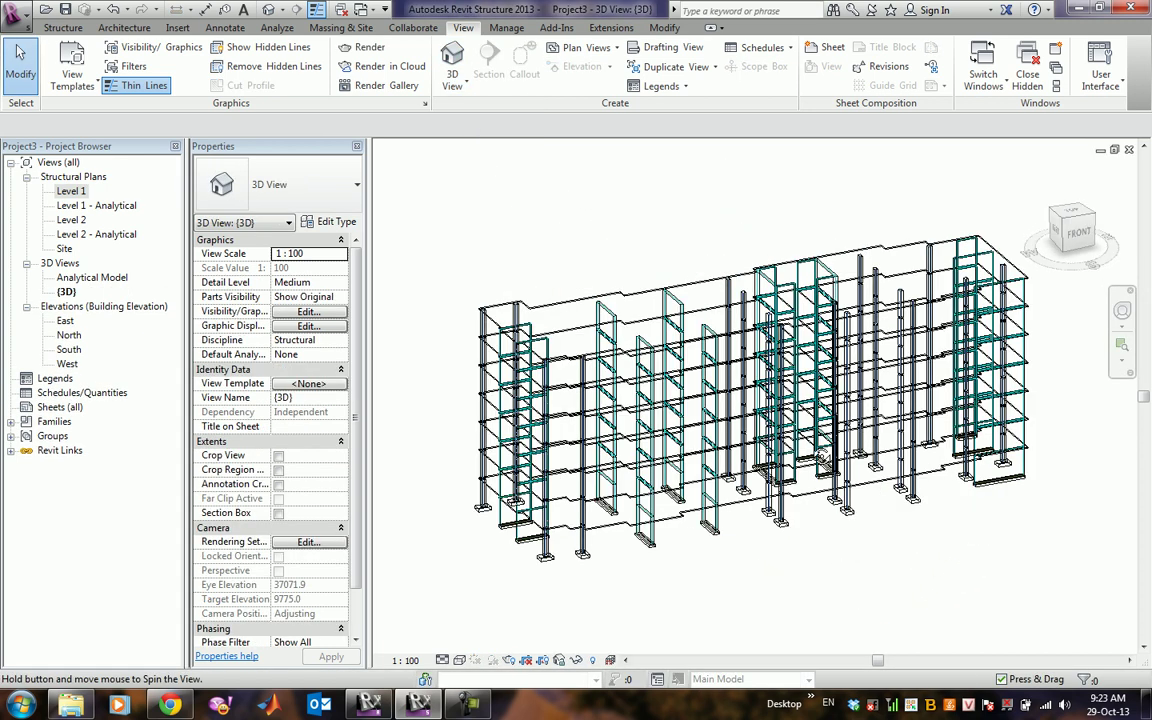
{"action": "left_click", "coordinate": [459, 660]}
{"action": "left_click", "coordinate": [490, 596]}
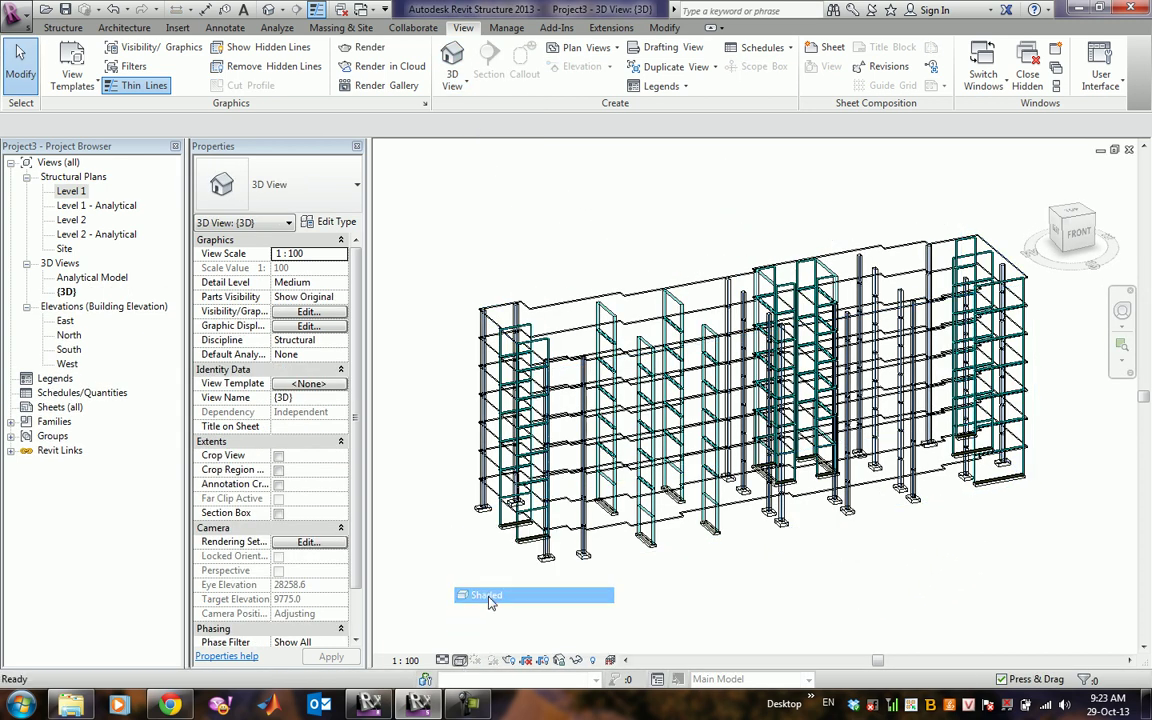
{"action": "mouse_move", "coordinate": [650, 607]}
{"action": "middle_mouse_down", "text": "shift"}
{"action": "mouse_move", "coordinate": [748, 560]}
{"action": "mouse_move", "coordinate": [635, 562]}
{"action": "mouse_move", "coordinate": [877, 573]}
{"action": "mouse_move", "coordinate": [856, 509]}
{"action": "mouse_move", "coordinate": [608, 660]}
{"action": "middle_mouse_up", "text": "shift"}
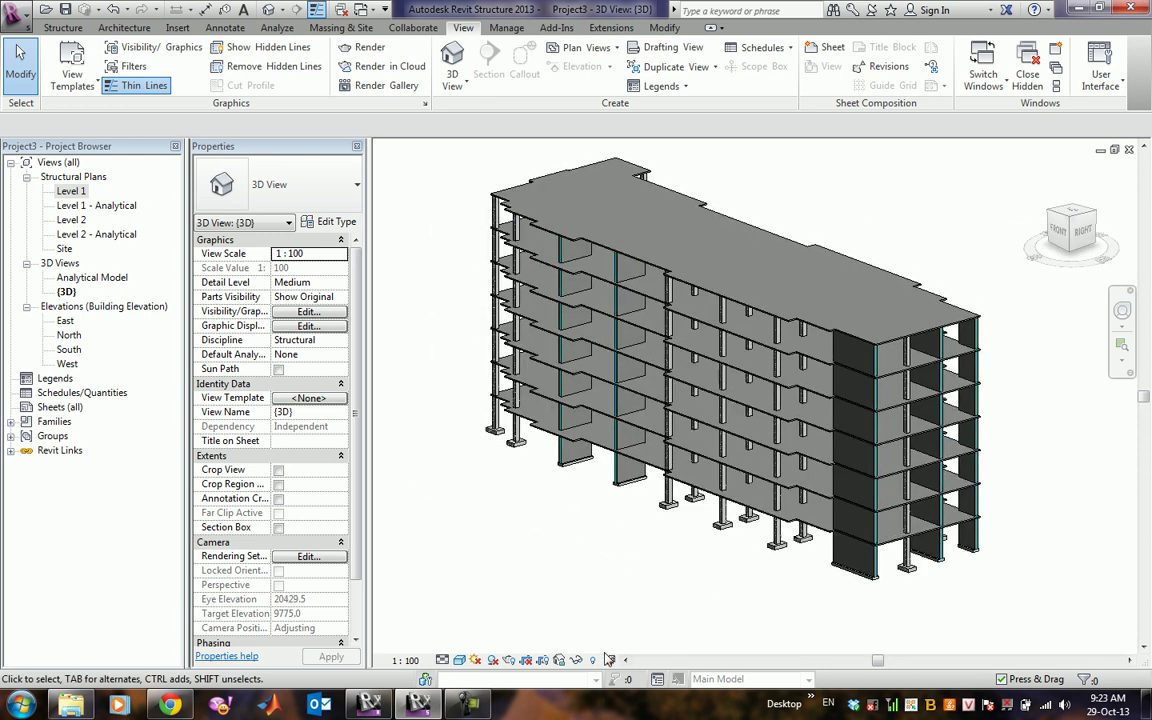
In RSTASDCFC, decline worksharing, select a long wall and review its wall types.
{"action": "left_click", "coordinate": [367, 706]}
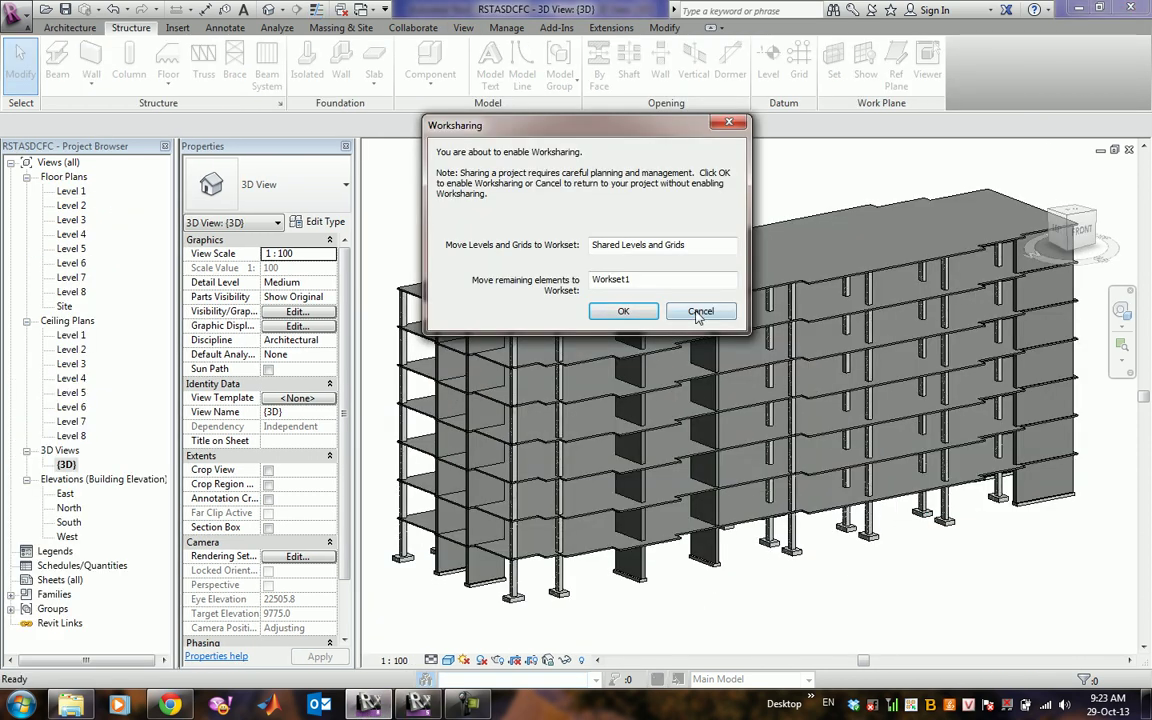
{"action": "left_click", "coordinate": [700, 312]}
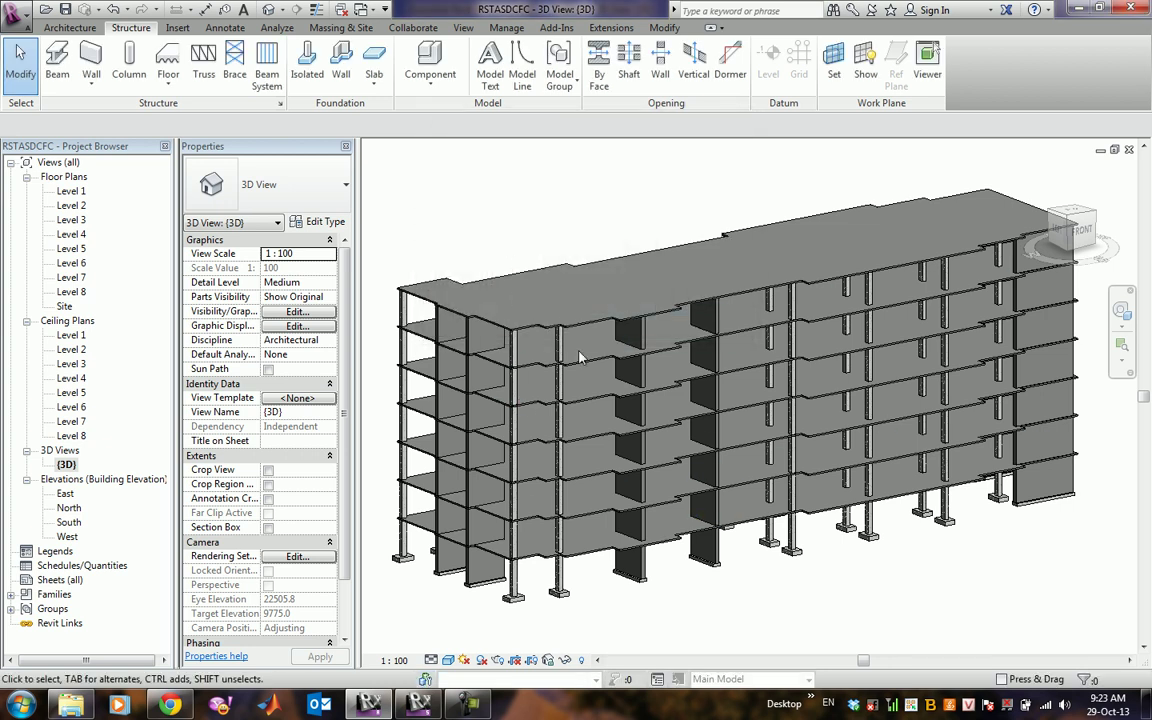
{"action": "left_click", "coordinate": [418, 348]}
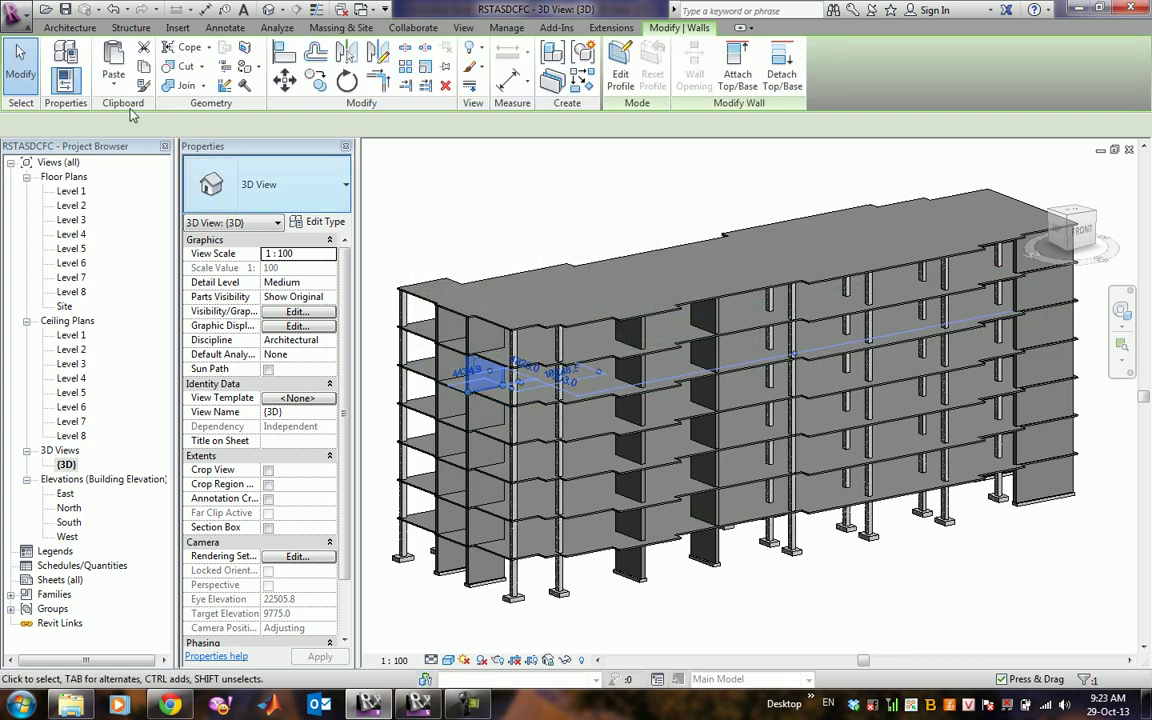
{"action": "left_click", "coordinate": [69, 27]}
{"action": "left_click", "coordinate": [60, 86]}
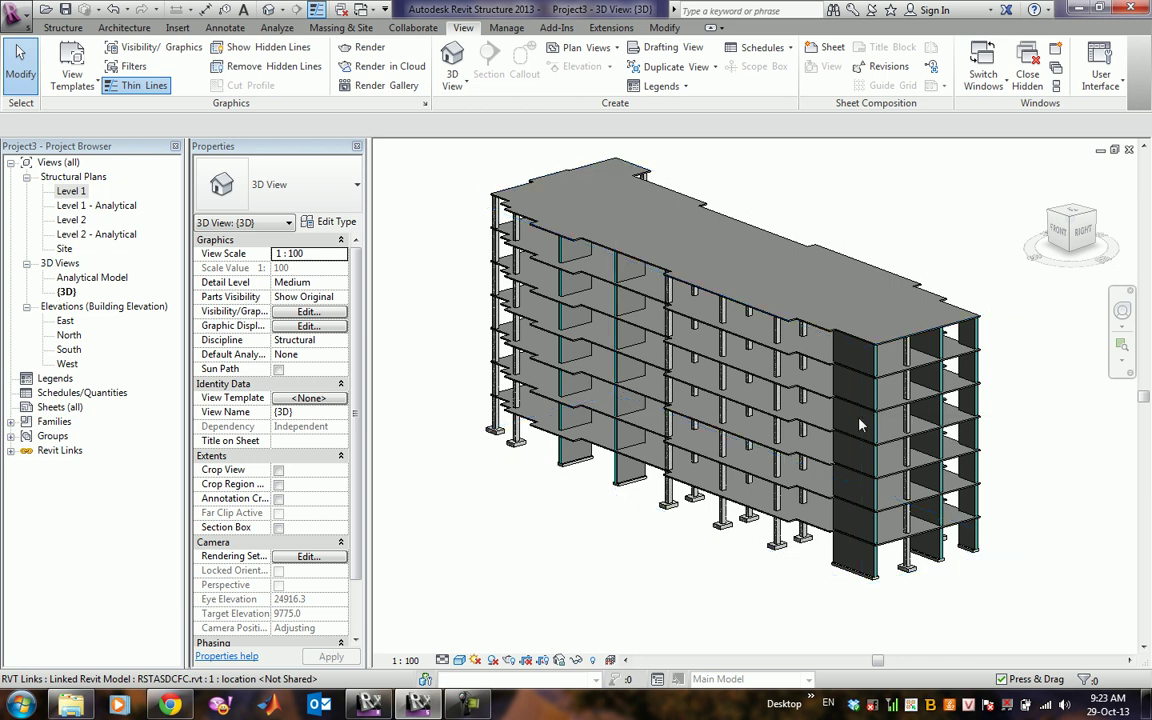
{"action": "middle_click_drag", "start_coordinate": [852, 439], "coordinate": [835, 487]}
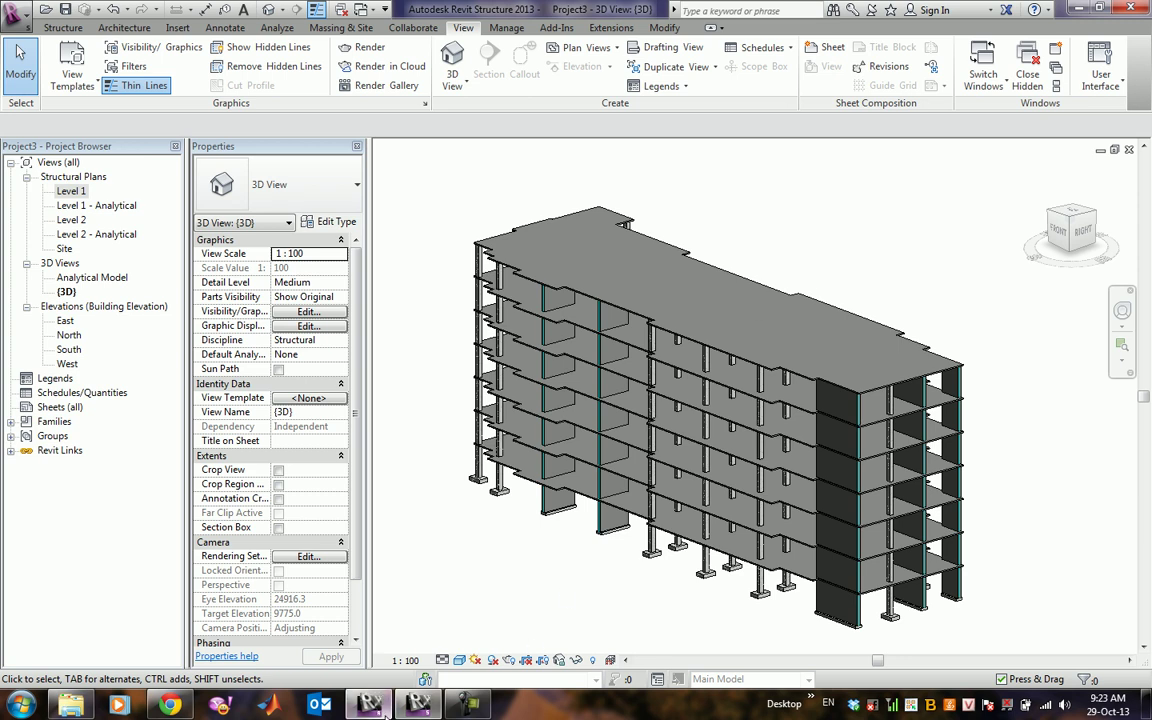
{"action": "left_click", "coordinate": [390, 706]}
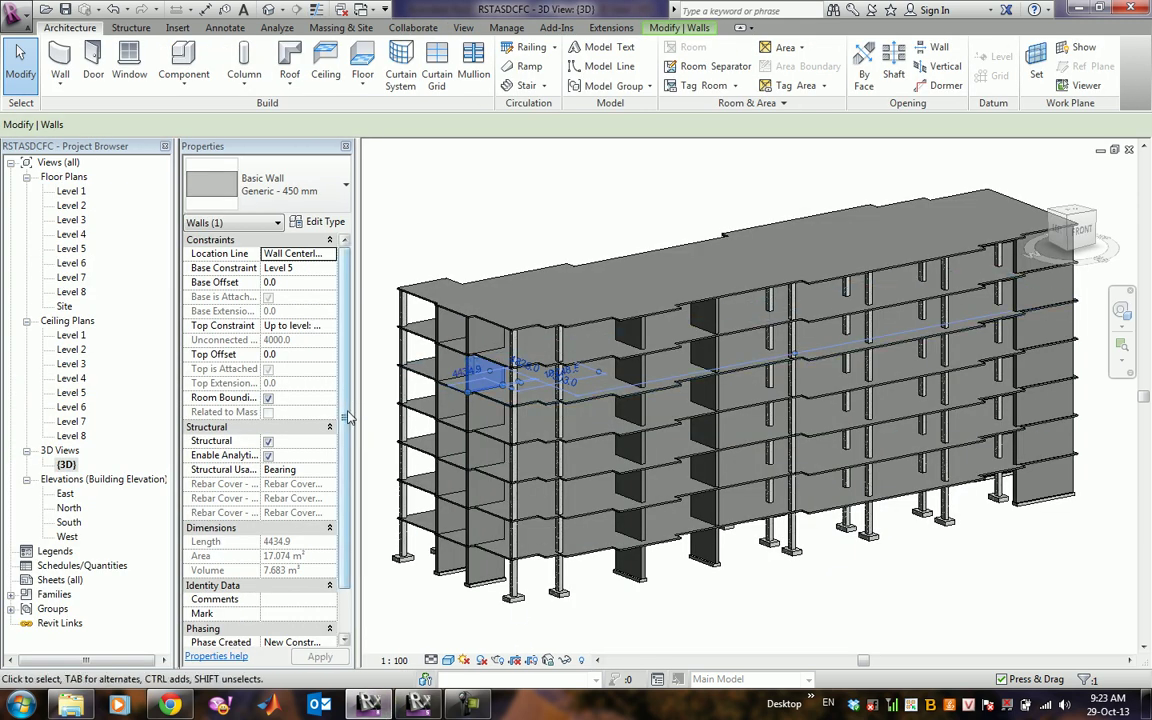
{"action": "left_click", "coordinate": [330, 472]}
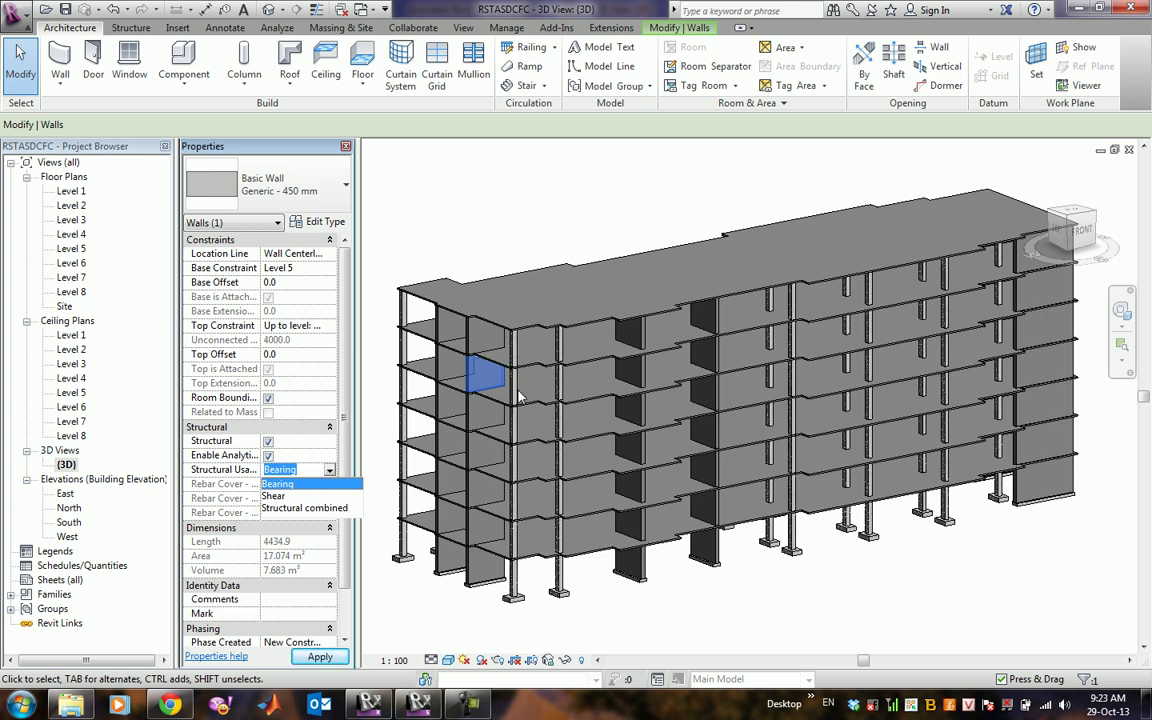
{"action": "middle_click_drag", "start_coordinate": [660, 578], "coordinate": [630, 590], "text": "shift"}
{"action": "key", "text": "Escape"}
{"action": "left_click", "coordinate": [60, 82]}
{"action": "left_click", "coordinate": [77, 118]}
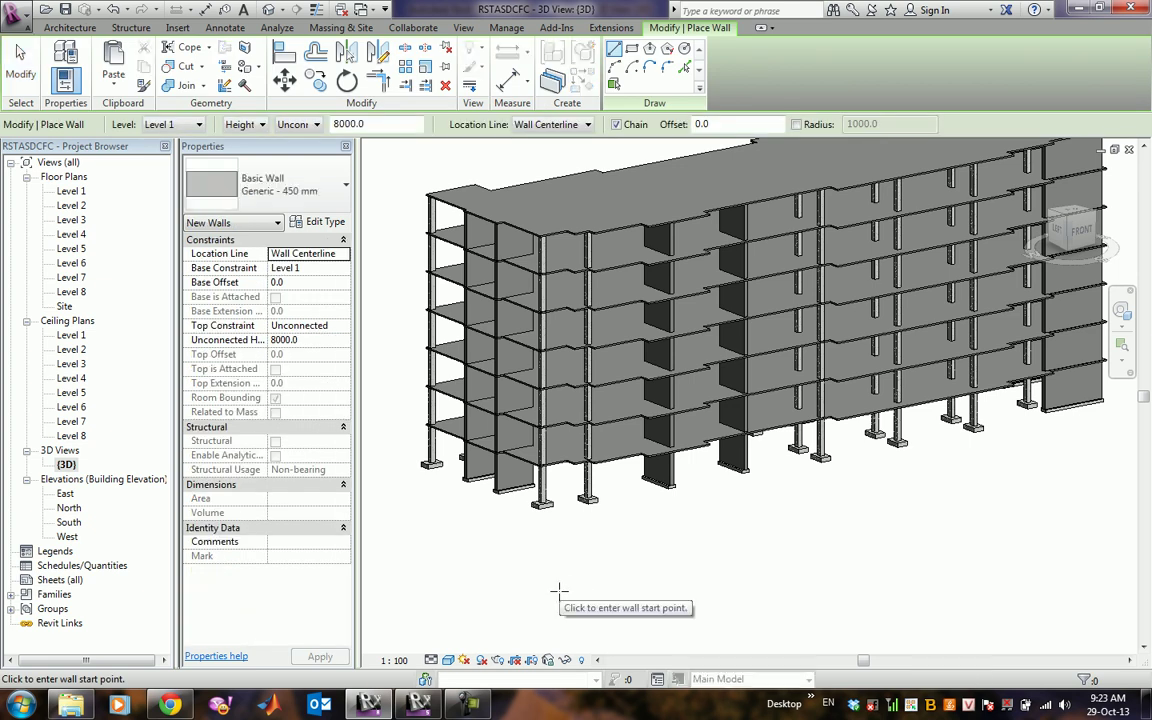
{"action": "left_click", "coordinate": [298, 124]}
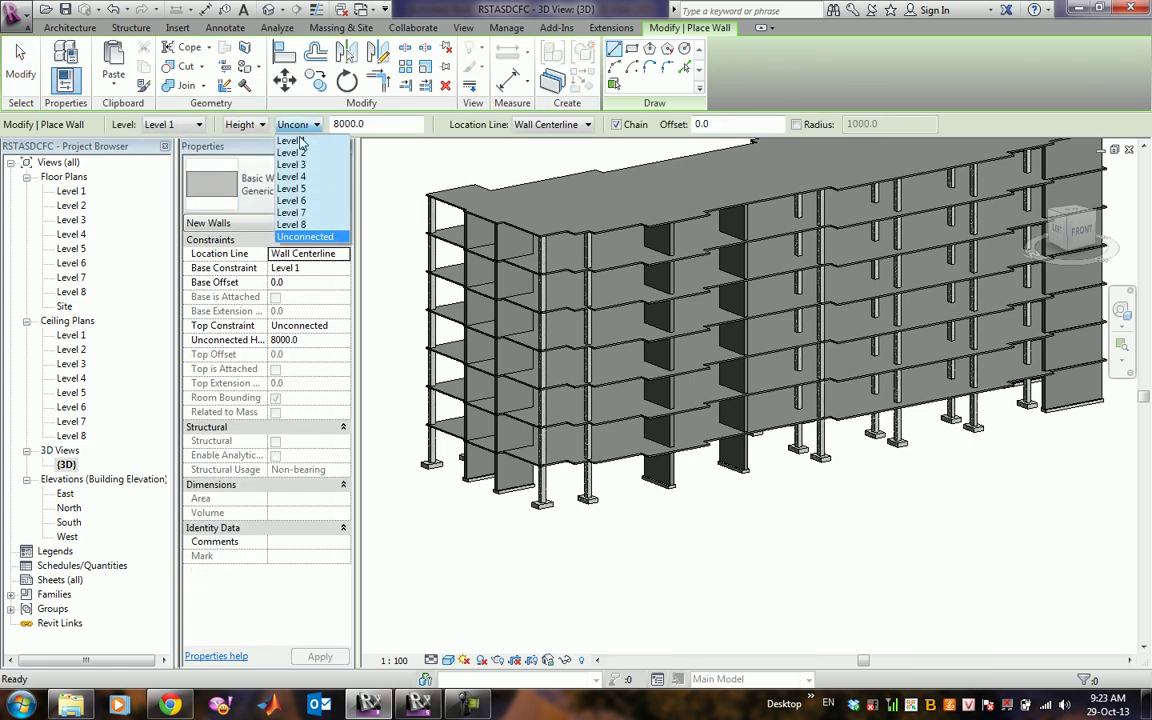
{"action": "left_click", "coordinate": [292, 152]}
{"action": "left_click", "coordinate": [597, 621]}
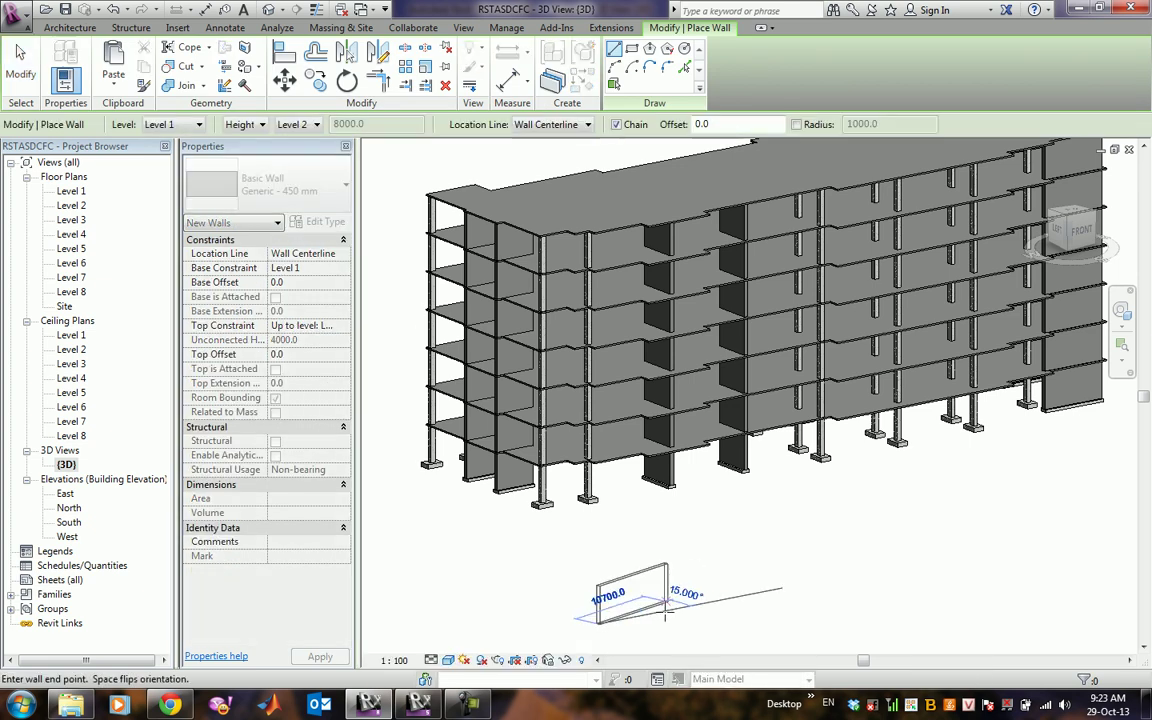
{"action": "right_click", "coordinate": [678, 312]}
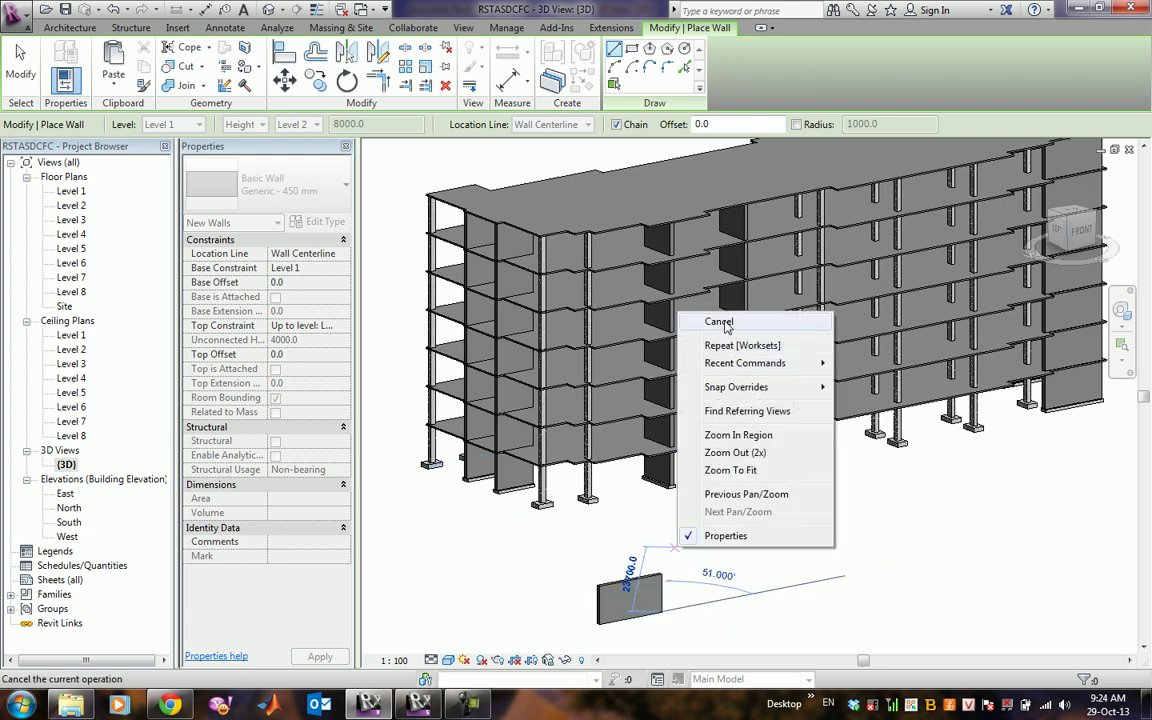
{"action": "left_click", "coordinate": [722, 322]}
{"action": "right_click", "coordinate": [353, 194]}
{"action": "left_click", "coordinate": [420, 226]}
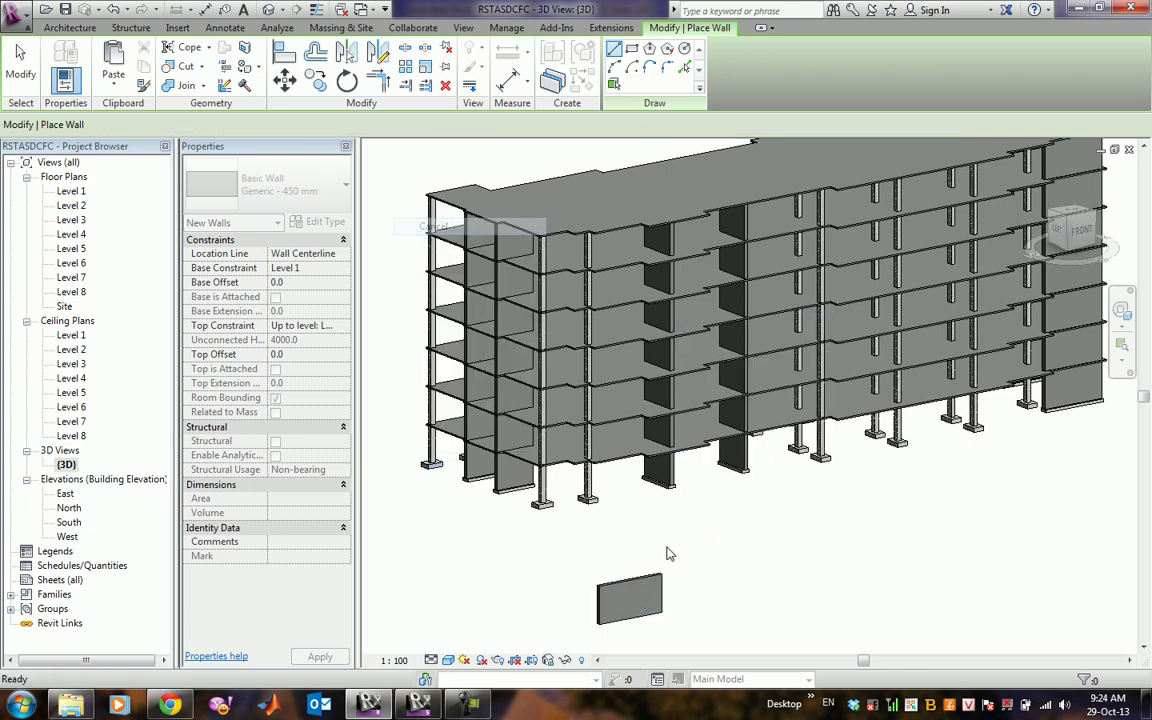
{"action": "left_click", "coordinate": [643, 590]}
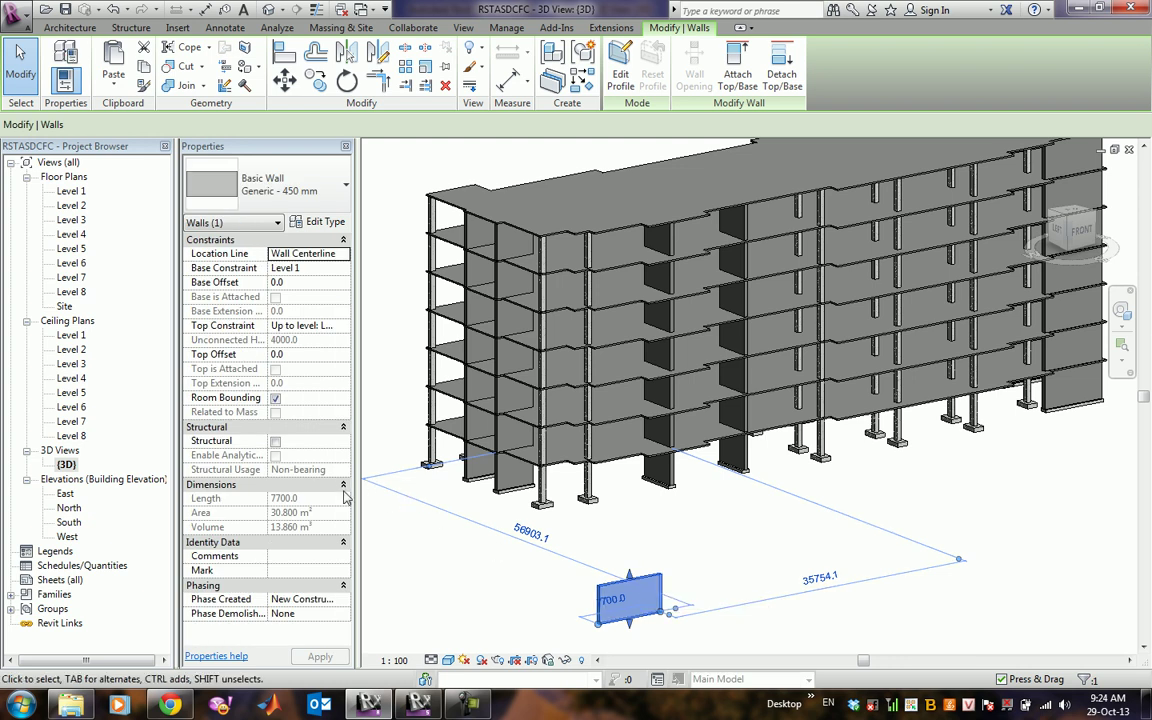
{"action": "left_click", "coordinate": [275, 442]}
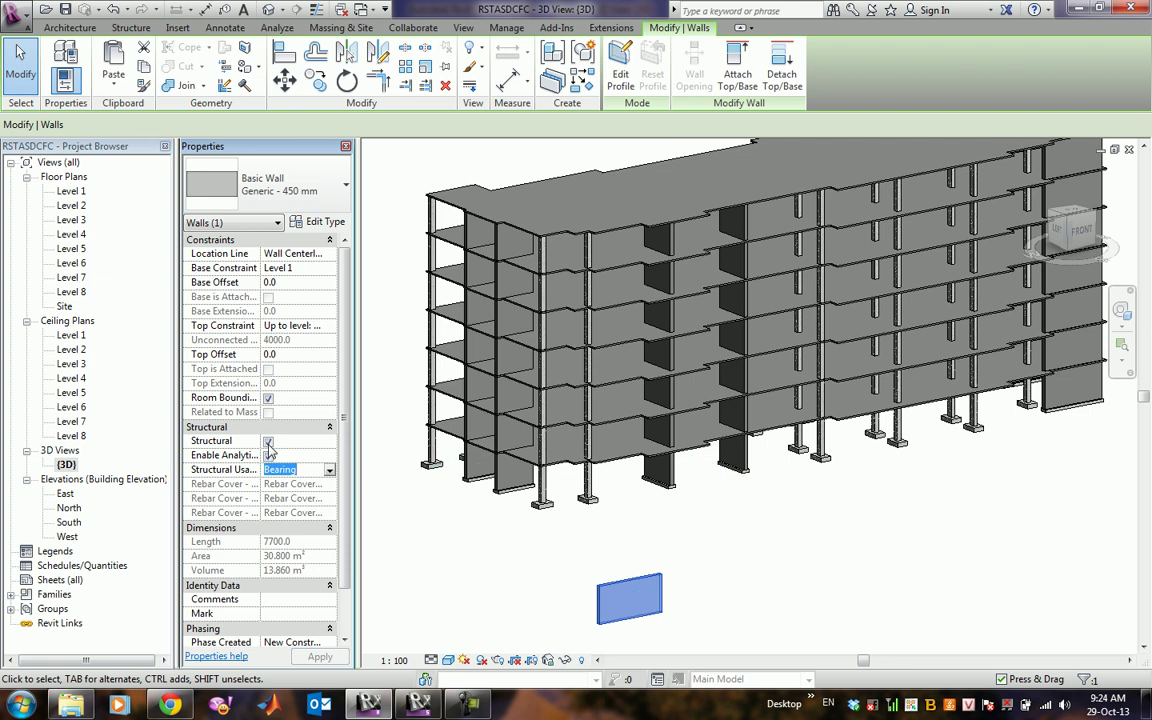
{"action": "left_click", "coordinate": [645, 598]}
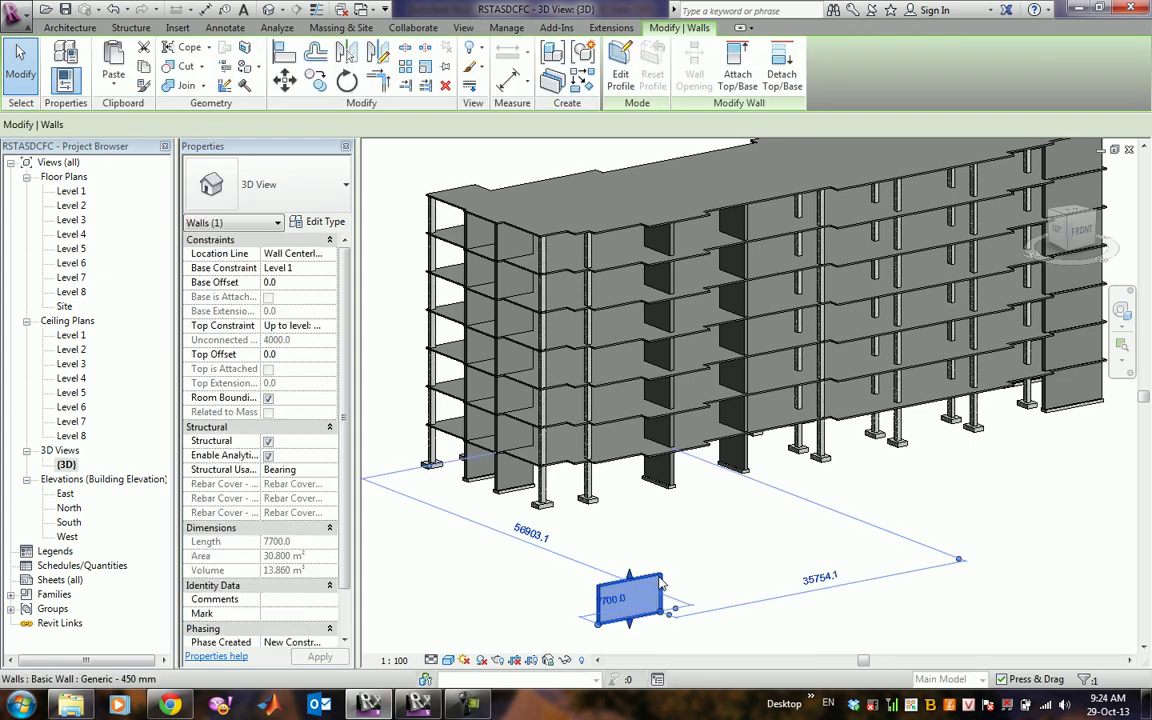
{"action": "key", "text": "Delete"}
Switch to Project3 and orbit, zoom and pan around the linked shaded building.
{"action": "left_click", "coordinate": [470, 706]}
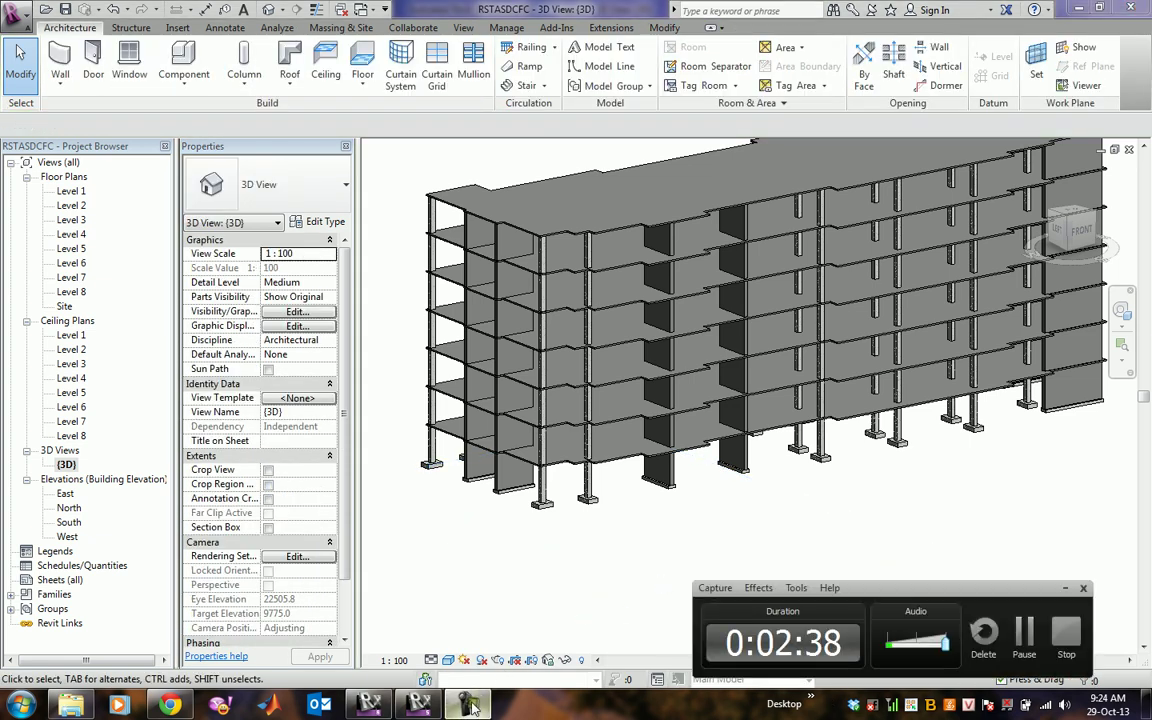
{"action": "left_click", "coordinate": [418, 706]}
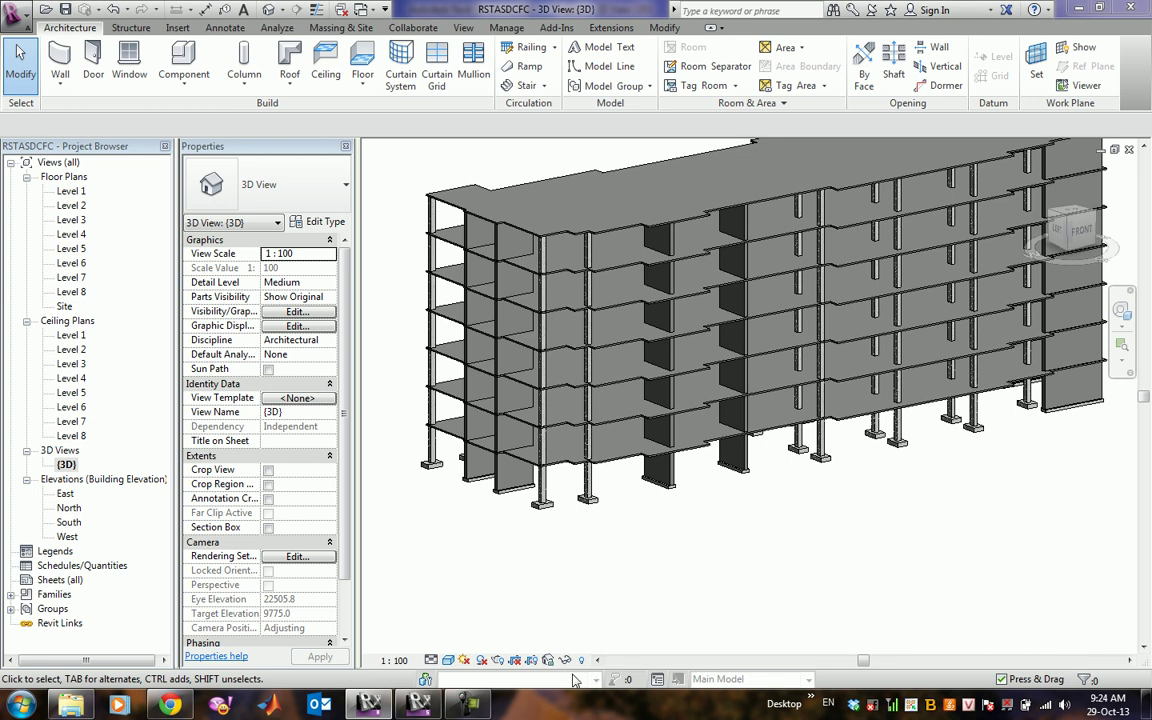
{"action": "left_click", "coordinate": [418, 706]}
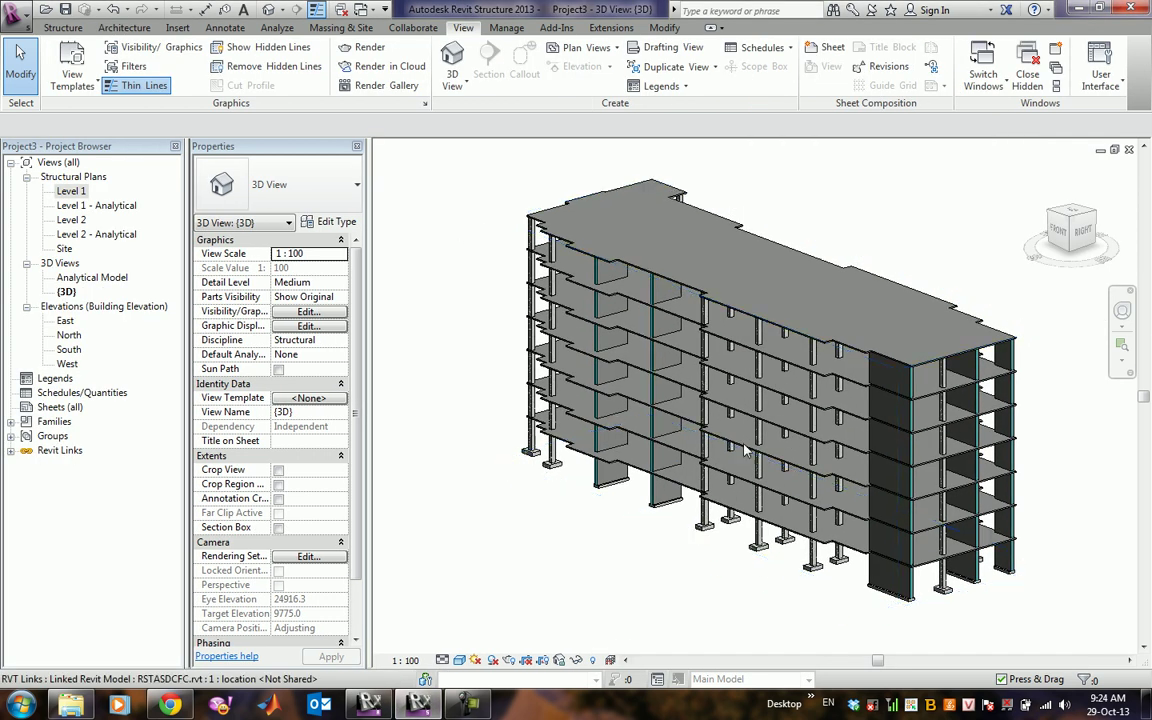
{"action": "mouse_move", "coordinate": [737, 450]}
{"action": "middle_mouse_down", "text": "shift"}
{"action": "mouse_move", "coordinate": [844, 476]}
{"action": "mouse_move", "coordinate": [627, 408]}
{"action": "middle_mouse_up", "text": "shift"}
{"action": "scroll", "coordinate": [627, 408], "scroll_direction": "up", "scroll_amount": 5}
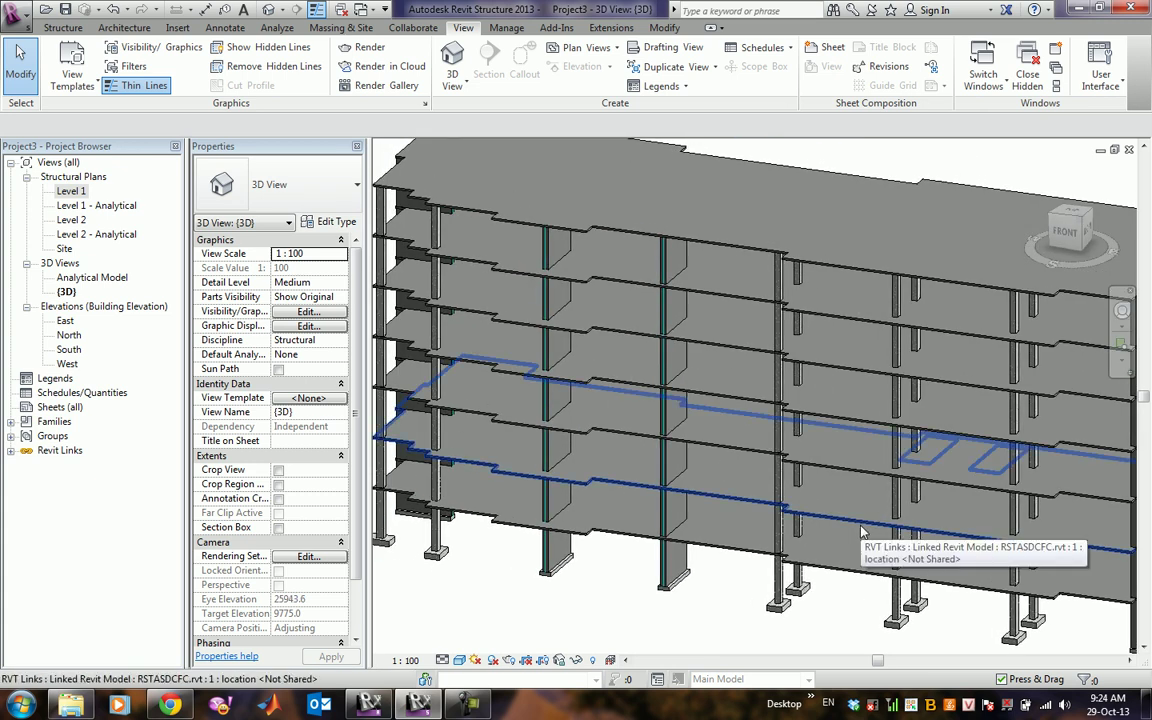
{"action": "scroll", "coordinate": [862, 530], "scroll_direction": "down", "scroll_amount": 5}
{"action": "mouse_move", "coordinate": [771, 476]}
{"action": "middle_mouse_down", "text": "shift"}
{"action": "mouse_move", "coordinate": [773, 518]}
{"action": "mouse_move", "coordinate": [755, 523]}
{"action": "middle_mouse_up", "text": "shift"}
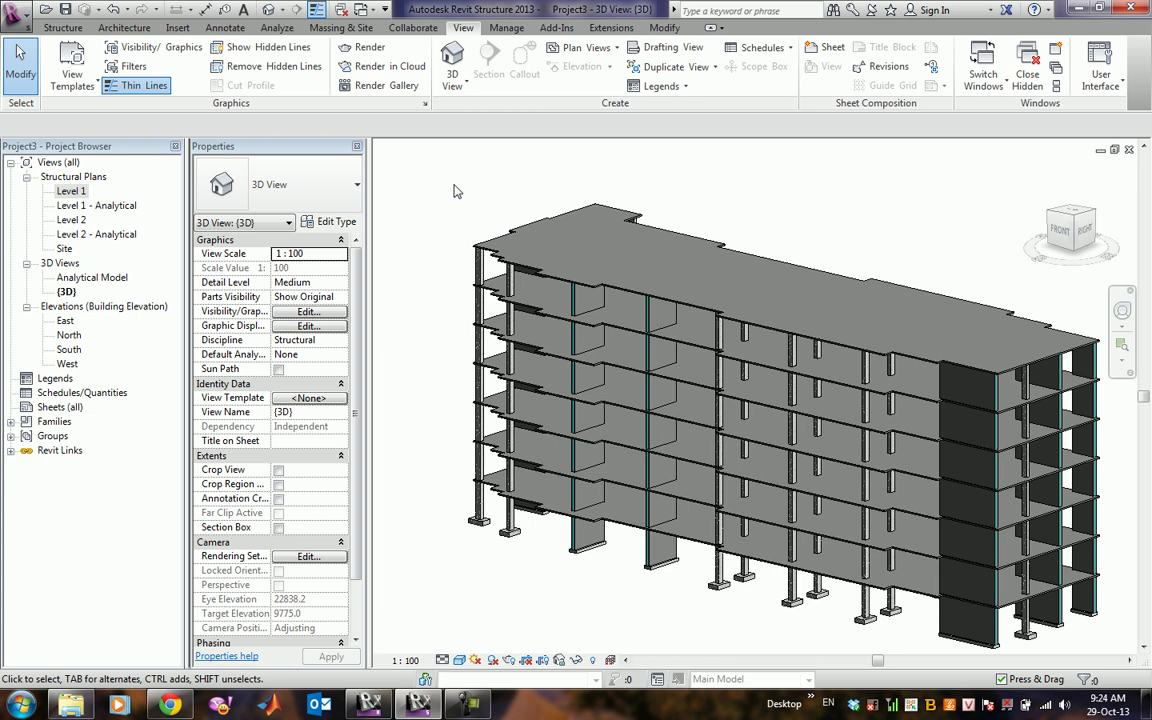
{"action": "middle_click_drag", "start_coordinate": [455, 191], "coordinate": [493, 366], "text": "shift"}
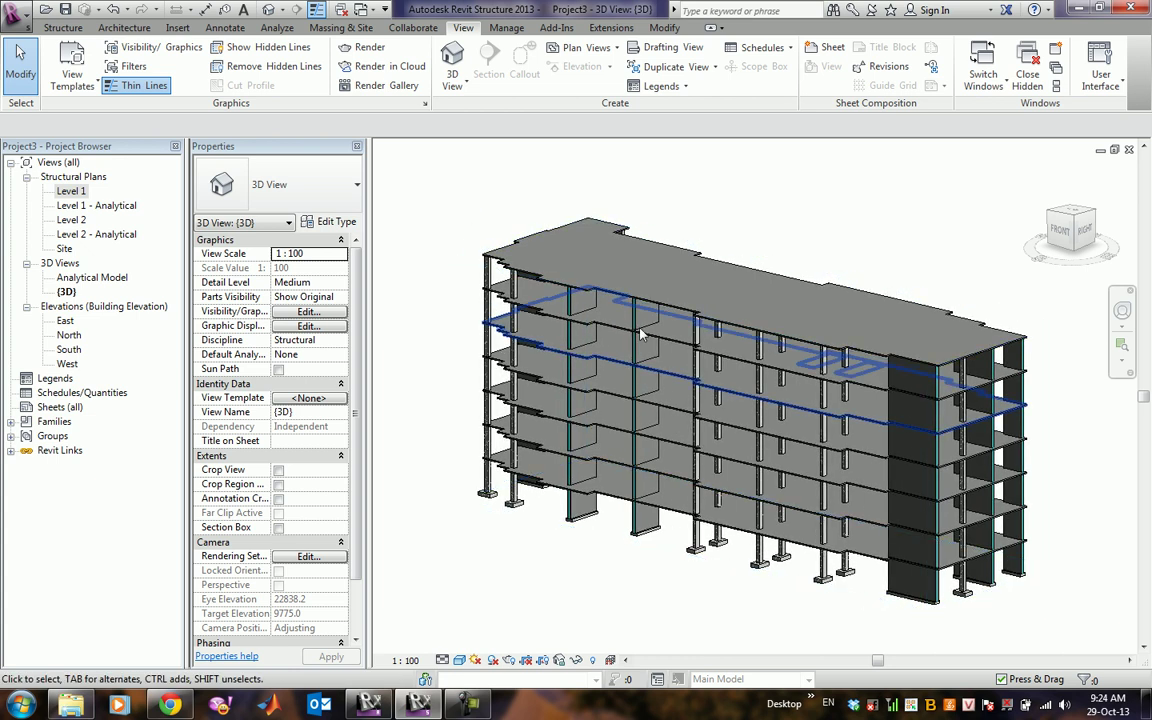
{"action": "scroll", "coordinate": [573, 300], "scroll_direction": "up", "scroll_amount": 1}
{"action": "middle_click_drag", "start_coordinate": [573, 300], "coordinate": [635, 280]}
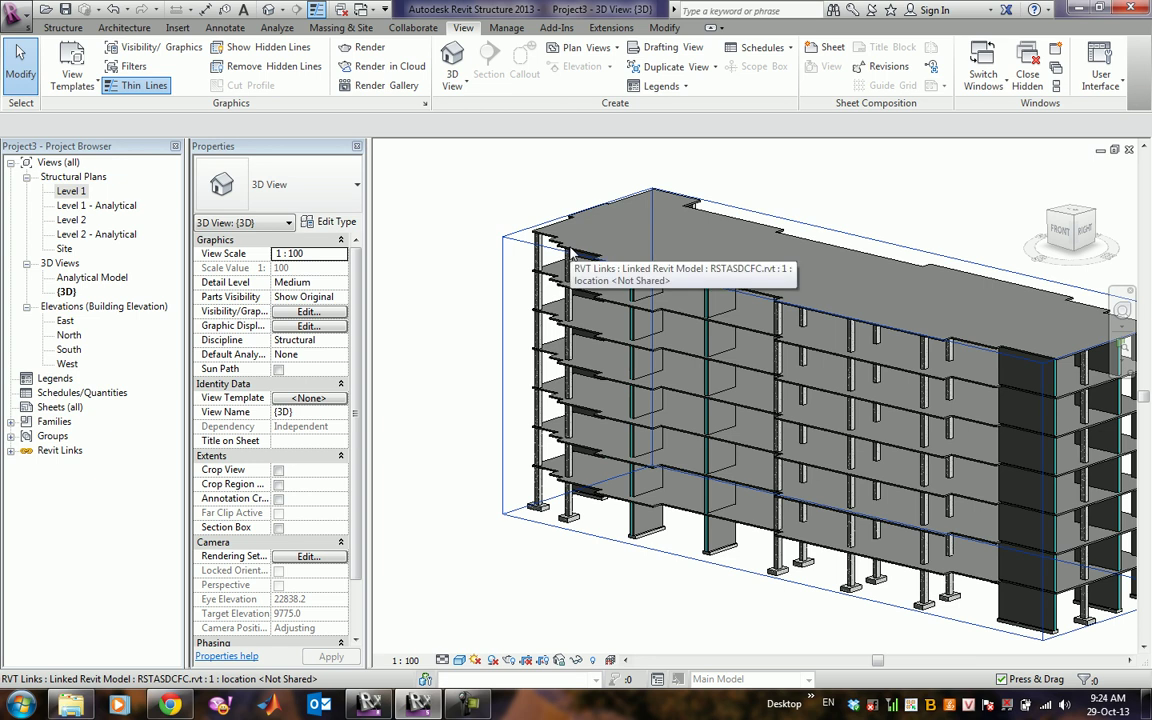
{"action": "left_click", "coordinate": [413, 27]}
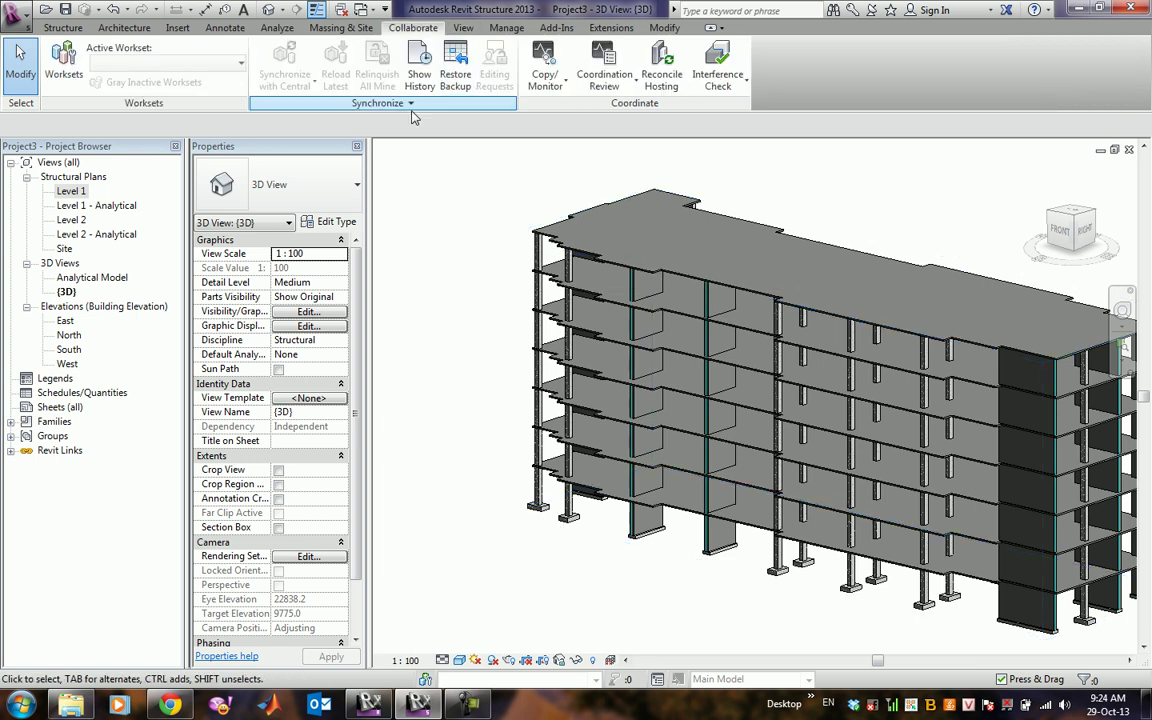
Start Copy/Monitor with Select Link, picking the linked RSTASDCFC building as source.
{"action": "left_click", "coordinate": [565, 91]}
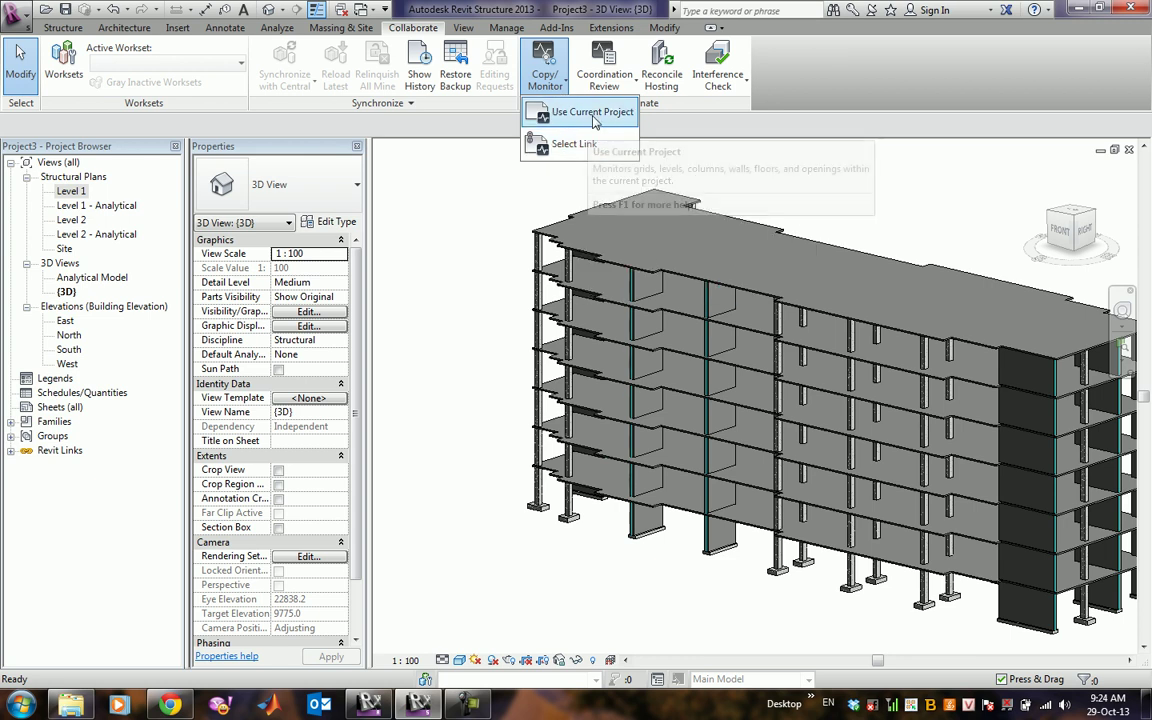
{"action": "left_click", "coordinate": [572, 144]}
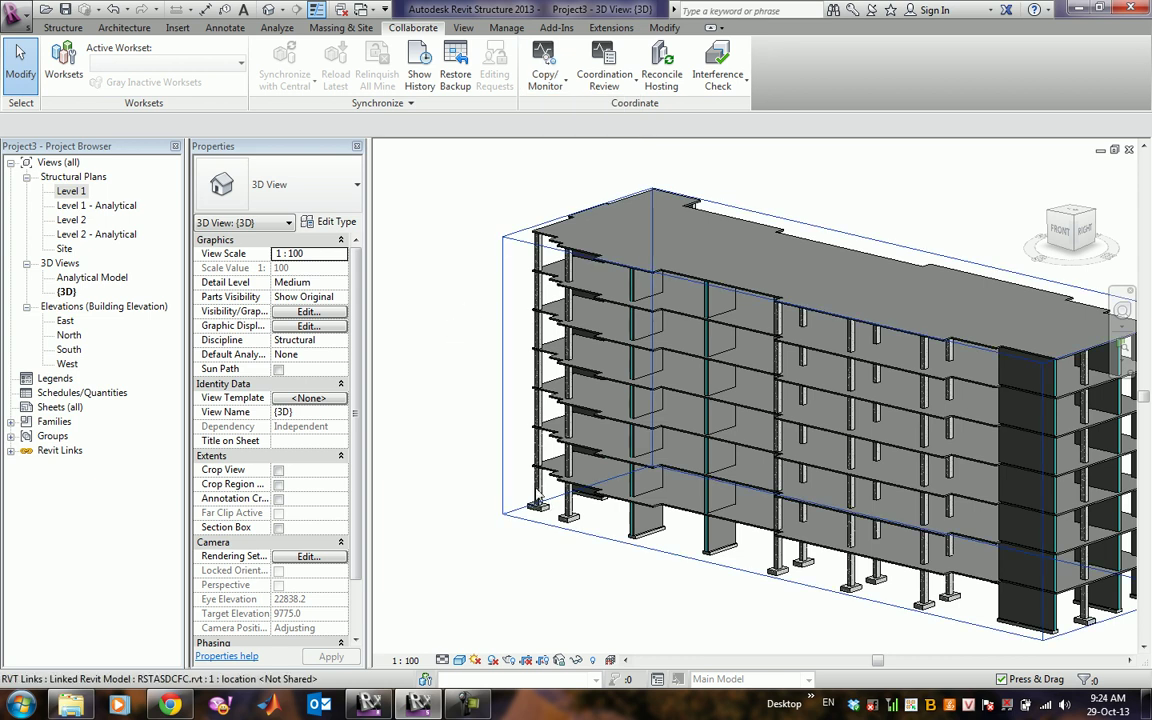
{"action": "scroll", "coordinate": [540, 490], "scroll_direction": "up", "scroll_amount": 2}
{"action": "scroll", "coordinate": [575, 415], "scroll_direction": "up", "scroll_amount": 2}
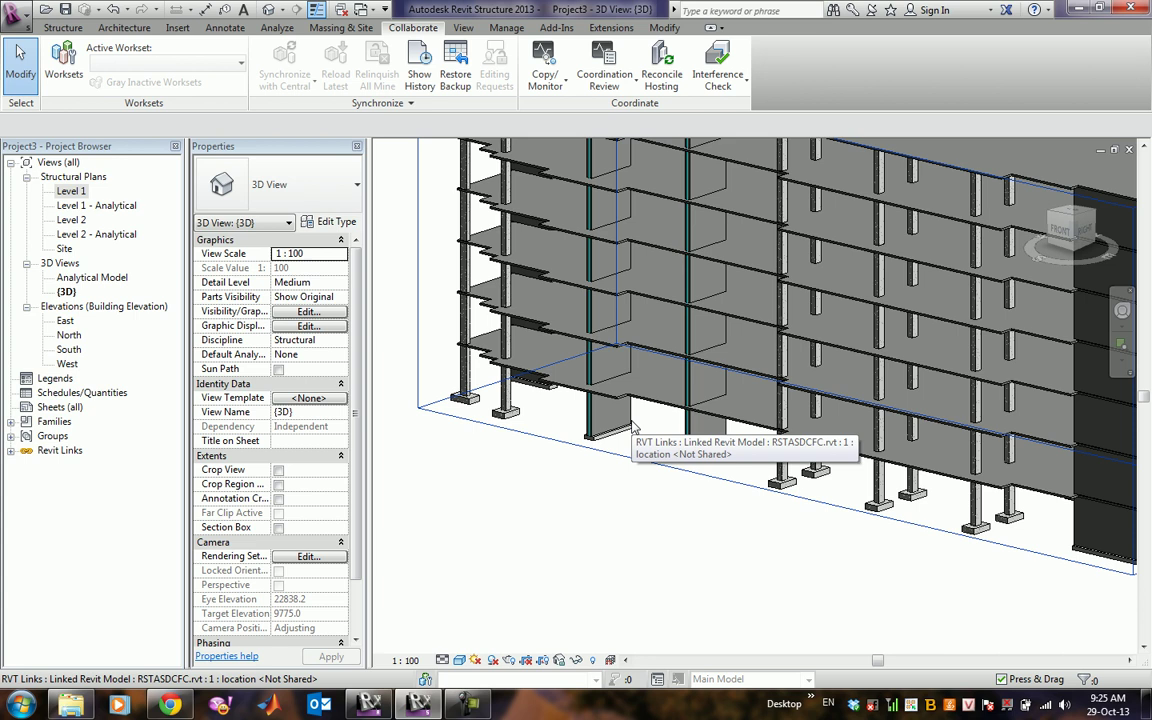
{"action": "left_click", "coordinate": [545, 68]}
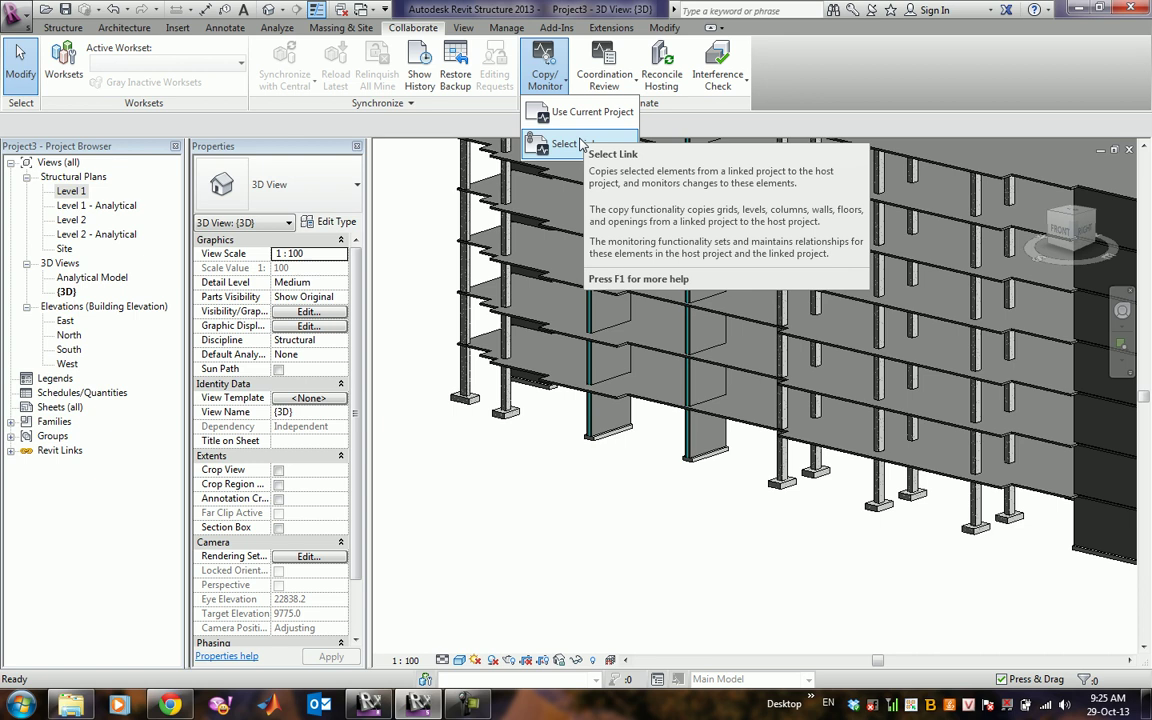
{"action": "left_click", "coordinate": [565, 144]}
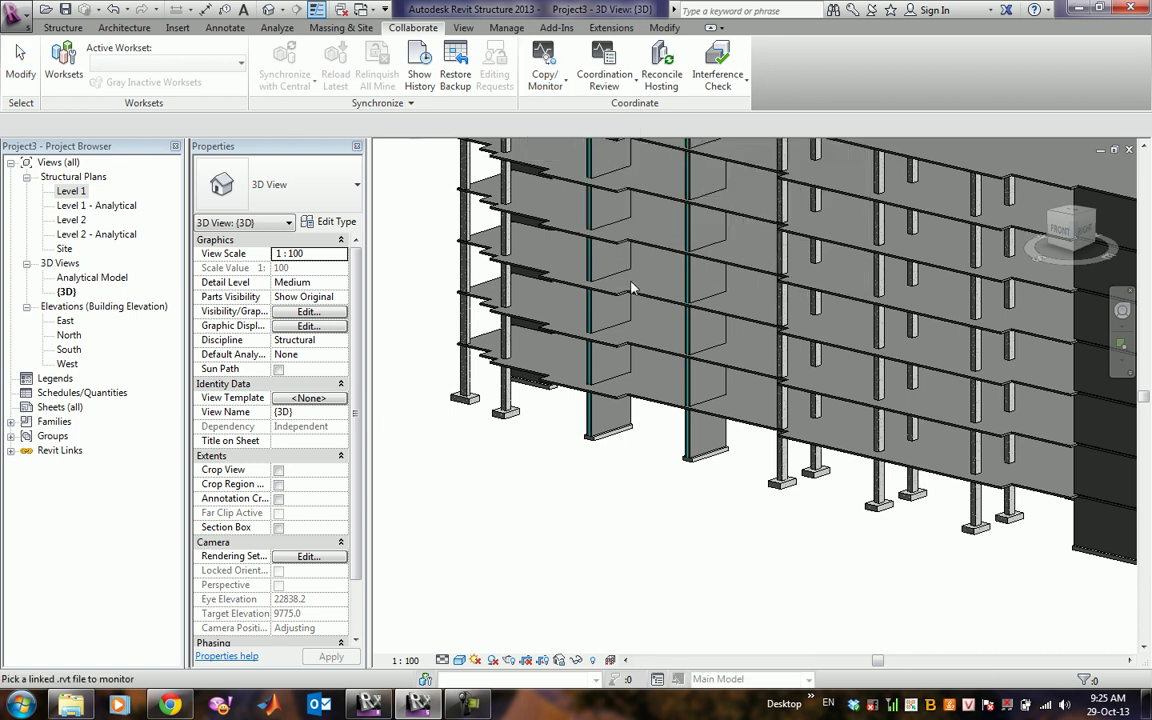
{"action": "scroll", "coordinate": [636, 336], "scroll_direction": "down", "scroll_amount": 2}
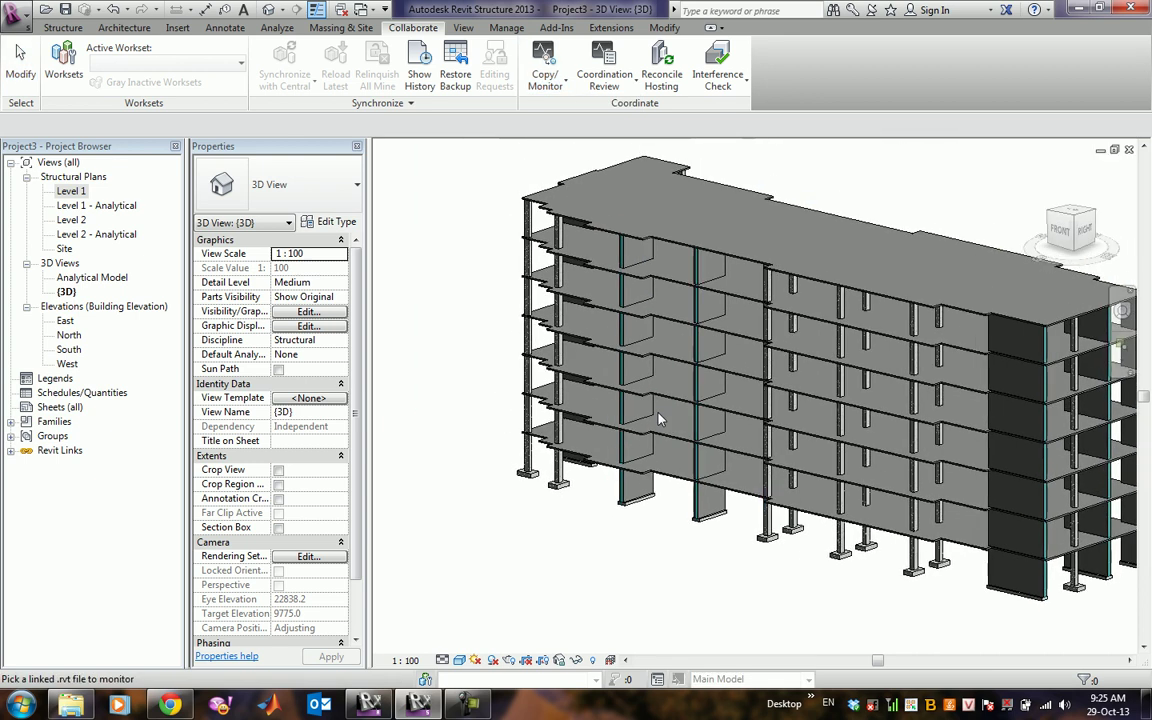
{"action": "left_click", "coordinate": [537, 211]}
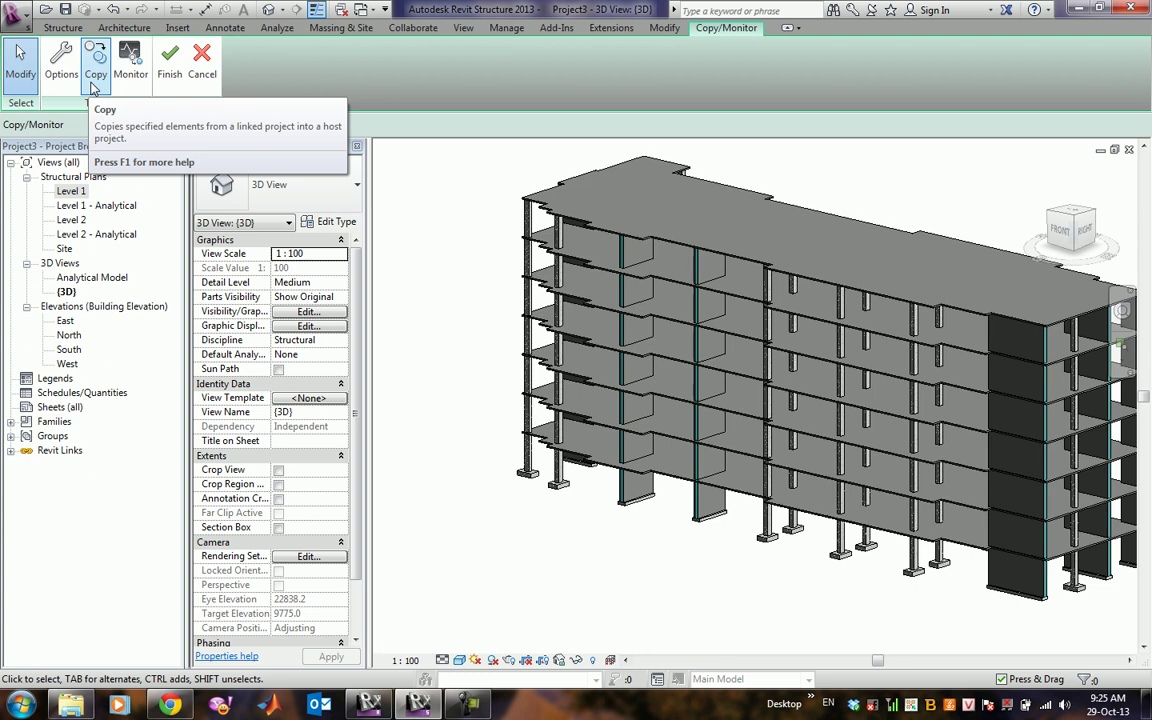
Pan and zoom to reposition the linked building in the 3D view.
{"action": "mouse_move", "coordinate": [425, 277]}
{"action": "middle_mouse_down"}
{"action": "mouse_move", "coordinate": [604, 333]}
{"action": "mouse_move", "coordinate": [574, 351]}
{"action": "middle_mouse_up"}
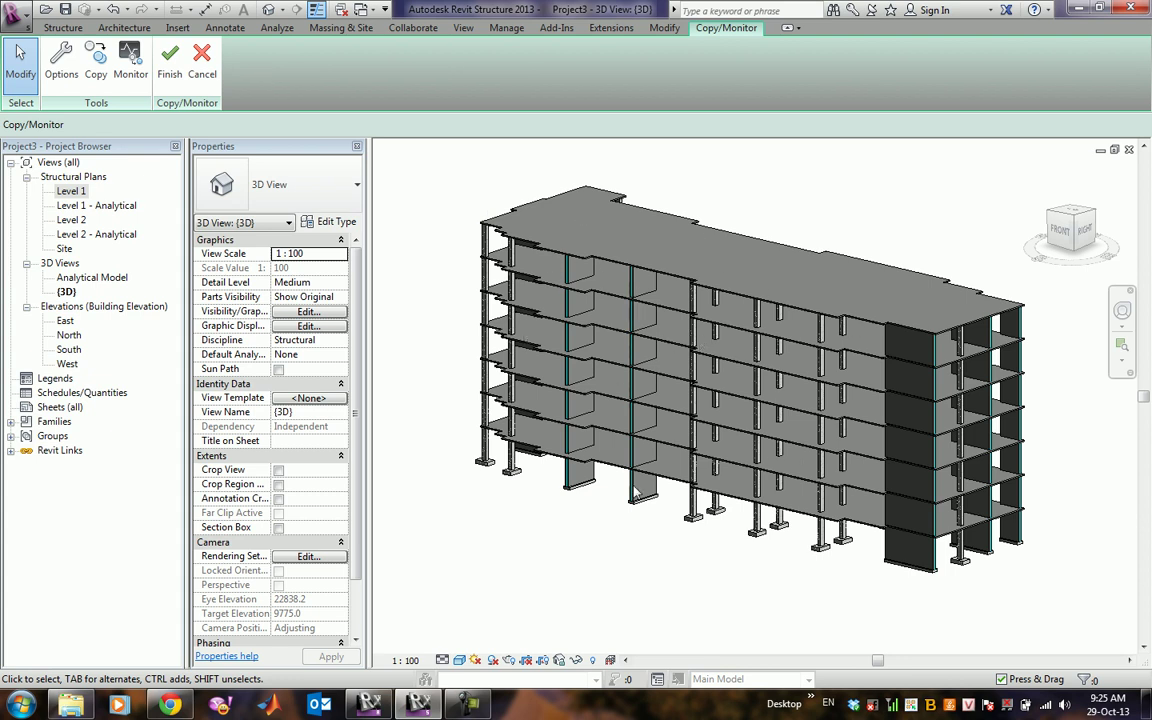
{"action": "scroll", "coordinate": [574, 443], "scroll_direction": "up", "scroll_amount": 2}
{"action": "mouse_move", "coordinate": [654, 432]}
{"action": "middle_mouse_down"}
{"action": "mouse_move", "coordinate": [740, 525]}
{"action": "mouse_move", "coordinate": [742, 545]}
{"action": "middle_mouse_up"}
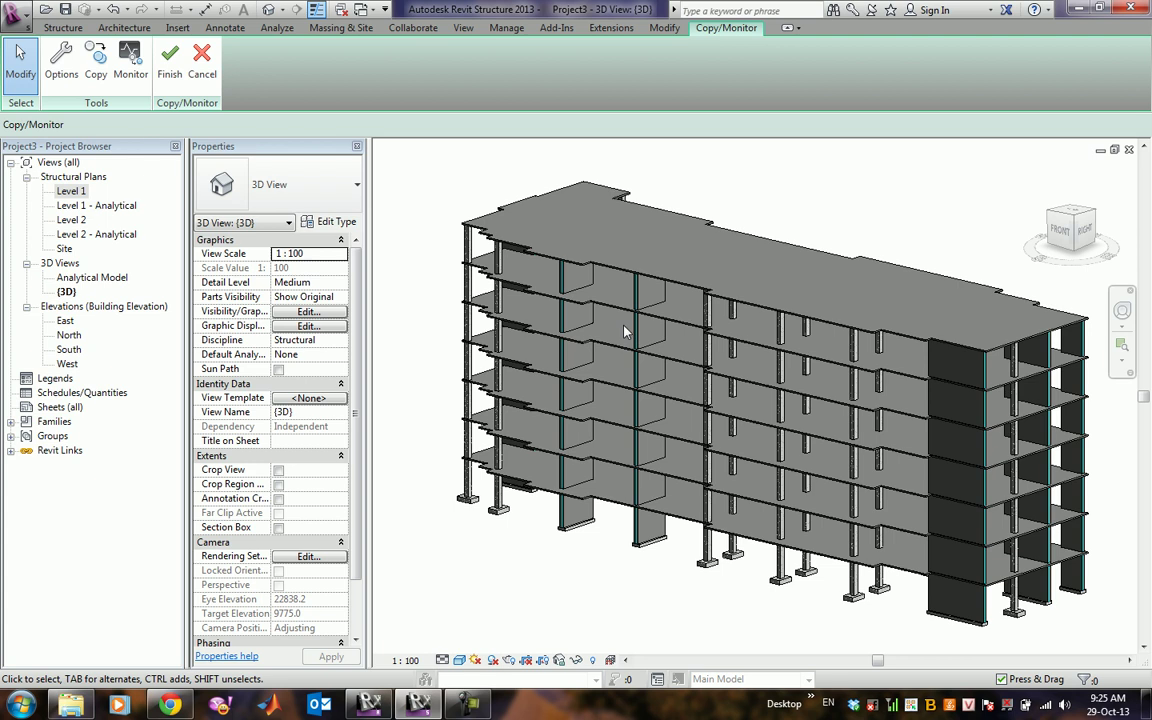
Open Copy/Monitor Options, select the 8mm Head level mapping, then return to RSTASDCFC.
{"action": "left_click", "coordinate": [61, 62]}
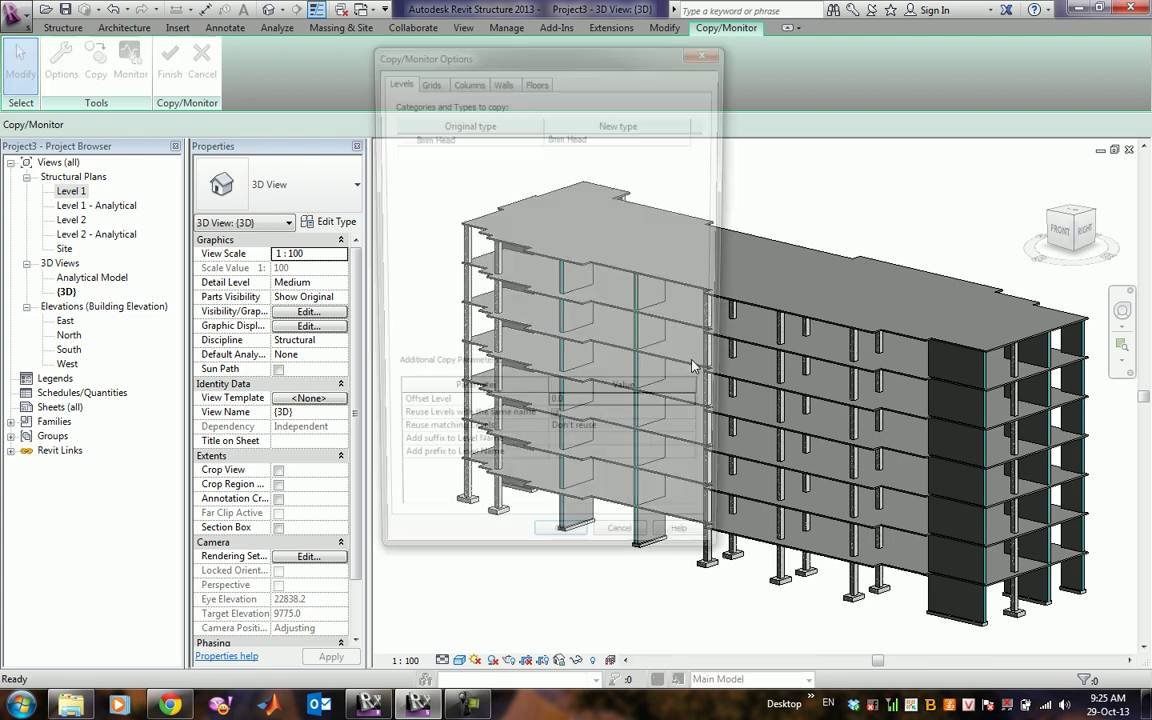
{"action": "left_click_drag", "start_coordinate": [523, 52], "coordinate": [574, 57]}
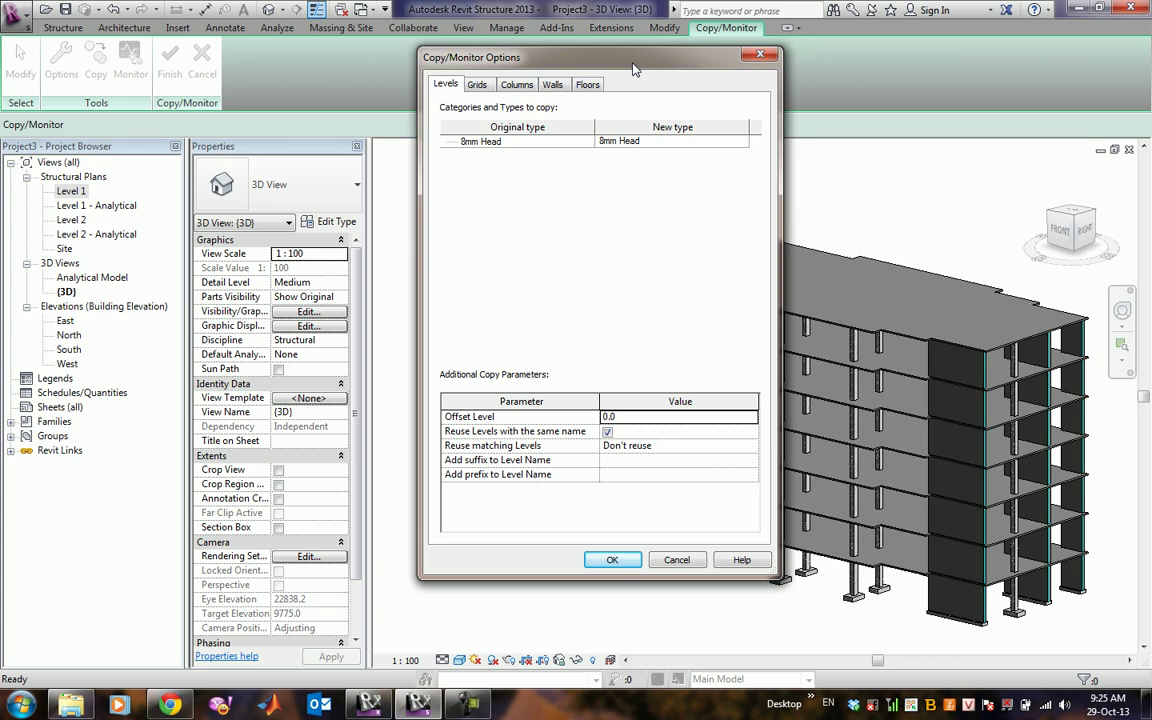
{"action": "left_click", "coordinate": [500, 147]}
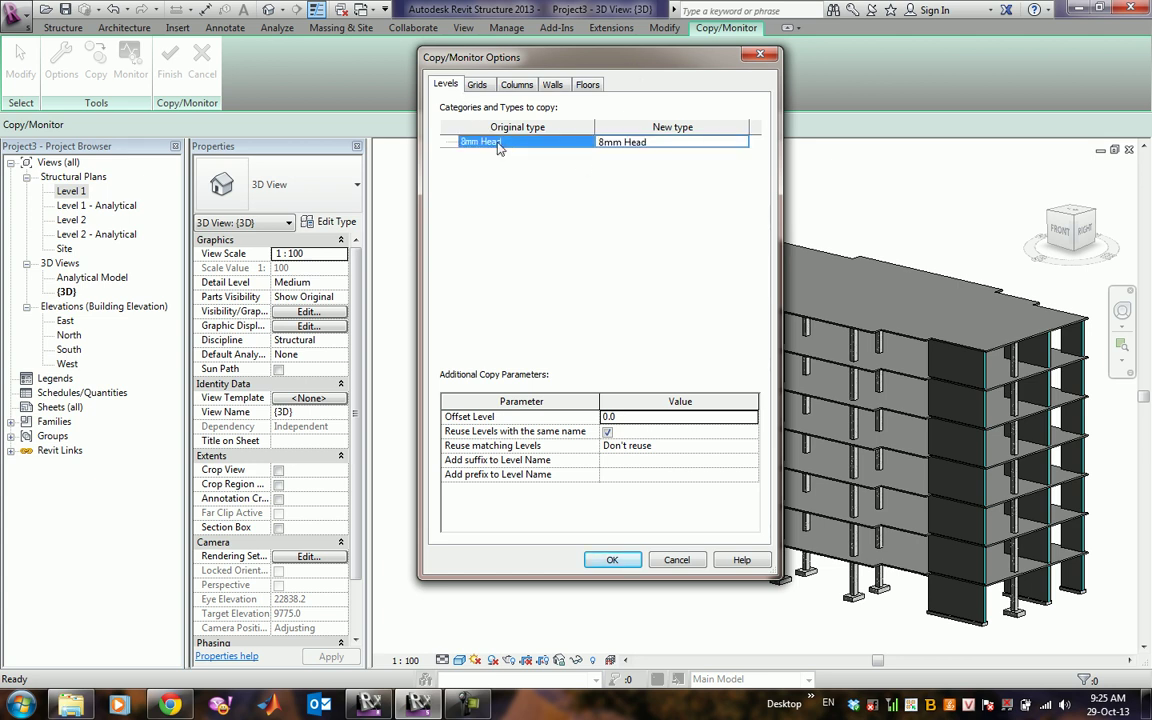
{"action": "left_click", "coordinate": [371, 708]}
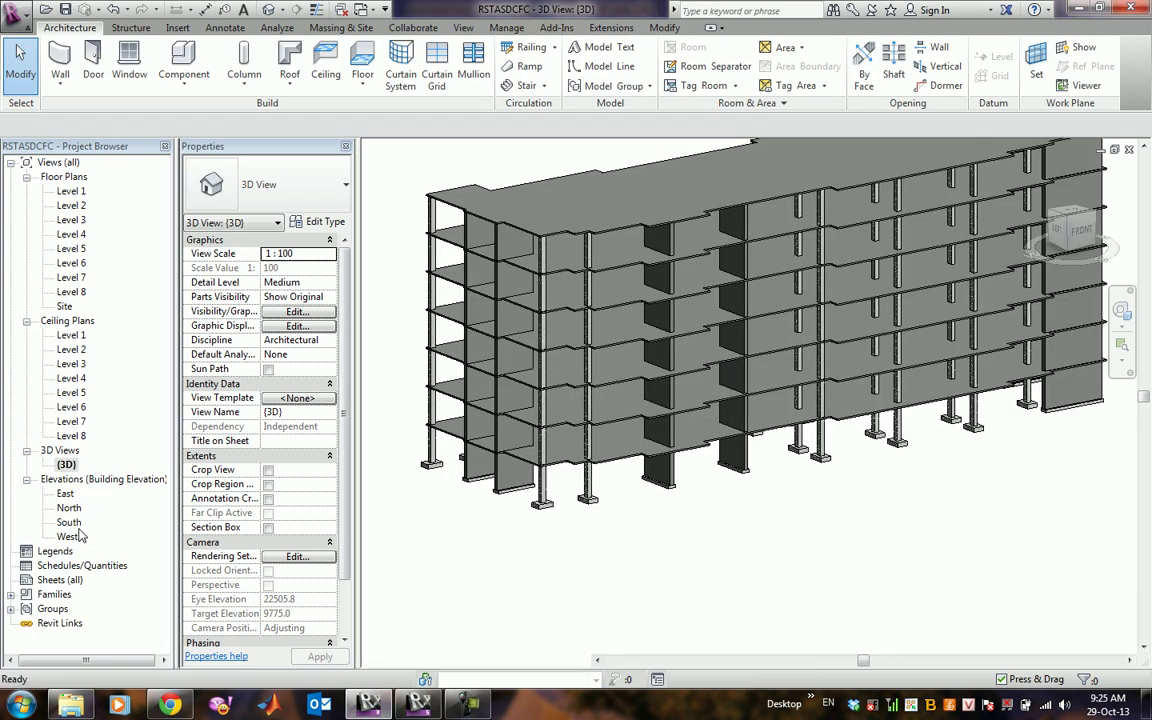
Open RSTASDCFC's South elevation and zoom in on the levels.
{"action": "double_click", "coordinate": [70, 522]}
{"action": "scroll", "coordinate": [861, 437], "scroll_direction": "up", "scroll_amount": 3}
{"action": "scroll", "coordinate": [833, 393], "scroll_direction": "up", "scroll_amount": 3}
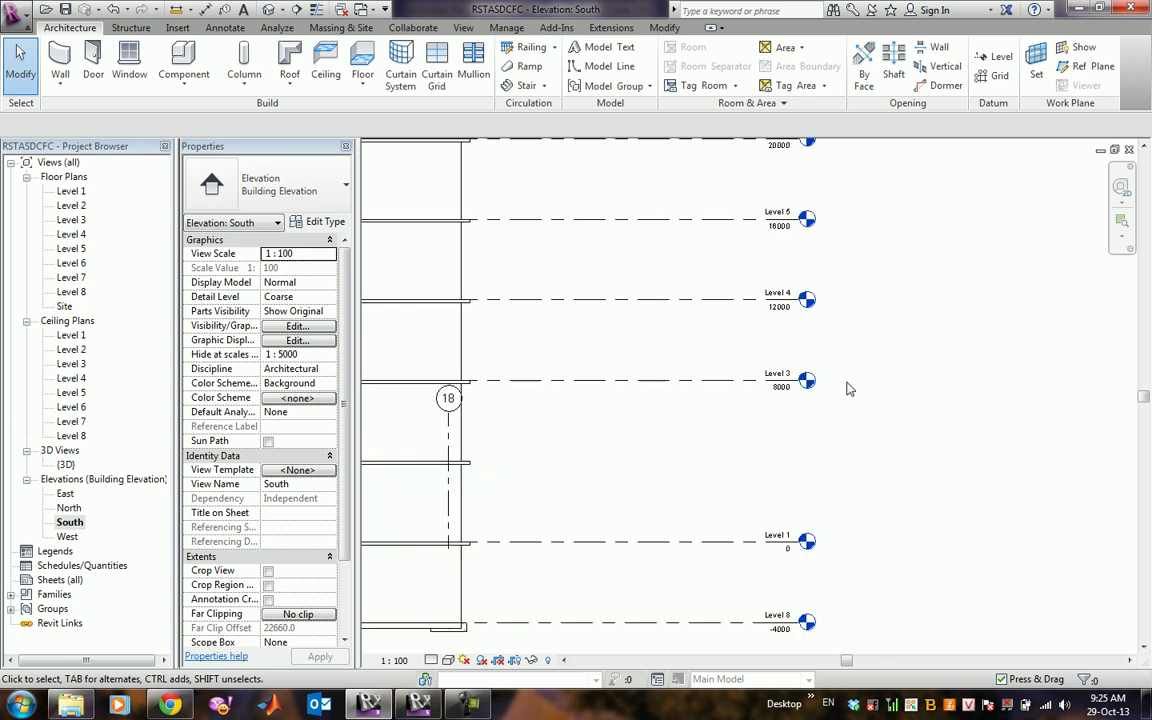
{"action": "scroll", "coordinate": [833, 393], "scroll_direction": "up", "scroll_amount": 2}
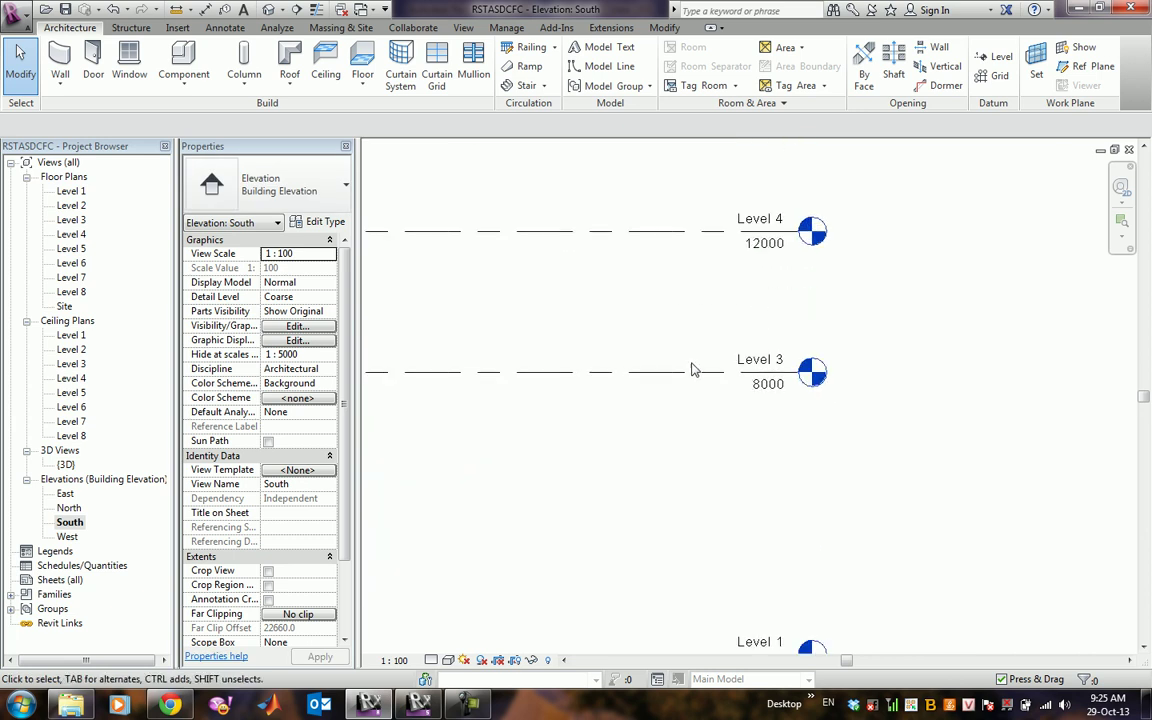
Check Level 3's head symbol in Type Properties unchanged, then return to the structural project.
{"action": "left_click", "coordinate": [786, 378]}
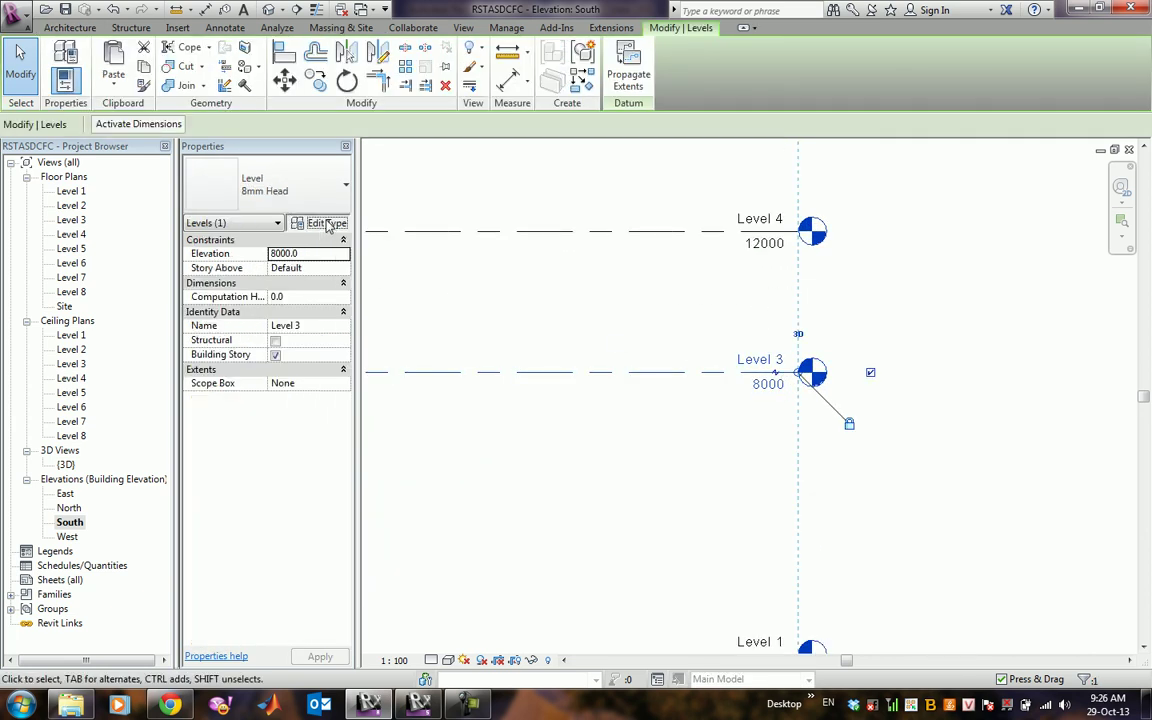
{"action": "left_click", "coordinate": [328, 222]}
{"action": "left_click", "coordinate": [475, 248]}
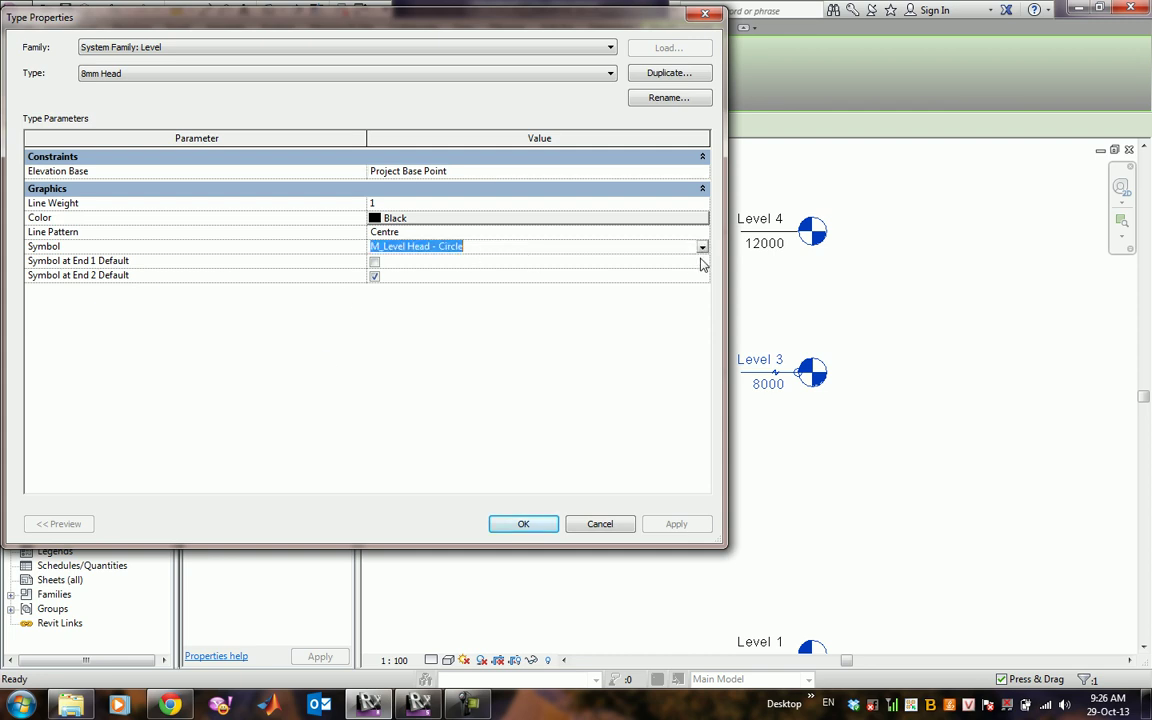
{"action": "left_click", "coordinate": [702, 247]}
{"action": "left_click", "coordinate": [702, 247]}
{"action": "left_click", "coordinate": [676, 524]}
{"action": "key", "text": "Return"}
{"action": "scroll", "coordinate": [699, 504], "scroll_direction": "down", "scroll_amount": 3}
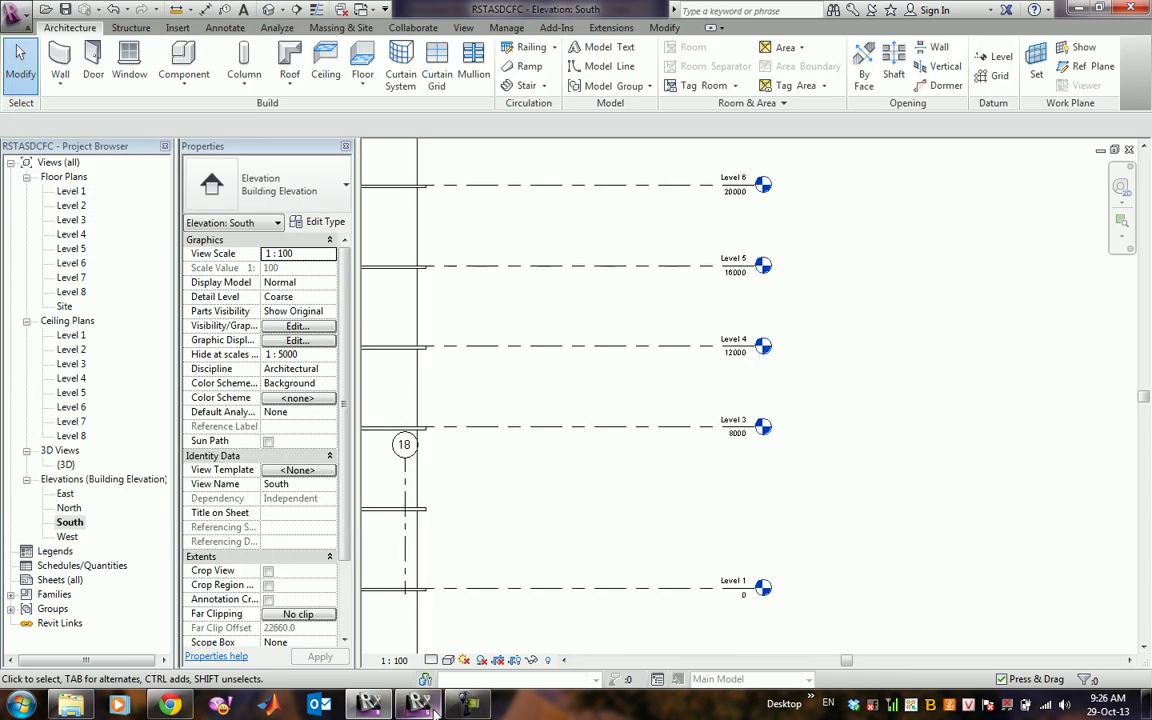
{"action": "left_click", "coordinate": [420, 706]}
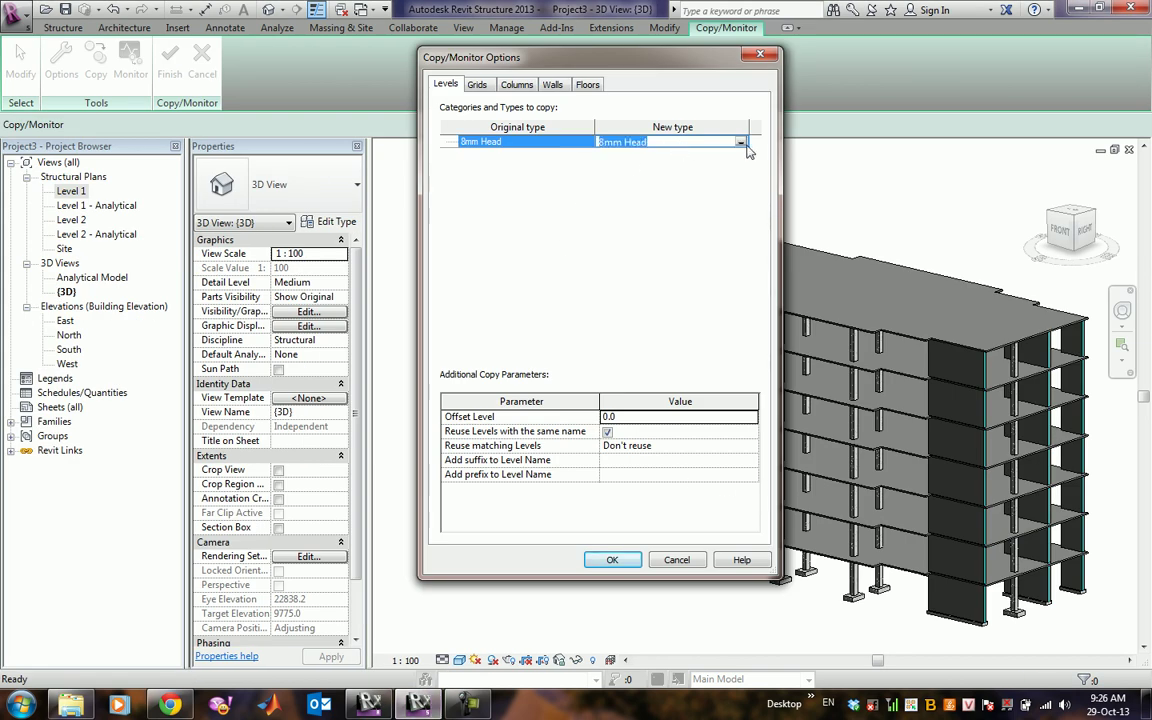
Set copied levels to type 8mm Head, offset -50, suffix RST and prefix CFC.
{"action": "left_click", "coordinate": [740, 142]}
{"action": "left_click", "coordinate": [740, 142]}
{"action": "left_click", "coordinate": [741, 143]}
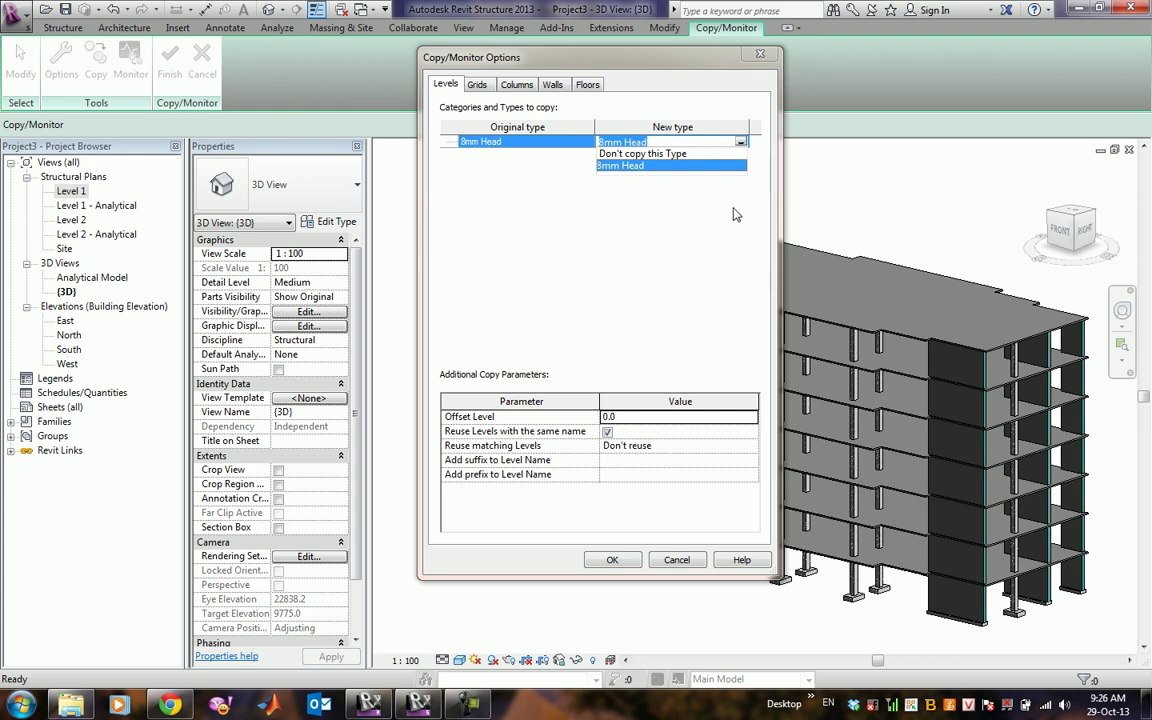
{"action": "left_click", "coordinate": [548, 287]}
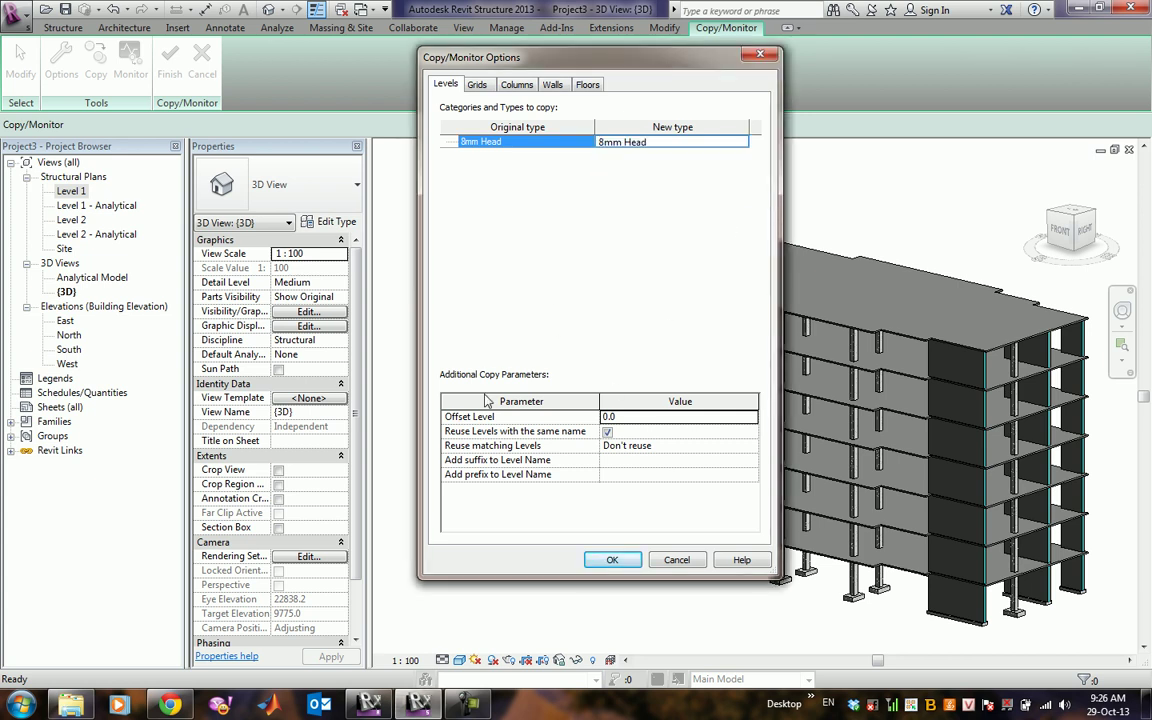
{"action": "left_click", "coordinate": [648, 417]}
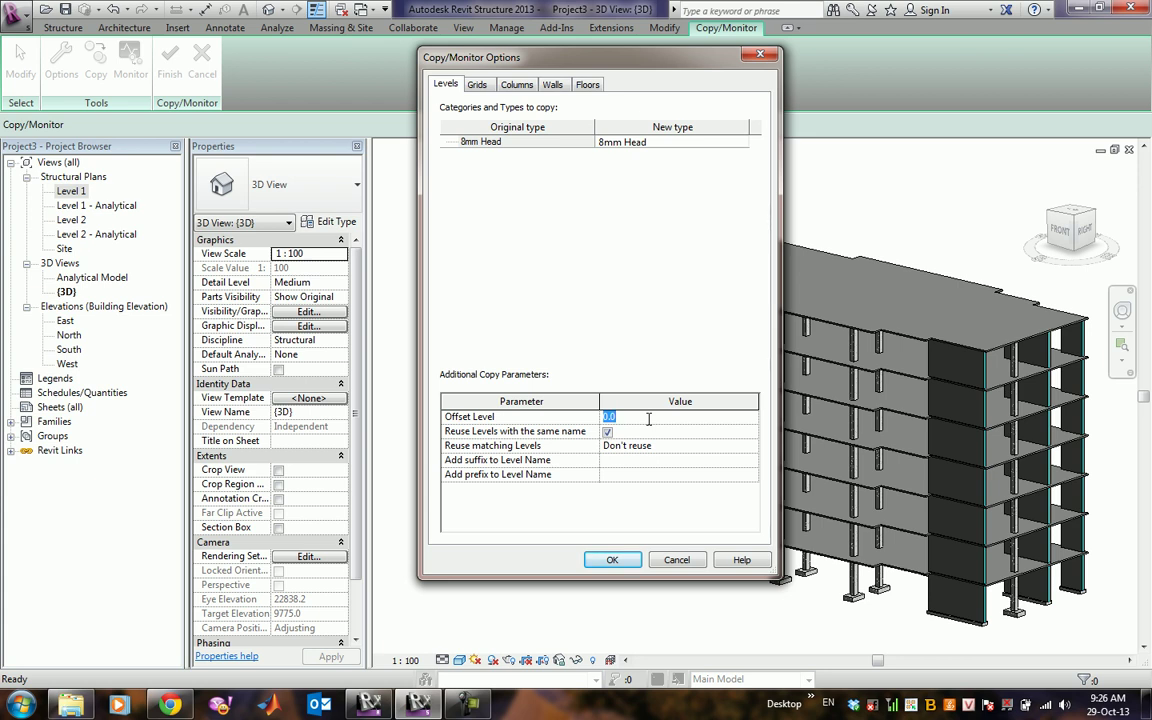
{"action": "type", "text": "-50"}
{"action": "left_click", "coordinate": [655, 446]}
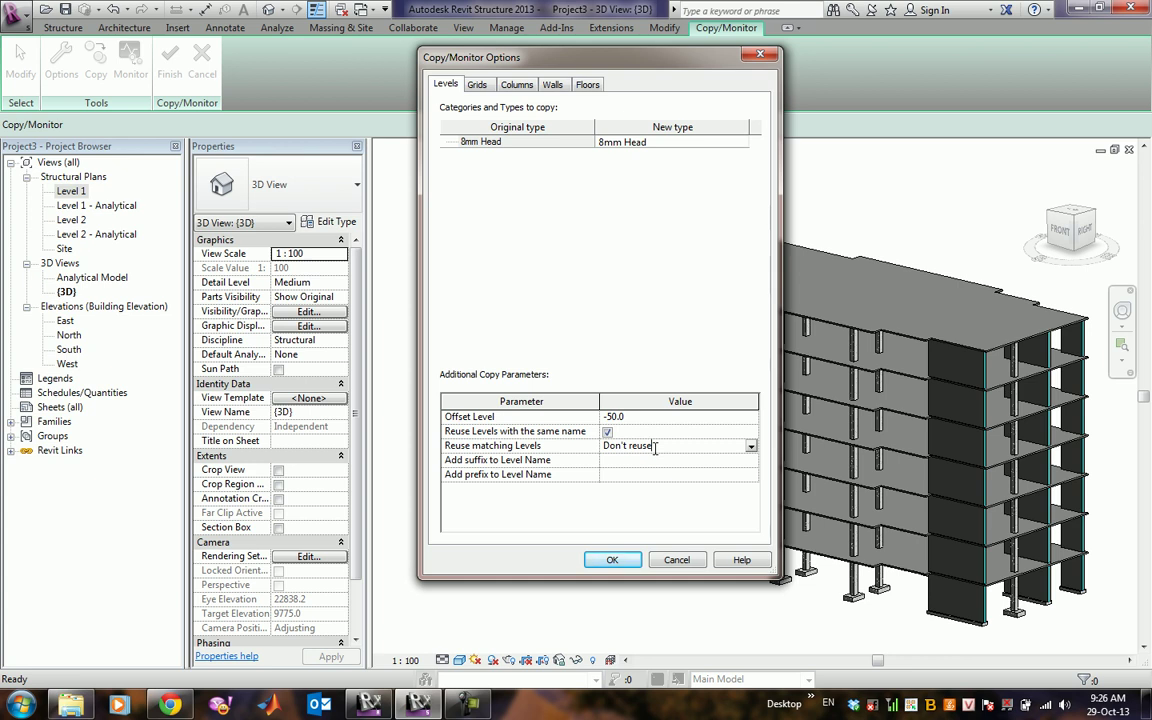
{"action": "left_click", "coordinate": [643, 461]}
{"action": "type", "text": "RST"}
{"action": "left_click", "coordinate": [621, 475]}
{"action": "type", "text": "CFC"}
On the Grids copy options, add suffix RST and prefix CFC to copied grid names.
{"action": "left_click", "coordinate": [477, 84]}
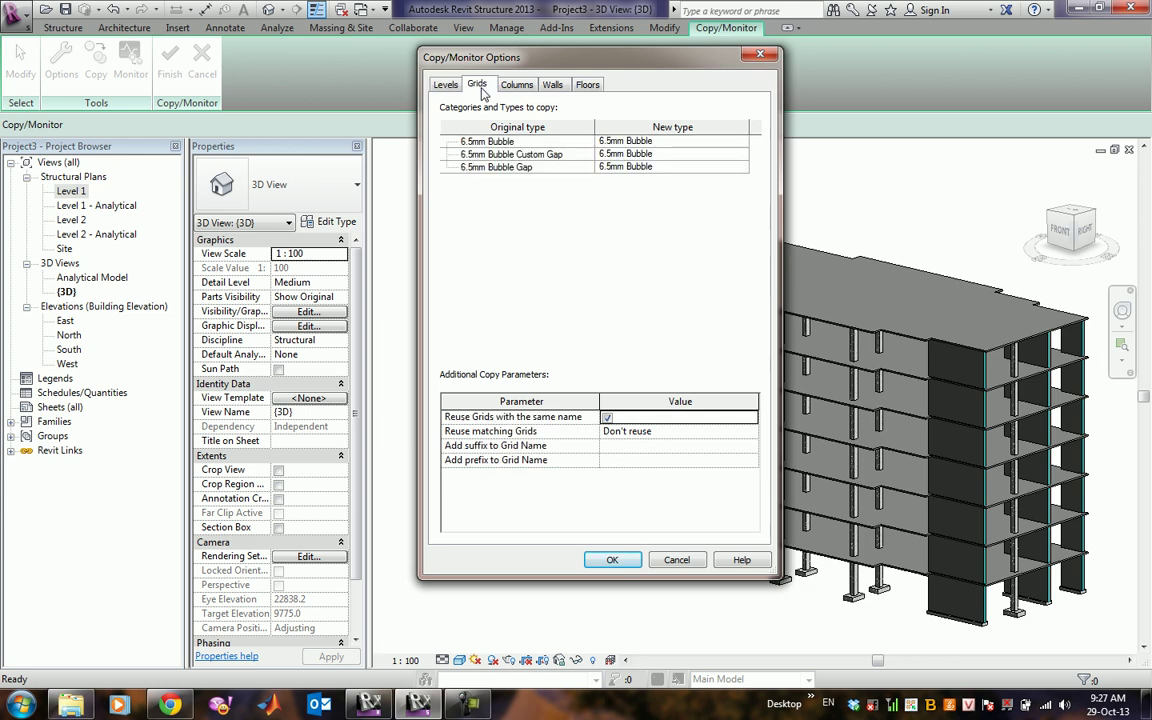
{"action": "left_click", "coordinate": [646, 447]}
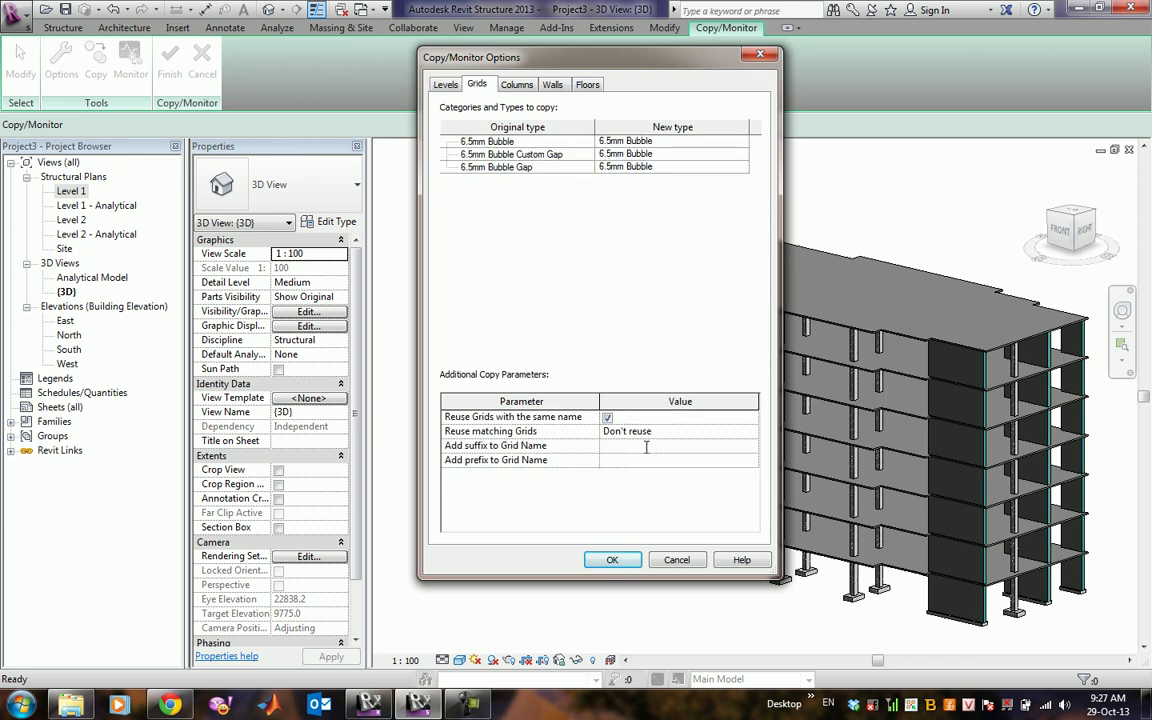
{"action": "type", "text": "RST"}
{"action": "key", "text": "Tab"}
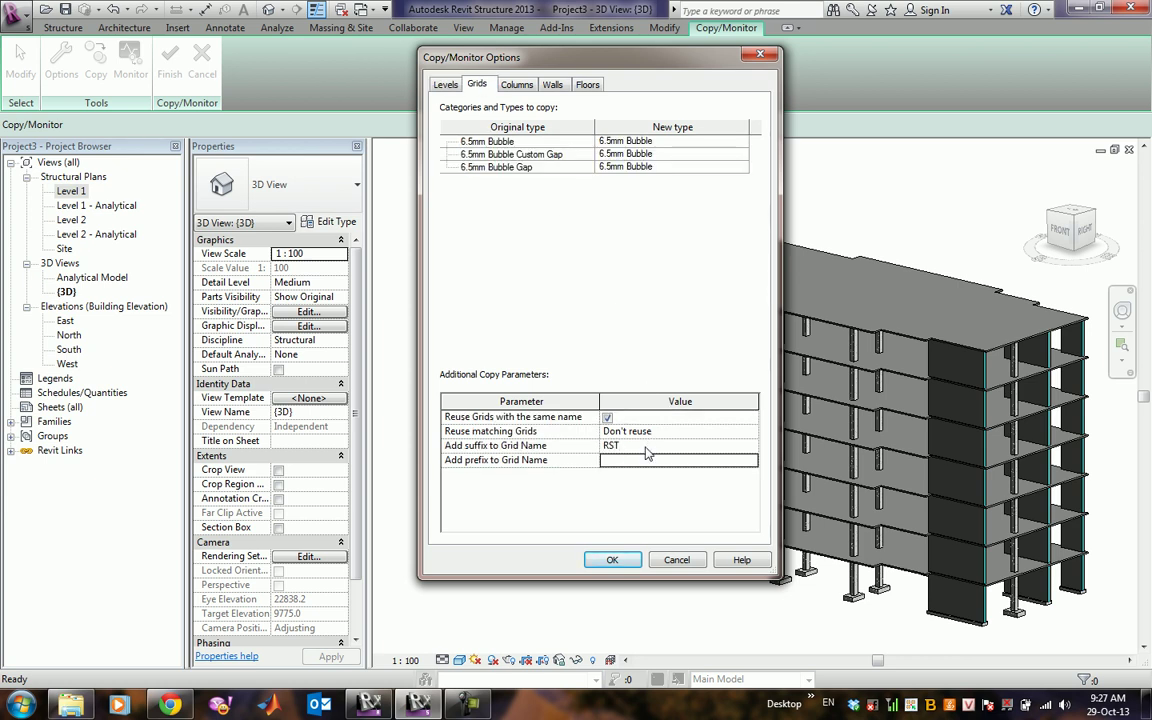
{"action": "type", "text": "CFC"}
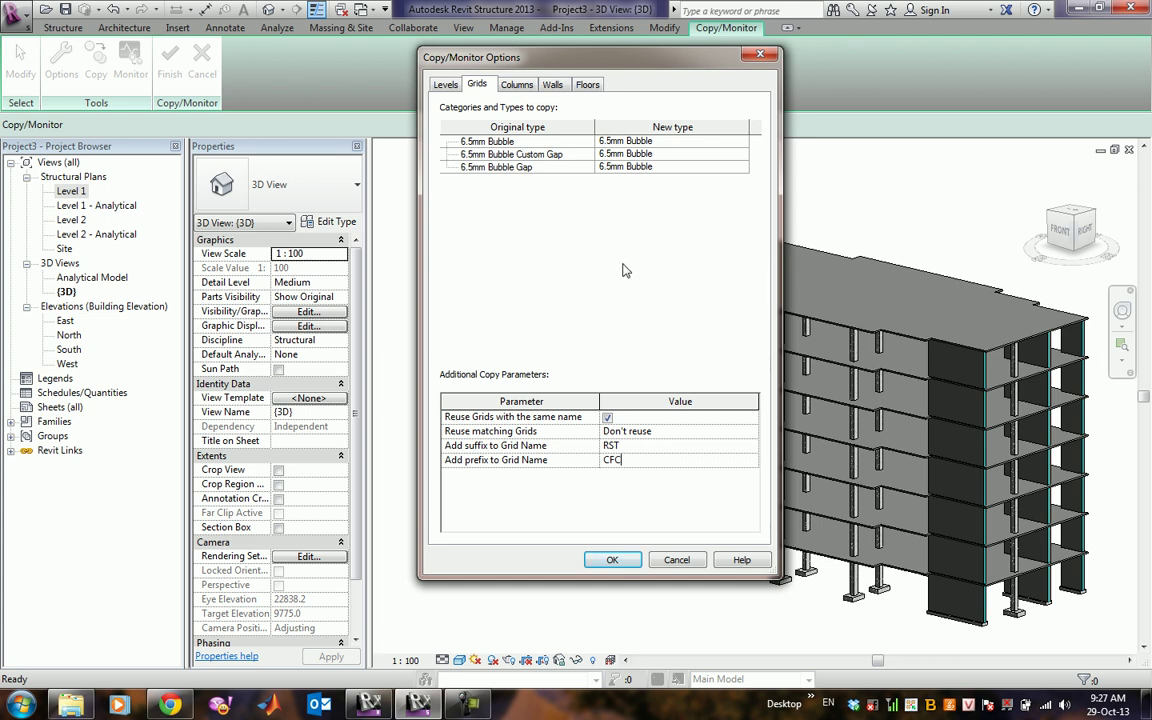
{"action": "left_click", "coordinate": [443, 141]}
Switch to the RSTASDCFC architectural model's South elevation.
{"action": "left_click", "coordinate": [740, 143]}
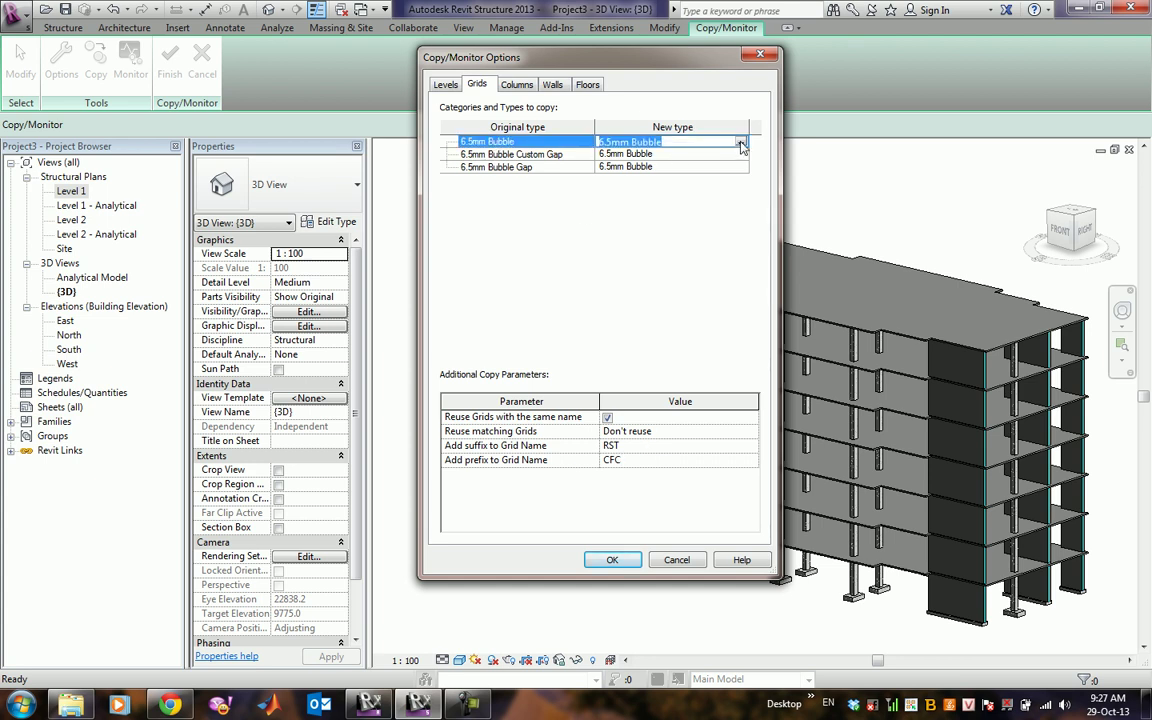
{"action": "left_click", "coordinate": [741, 143]}
{"action": "left_click", "coordinate": [741, 143]}
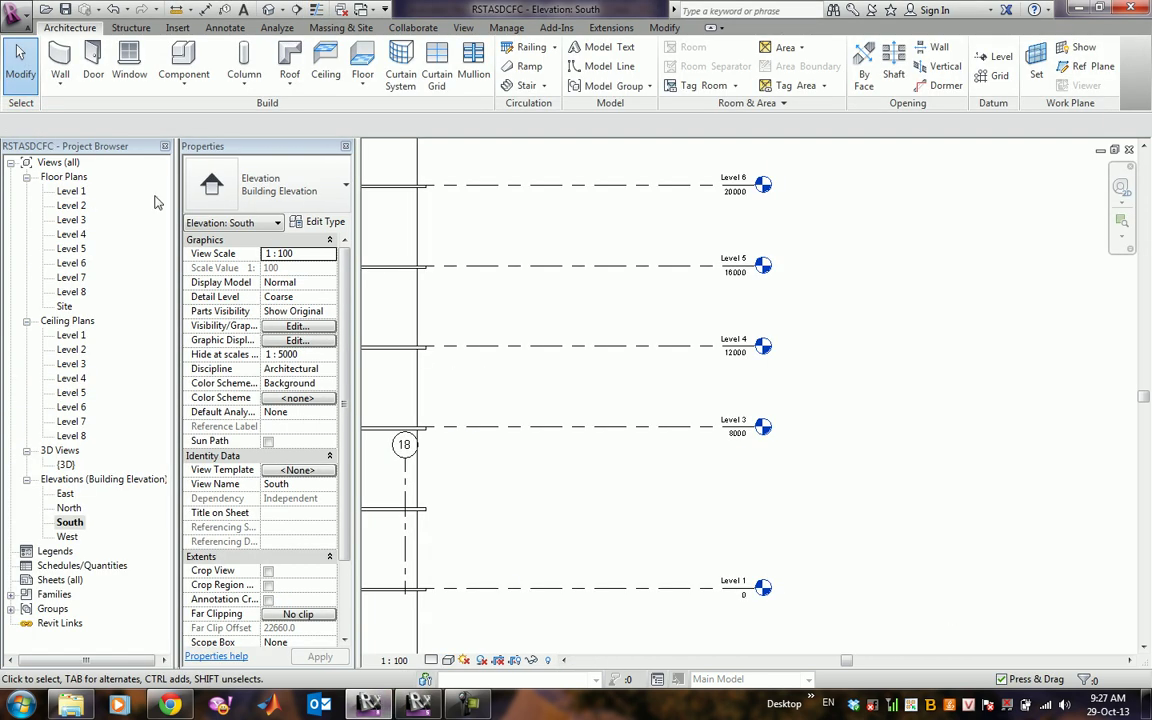
Open the Level 1 floor plan and select grid 11 to check its grid type.
{"action": "double_click", "coordinate": [64, 190]}
{"action": "scroll", "coordinate": [766, 323], "scroll_direction": "down", "scroll_amount": 2}
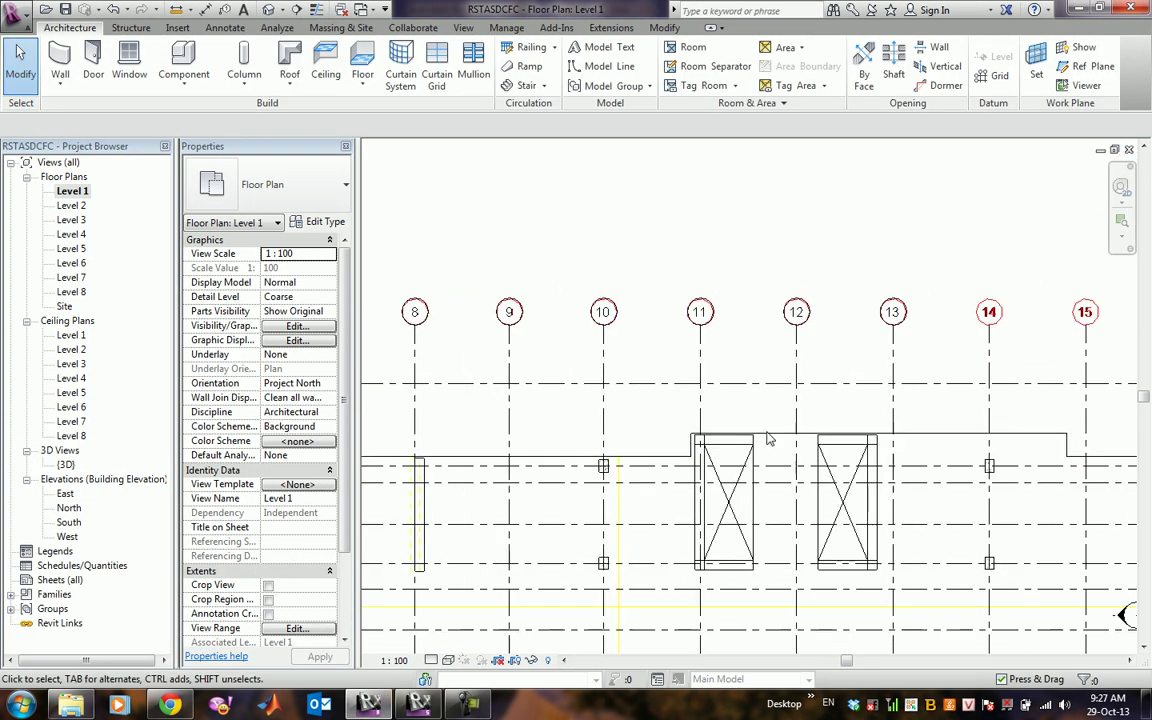
{"action": "left_click", "coordinate": [701, 366]}
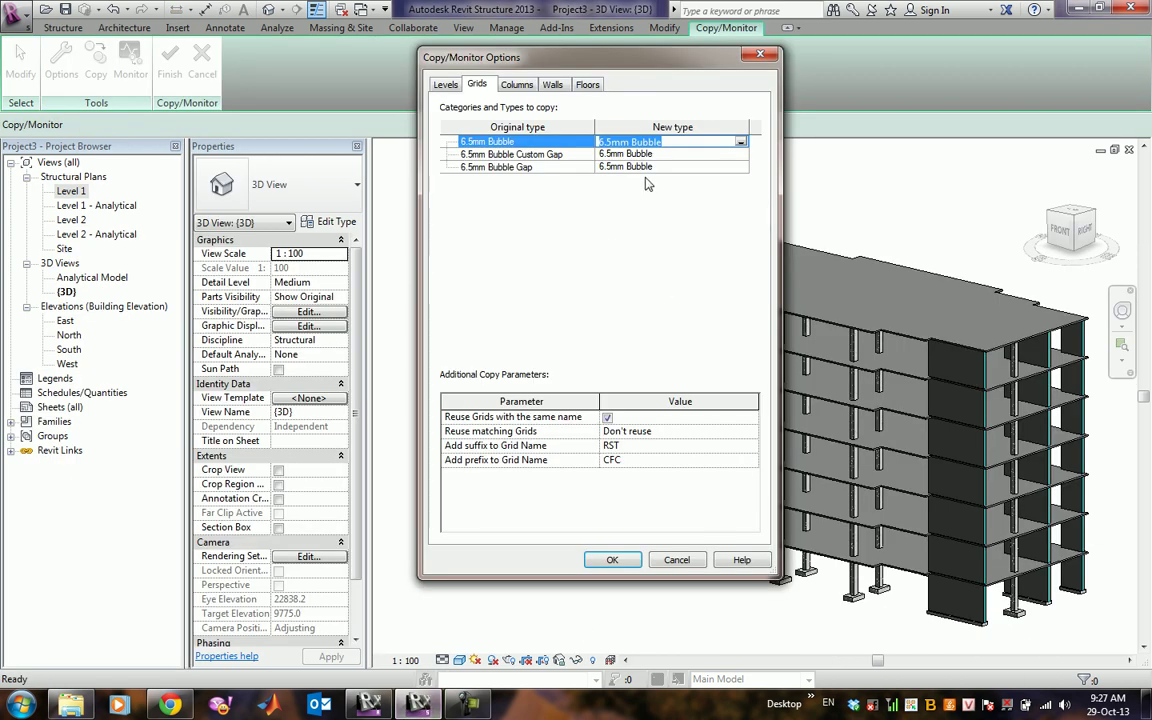
Map the 6.5mm Bubble grid type to 6.5mm Bubble Custom Gap.
{"action": "left_click", "coordinate": [742, 143]}
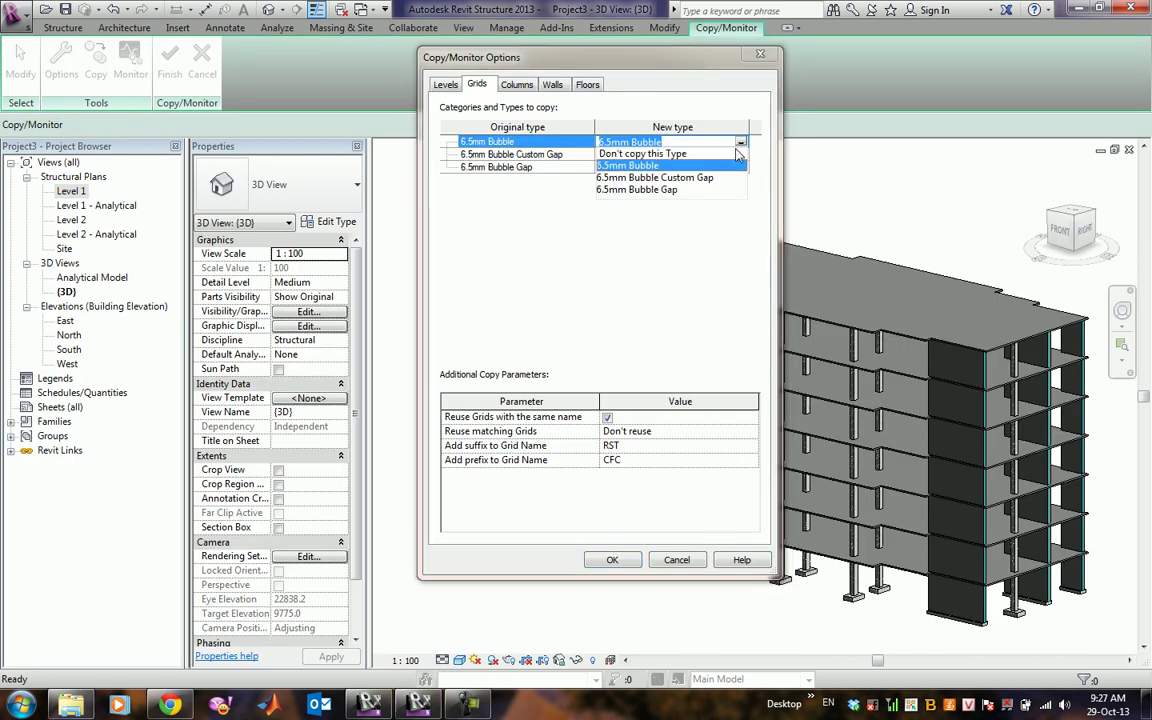
{"action": "left_click", "coordinate": [655, 177]}
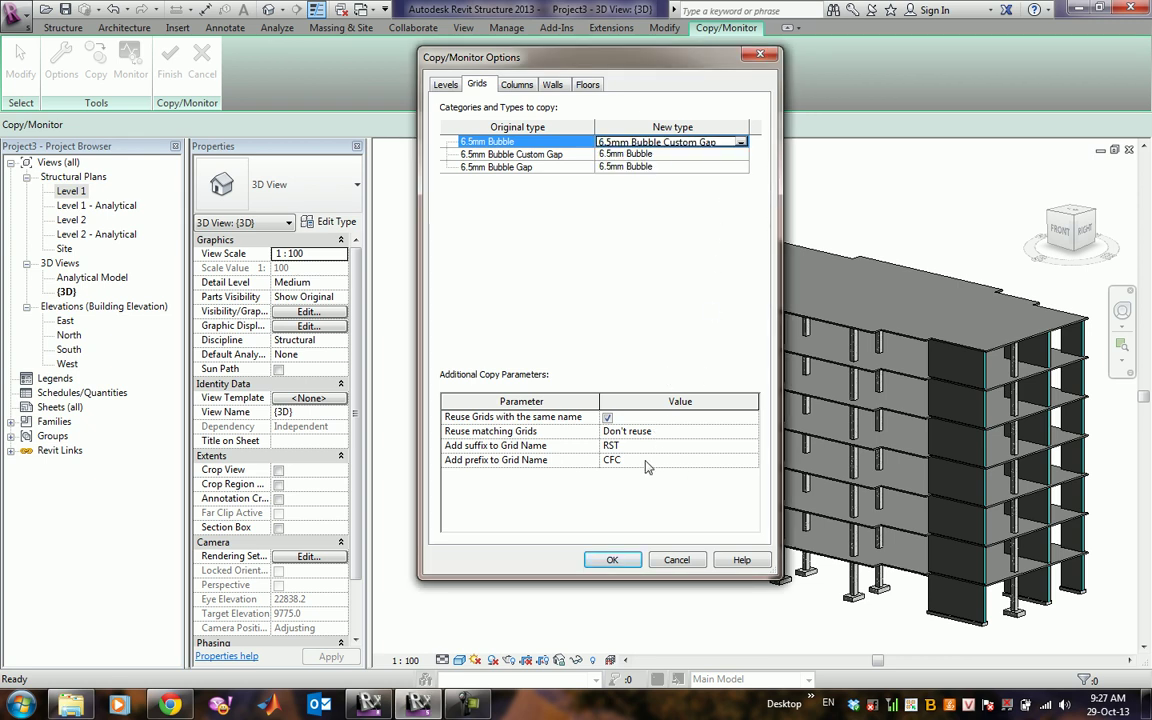
{"action": "left_click", "coordinate": [517, 84]}
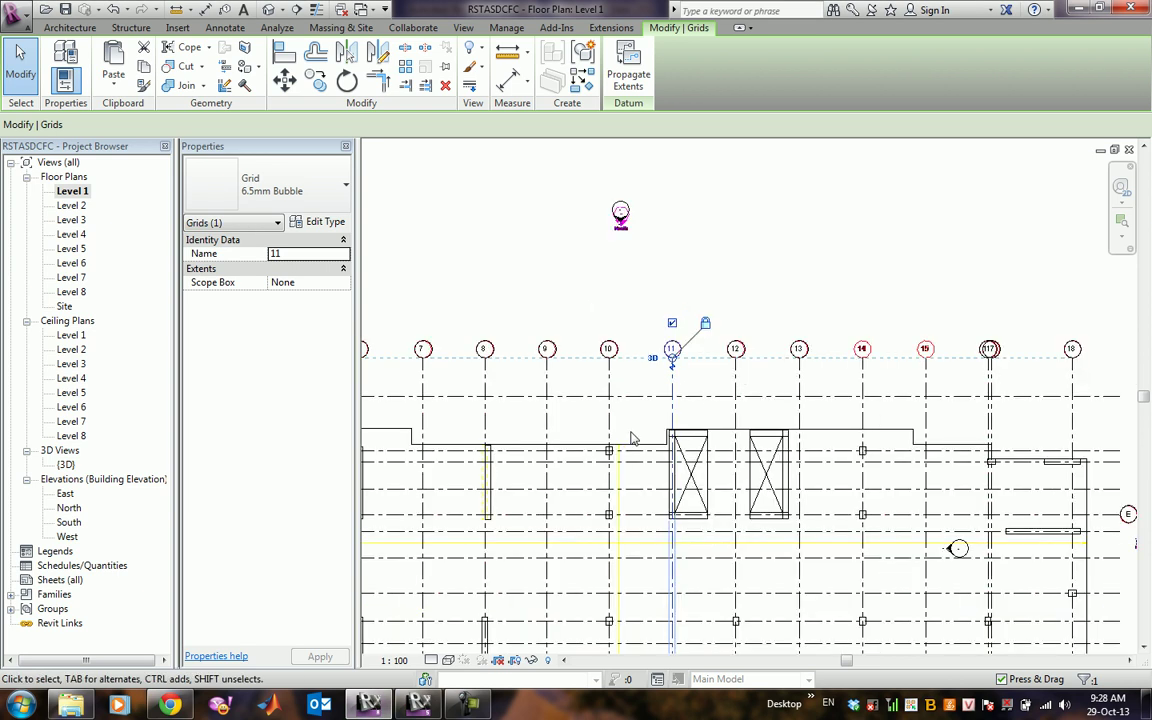
{"action": "middle_click_drag", "start_coordinate": [631, 437], "coordinate": [653, 324]}
{"action": "scroll", "coordinate": [653, 324], "scroll_direction": "down", "scroll_amount": 1}
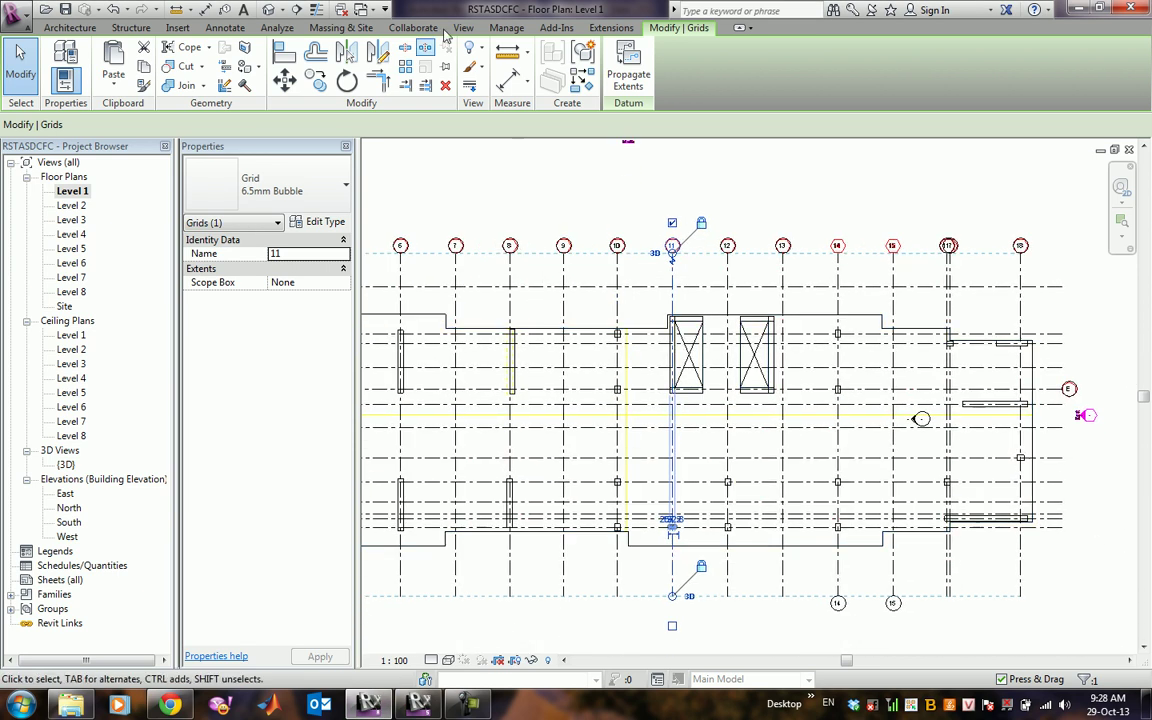
{"action": "left_click", "coordinate": [508, 28]}
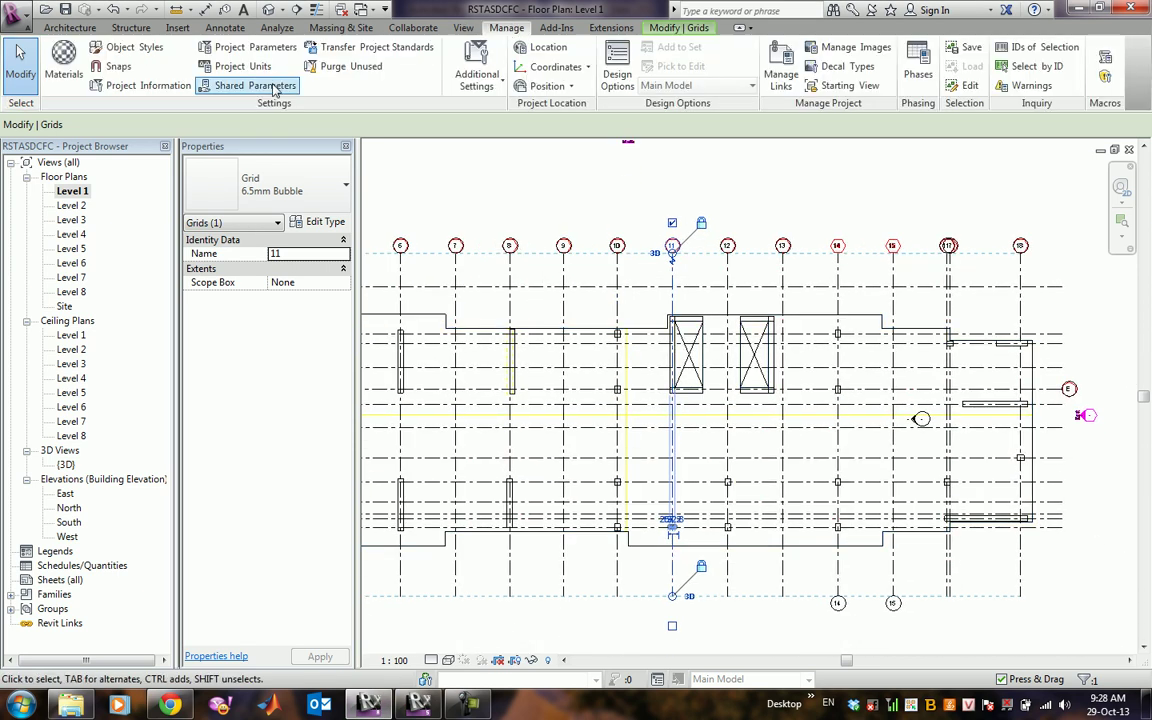
{"action": "left_click", "coordinate": [357, 77]}
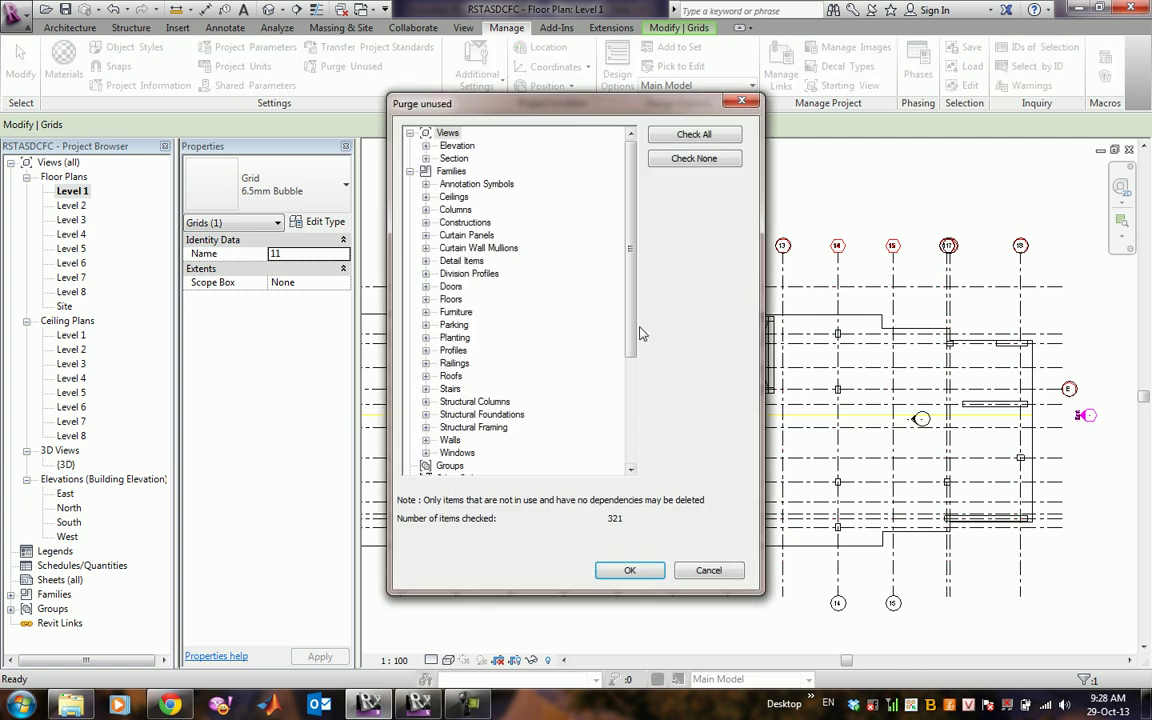
{"action": "left_click_drag", "start_coordinate": [628, 298], "coordinate": [640, 455]}
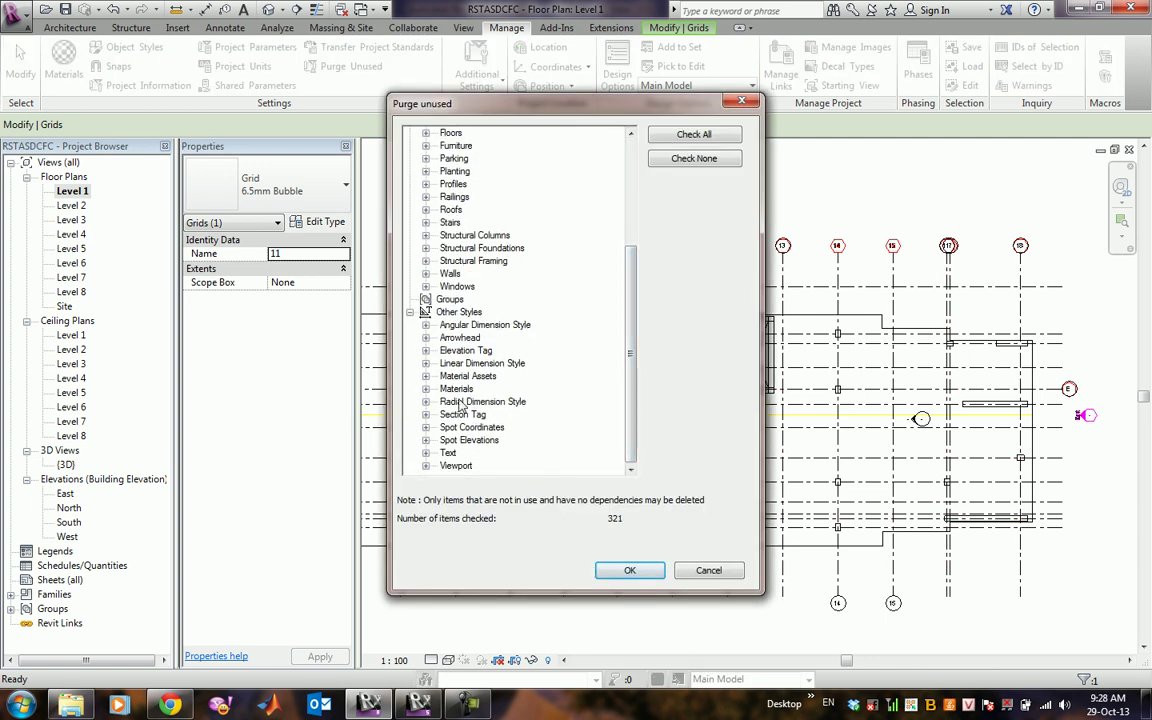
{"action": "left_click", "coordinate": [650, 132]}
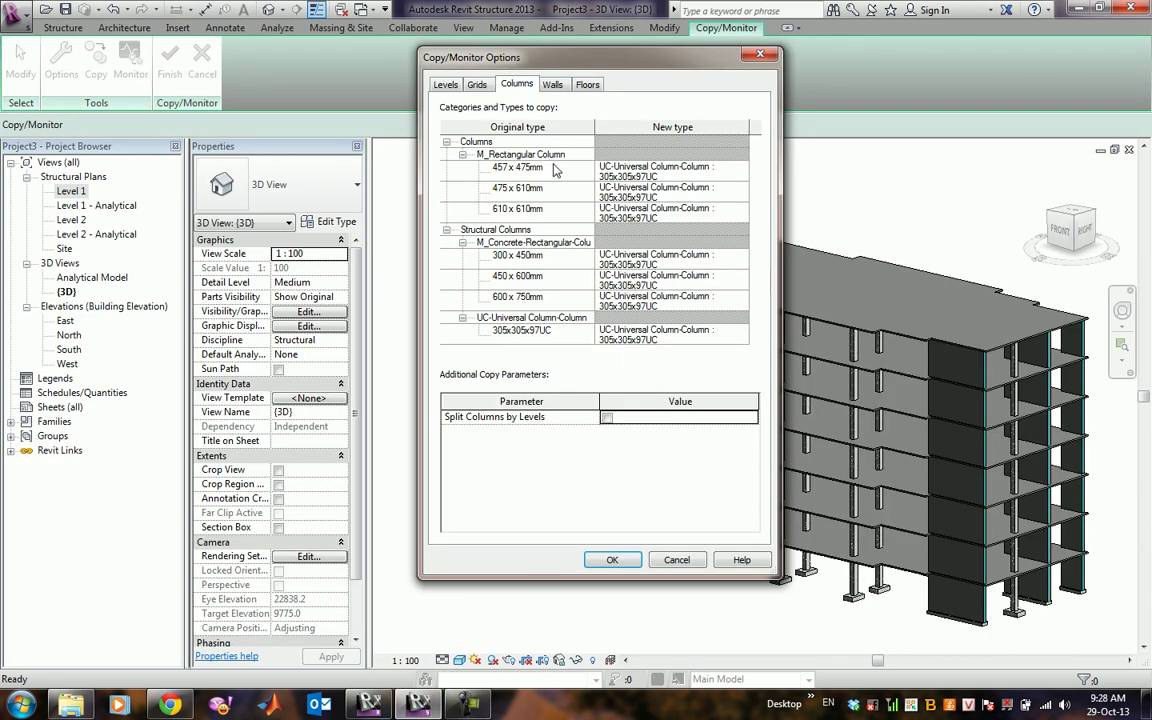
Map the 450 x 600mm column type to M_Concrete-Rectangular-Column : 600 x 750mm.
{"action": "left_click", "coordinate": [534, 284]}
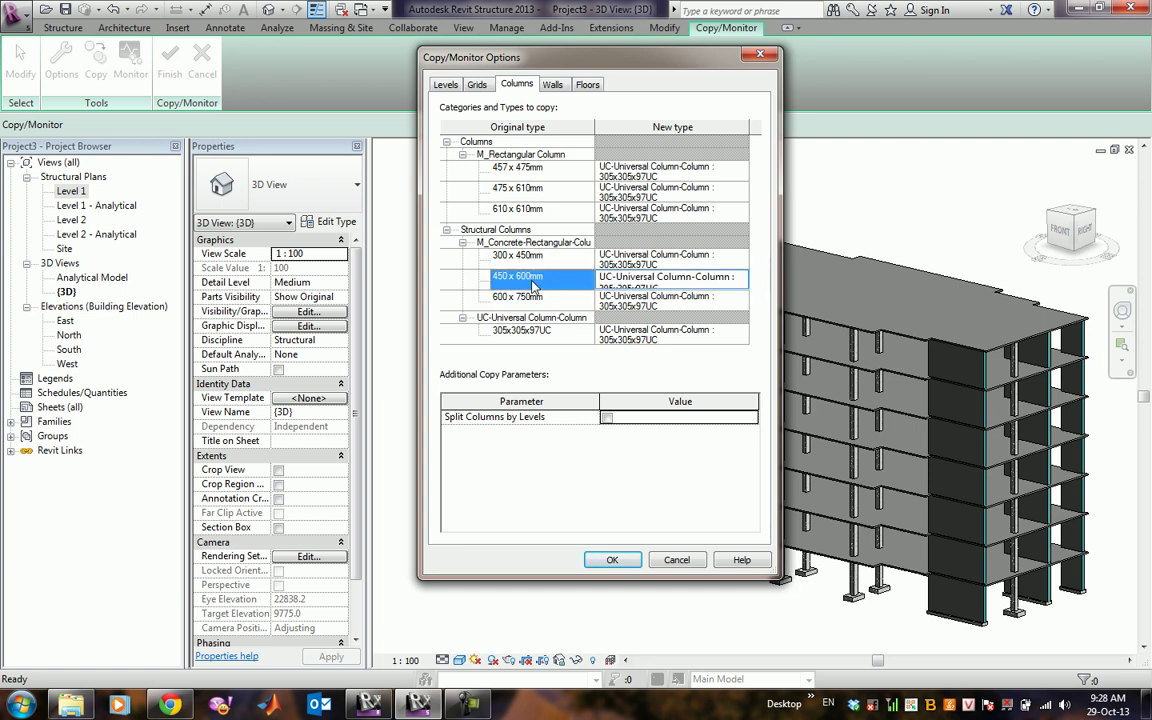
{"action": "left_click", "coordinate": [741, 280]}
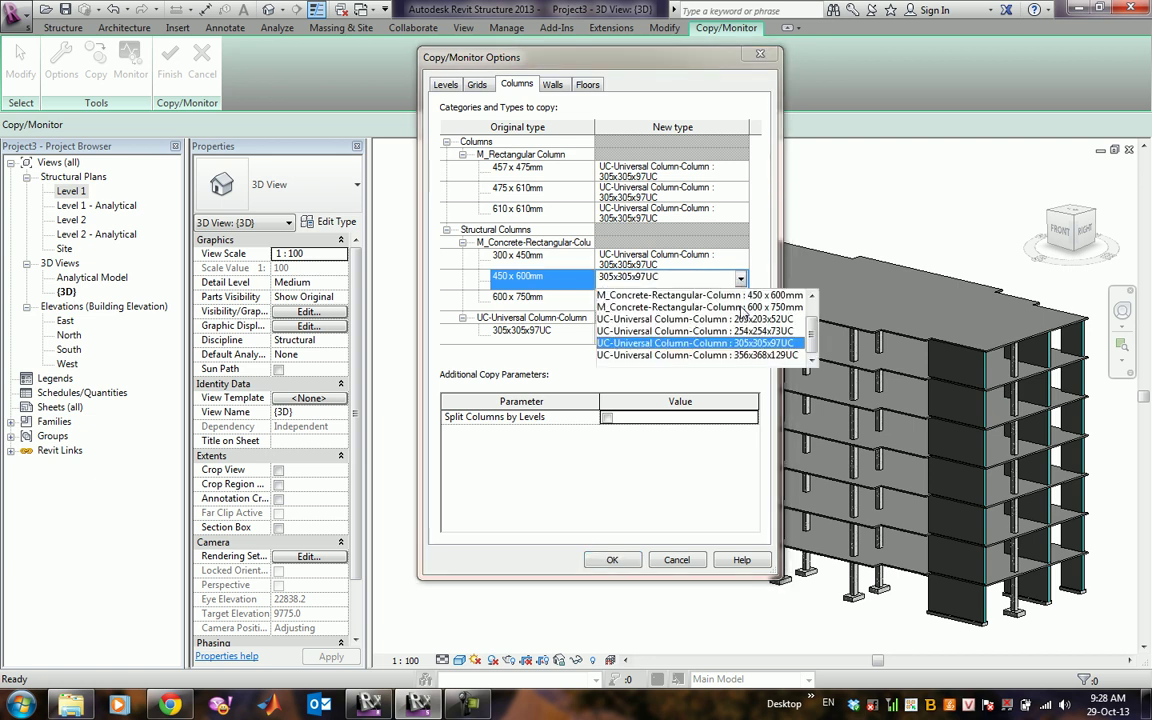
{"action": "left_click", "coordinate": [741, 308]}
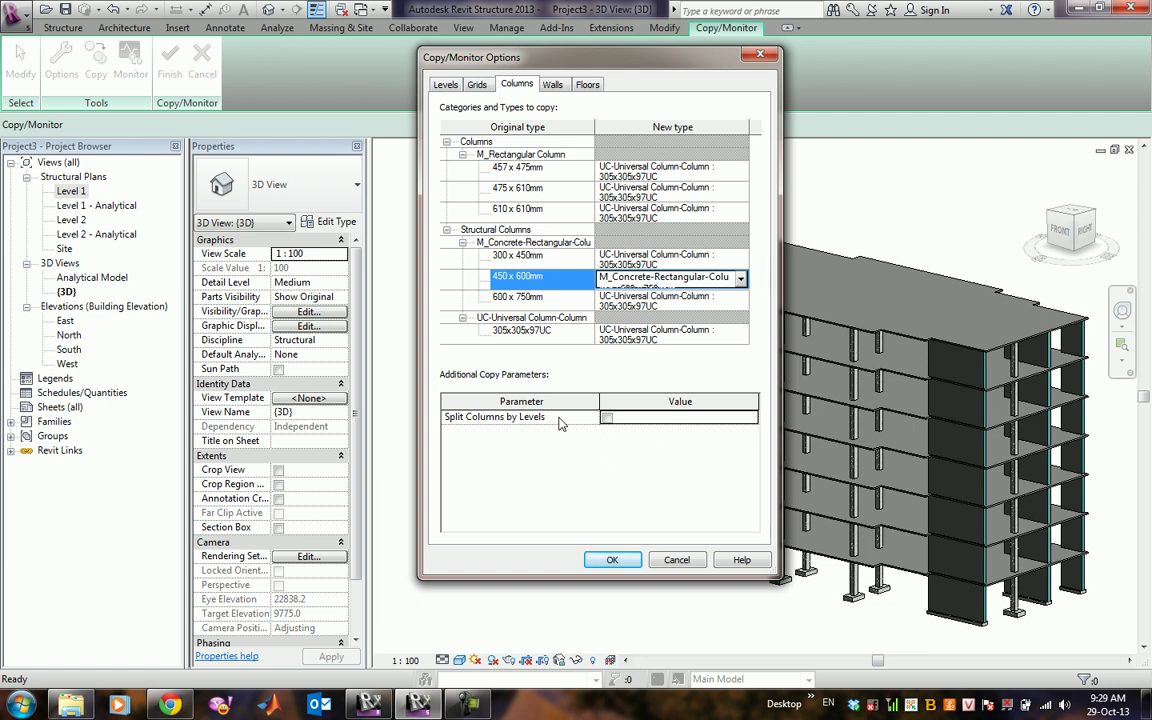
Map Generic - 450 mm walls to the Generic - 300mm wall type.
{"action": "left_click", "coordinate": [555, 87]}
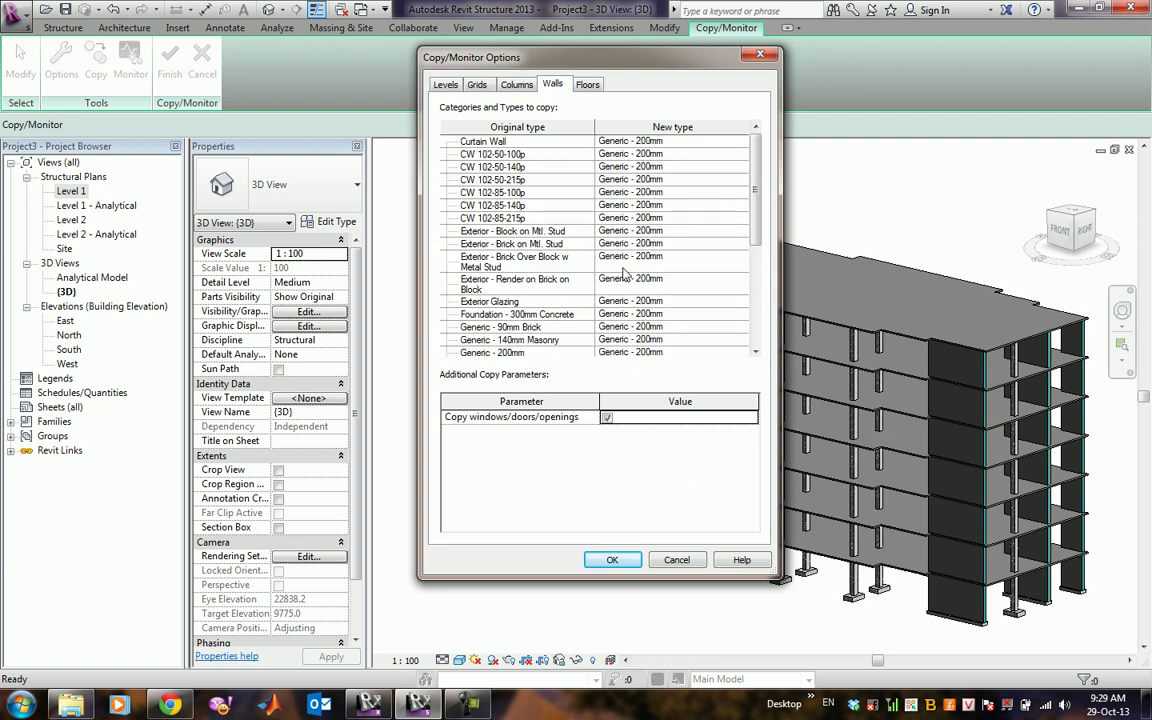
{"action": "left_click_drag", "start_coordinate": [757, 190], "coordinate": [763, 296]}
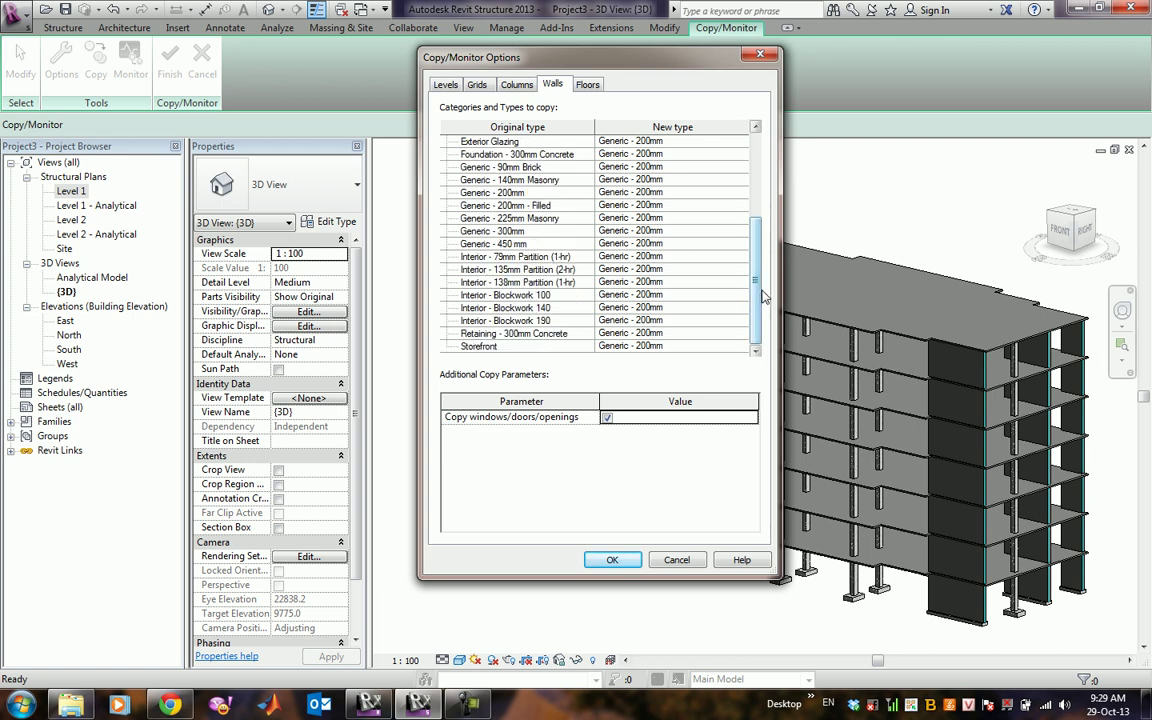
{"action": "left_click", "coordinate": [517, 246]}
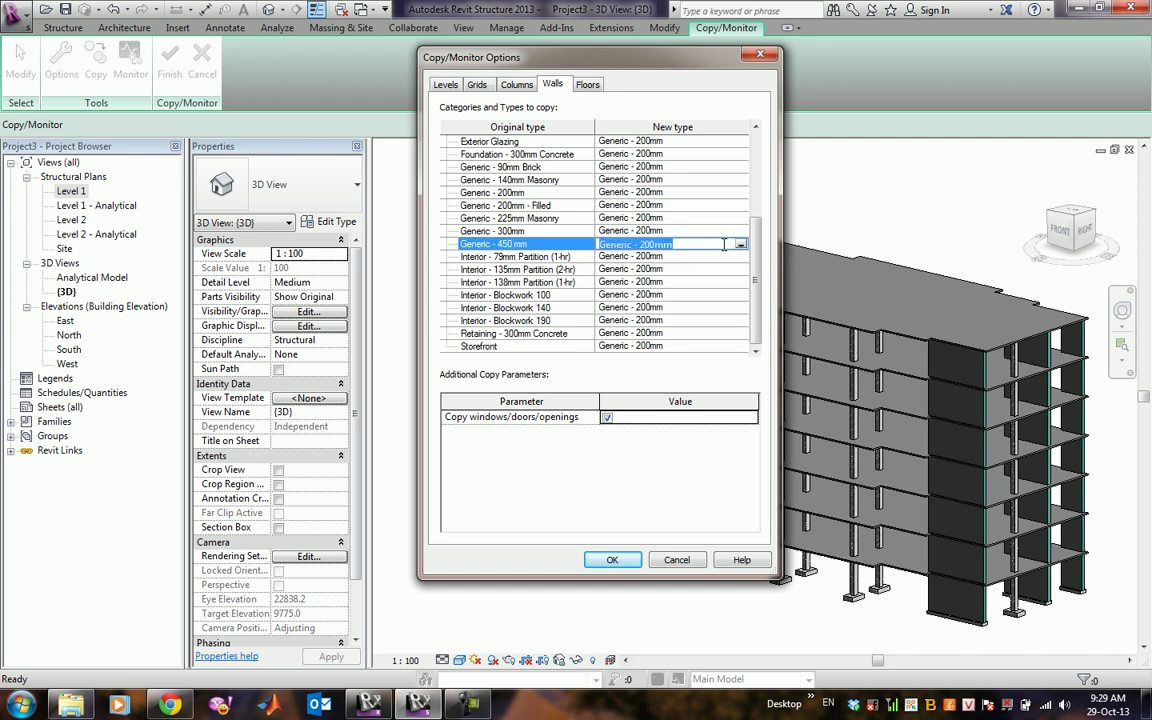
{"action": "left_click", "coordinate": [740, 245]}
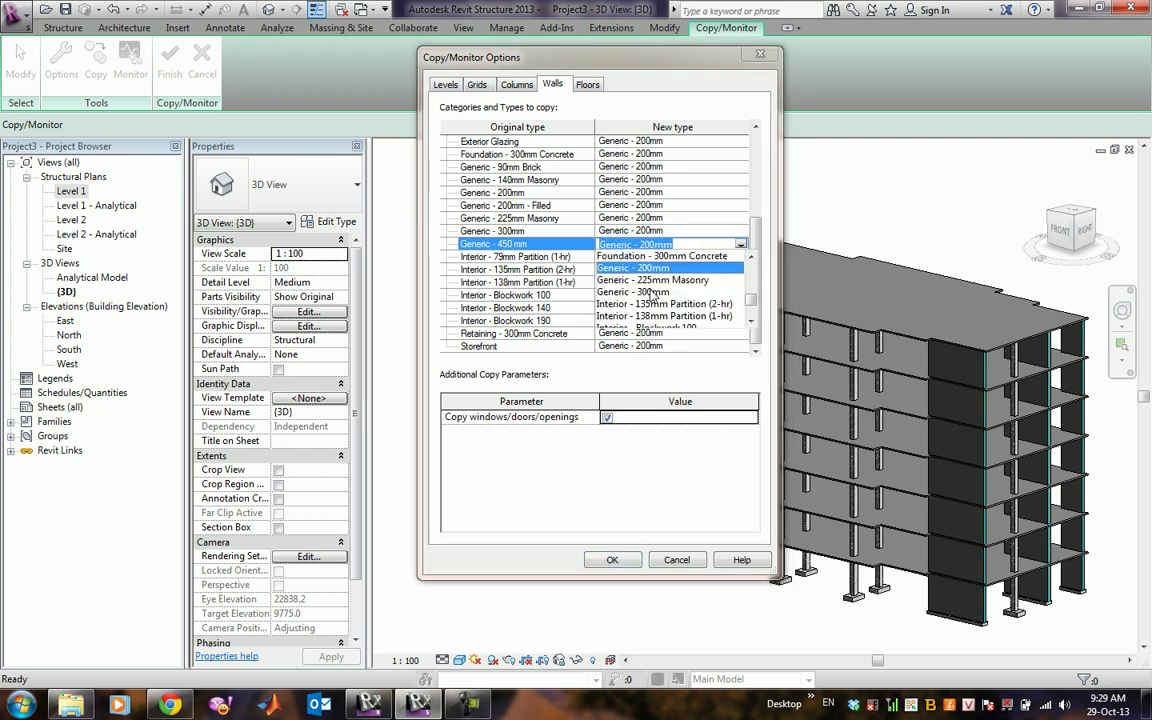
{"action": "left_click", "coordinate": [634, 292]}
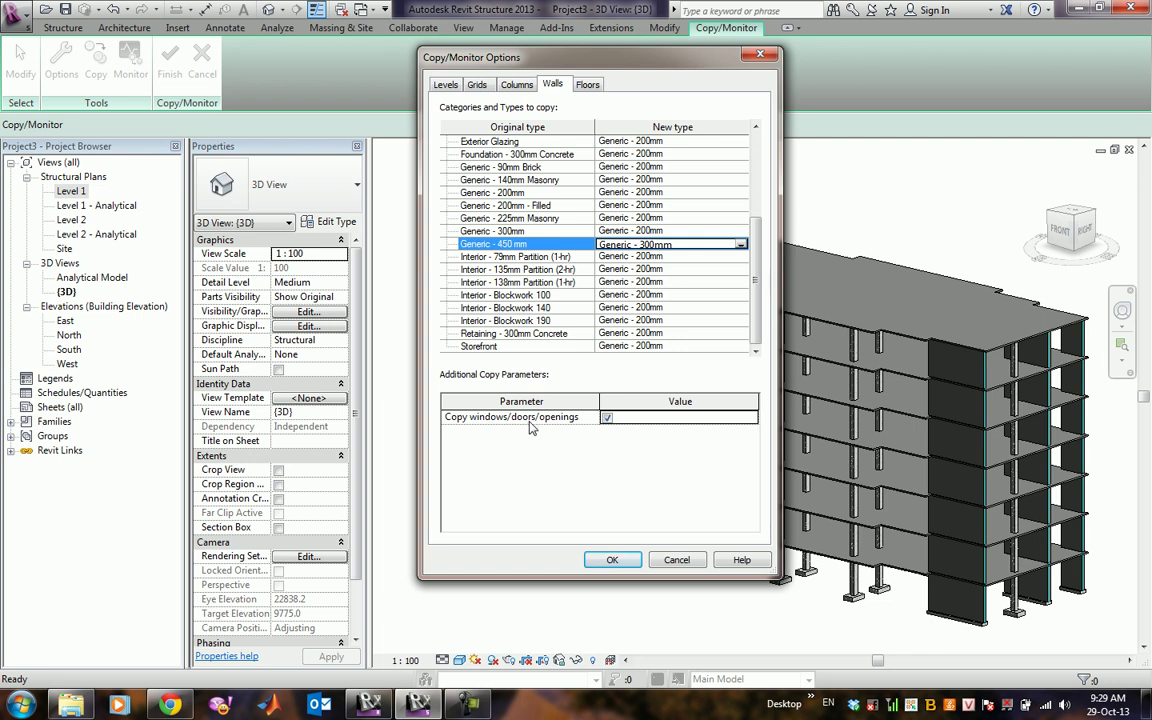
Map the Generic 150mm floor to Generic 300mm and confirm the copy/monitor options.
{"action": "left_click", "coordinate": [587, 84]}
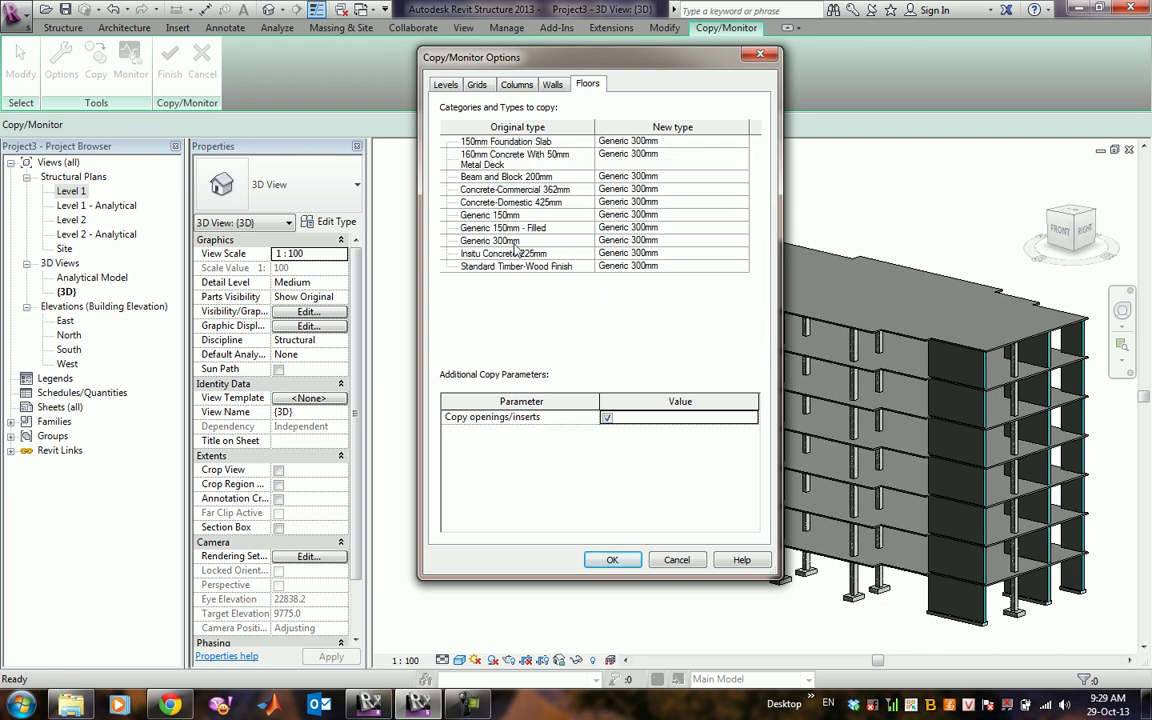
{"action": "left_click", "coordinate": [605, 215]}
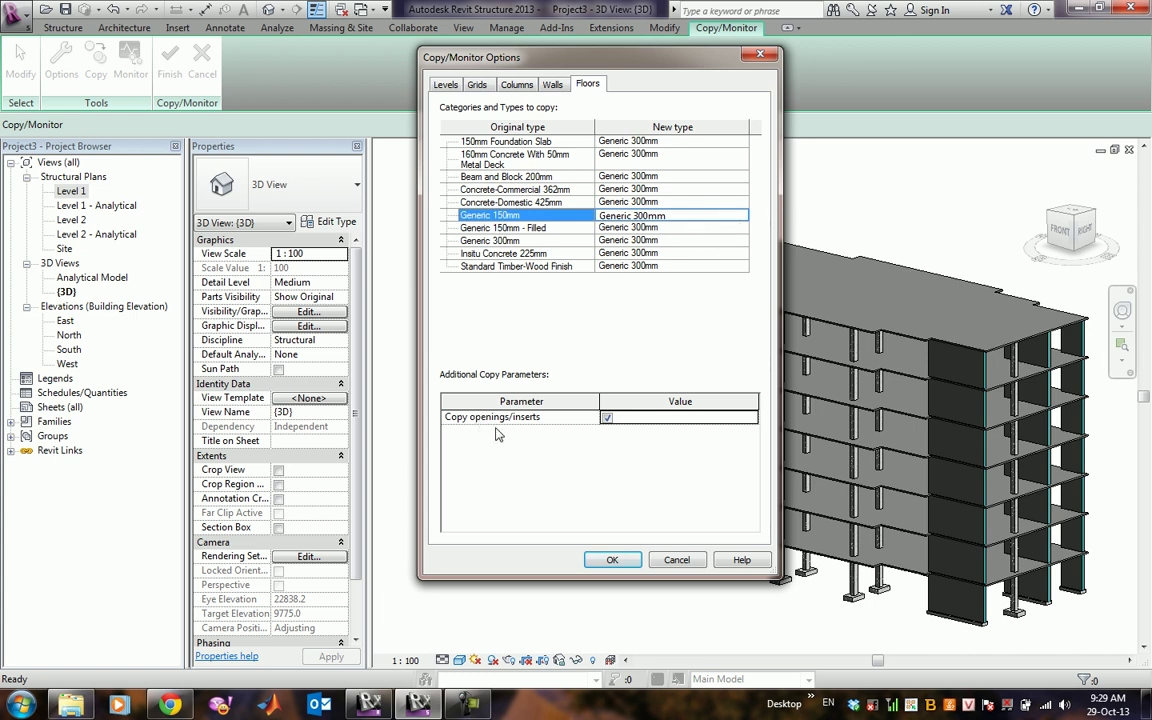
{"action": "left_click", "coordinate": [612, 559]}
{"action": "scroll", "coordinate": [567, 538], "scroll_direction": "down", "scroll_amount": 3}
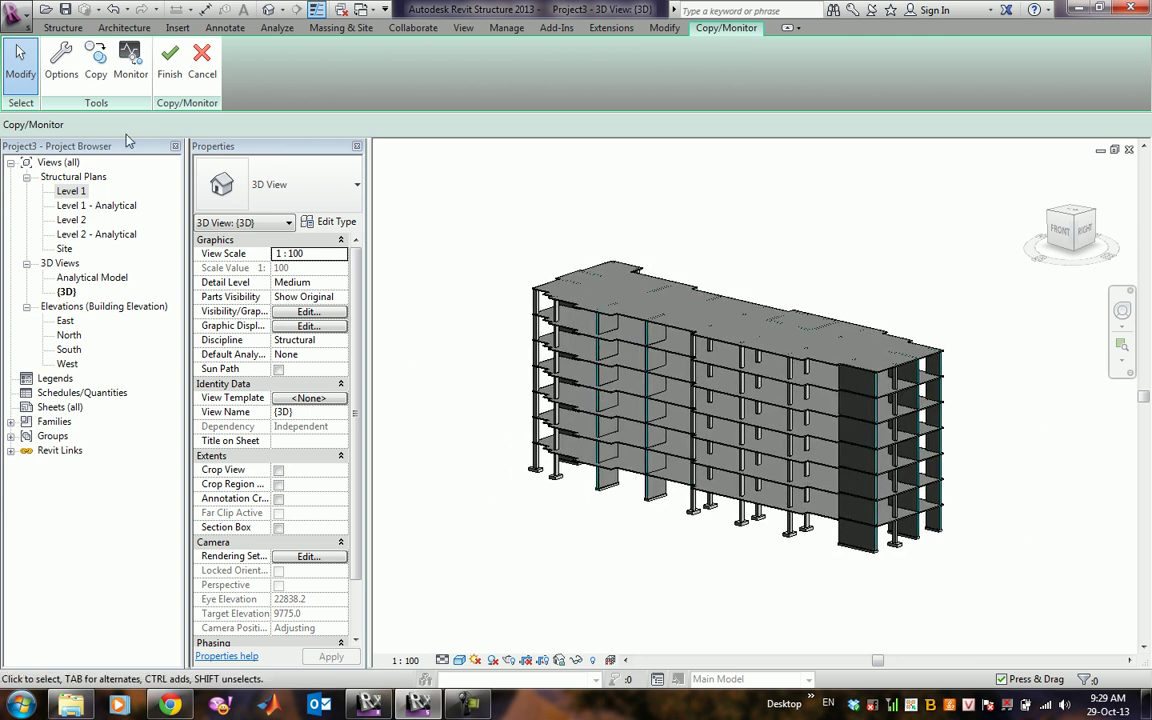
Window-select the whole linked building with Multiple on and copy it as monitored elements.
{"action": "left_click", "coordinate": [96, 62]}
{"action": "left_click", "coordinate": [108, 124]}
{"action": "left_click_drag", "start_coordinate": [697, 395], "coordinate": [458, 212]}
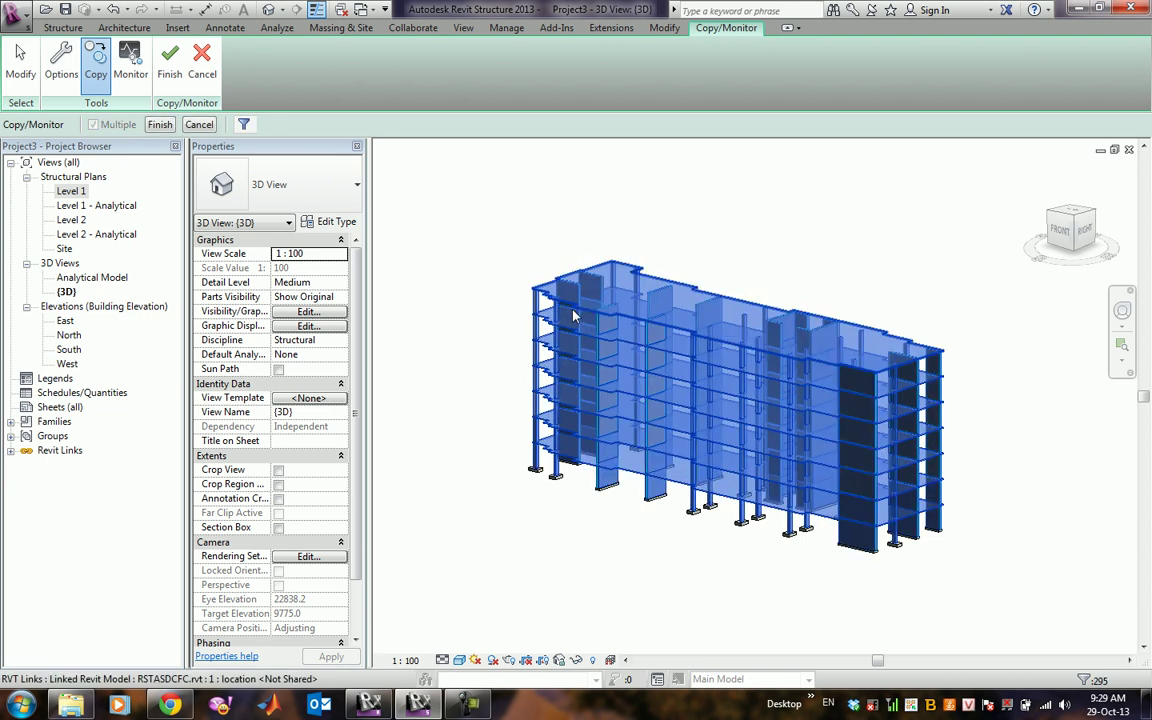
{"action": "left_click", "coordinate": [152, 123]}
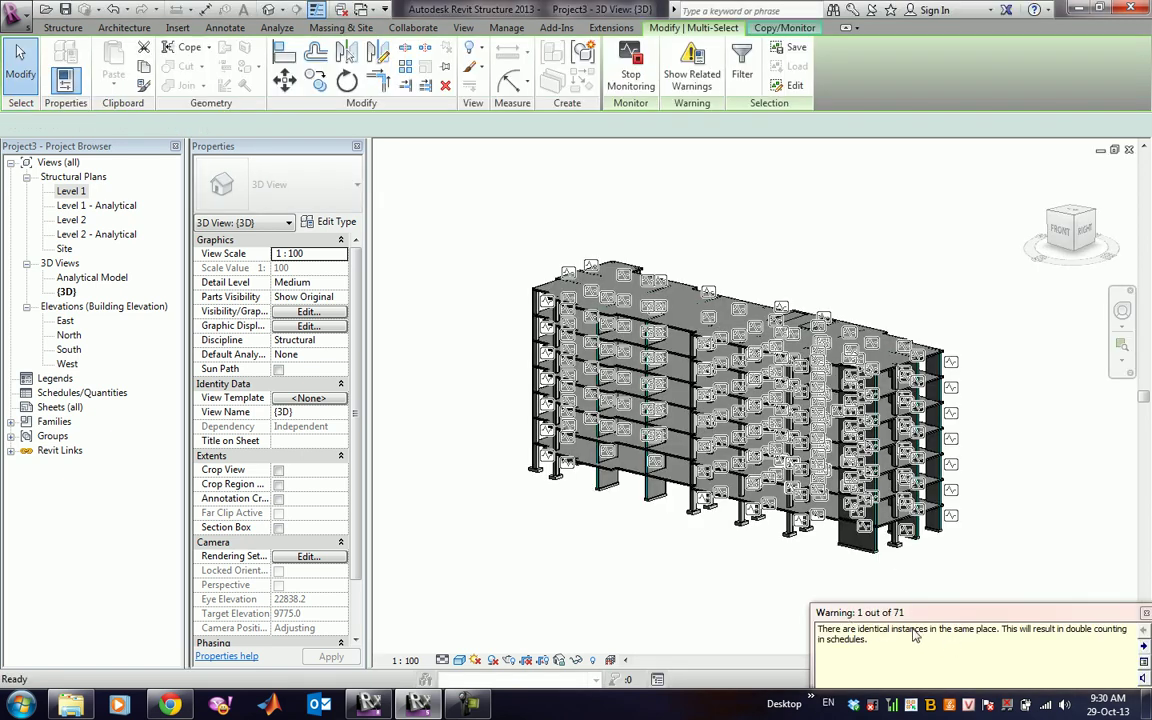
Open the South elevation and copy its linked elements, including levels, as monitored copies.
{"action": "double_click", "coordinate": [69, 350]}
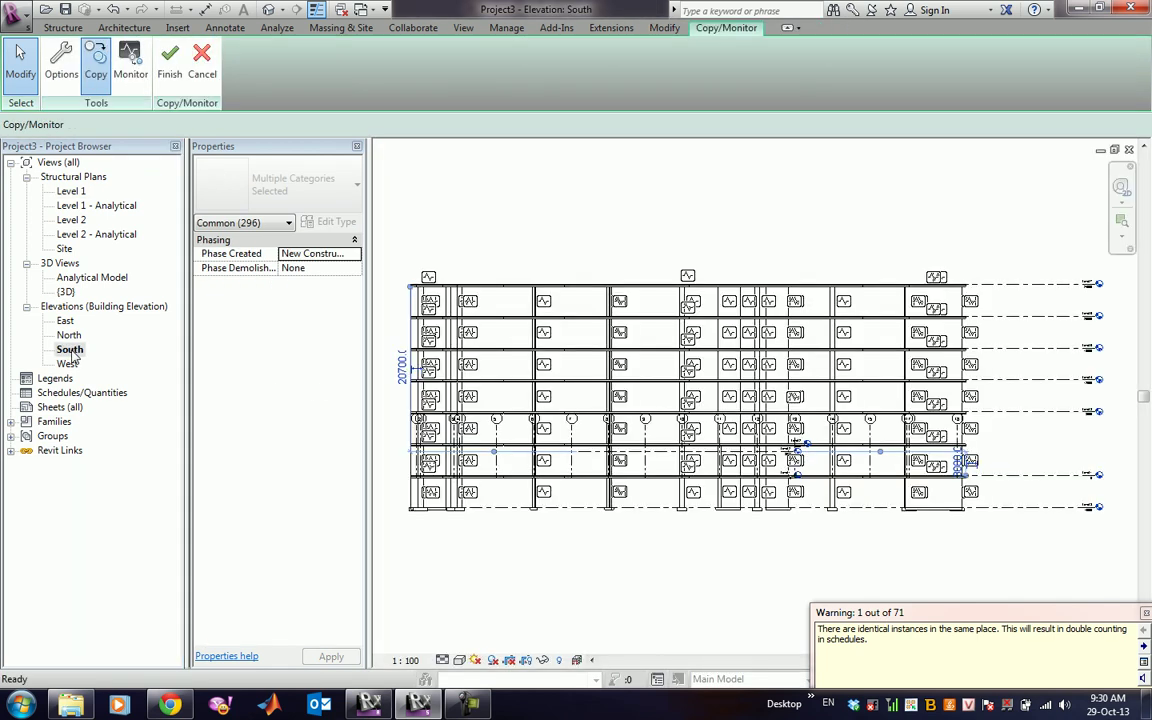
{"action": "middle_click_drag", "start_coordinate": [737, 438], "coordinate": [772, 412]}
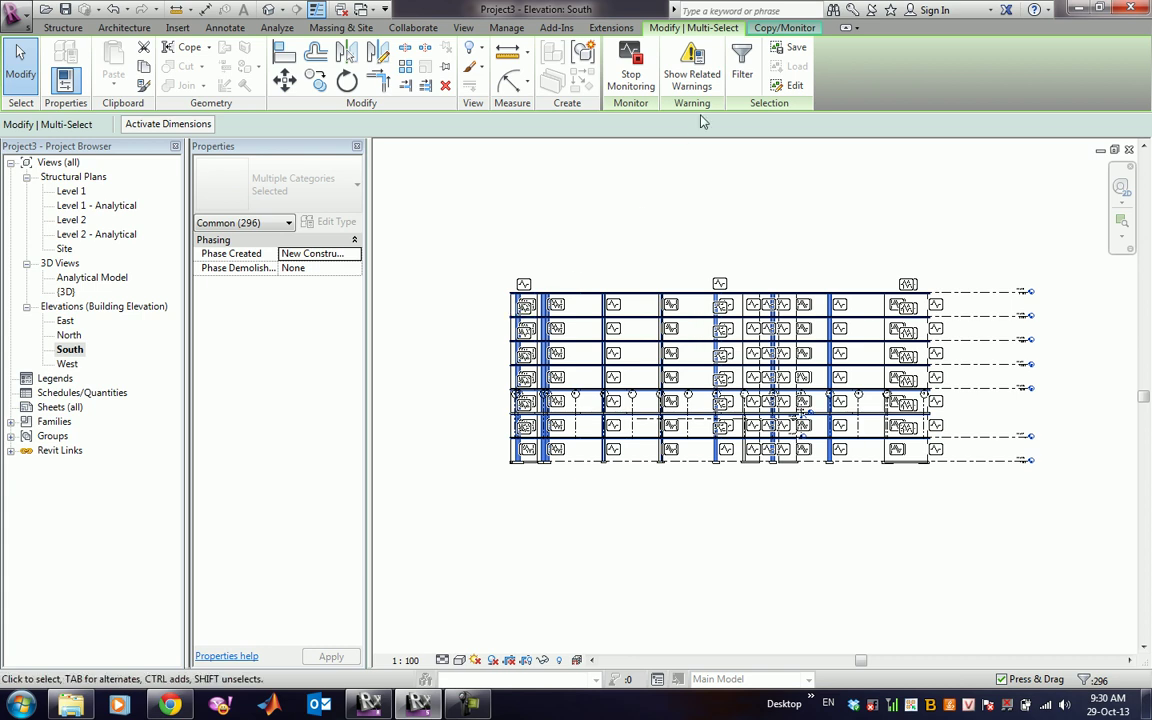
{"action": "left_click", "coordinate": [766, 30]}
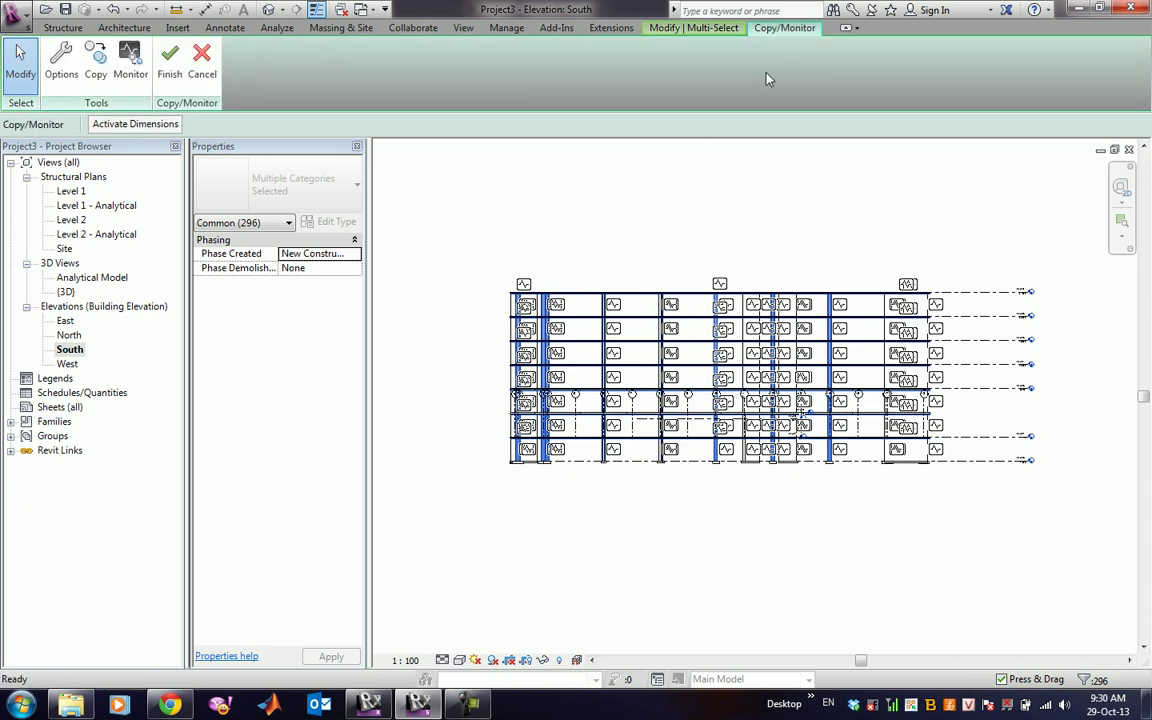
{"action": "left_click", "coordinate": [96, 62]}
{"action": "left_click", "coordinate": [93, 124]}
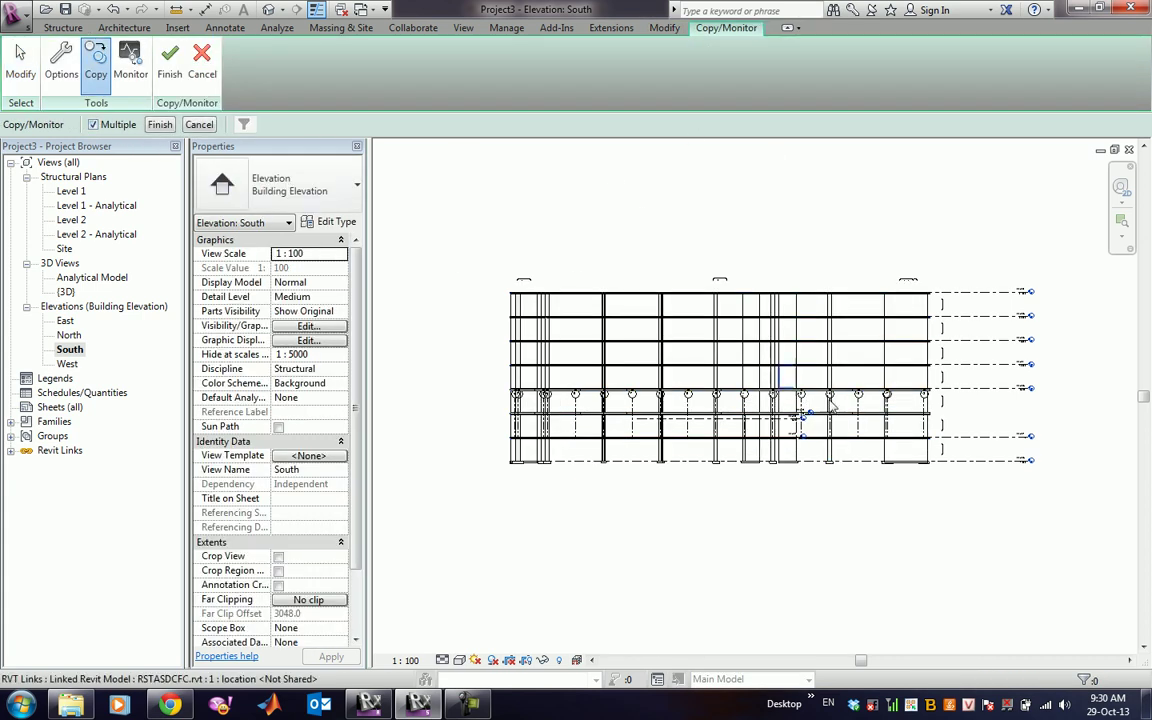
{"action": "left_click_drag", "start_coordinate": [1067, 432], "coordinate": [465, 226]}
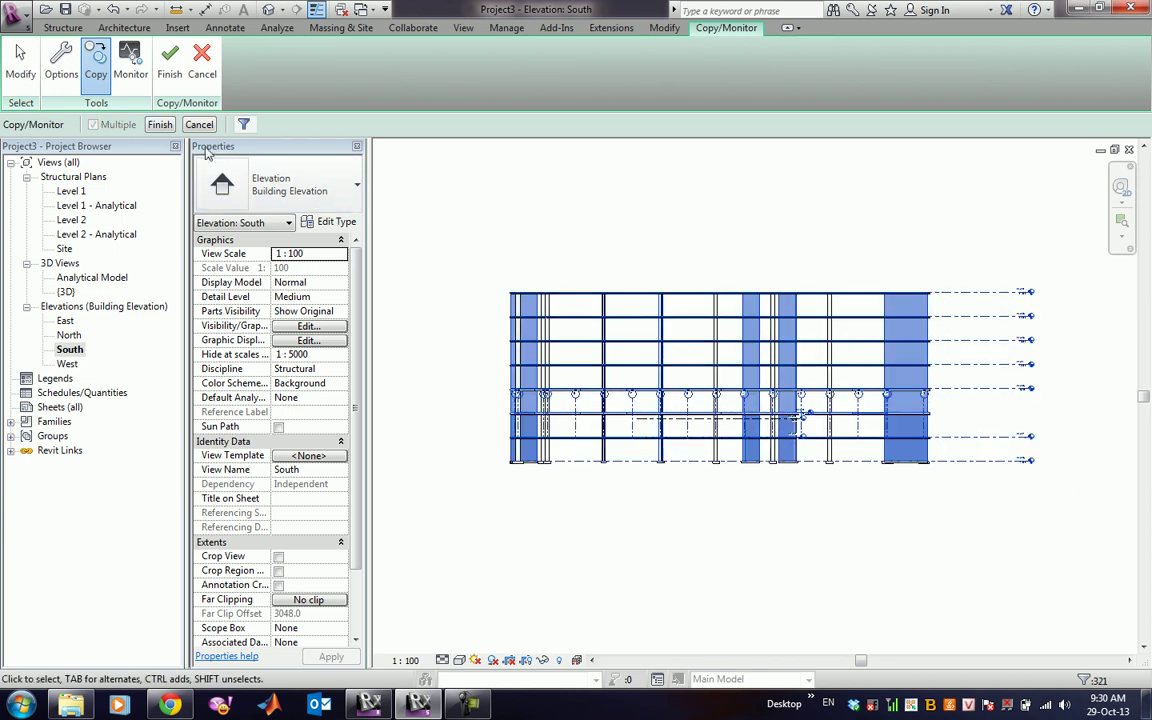
{"action": "left_click", "coordinate": [160, 124]}
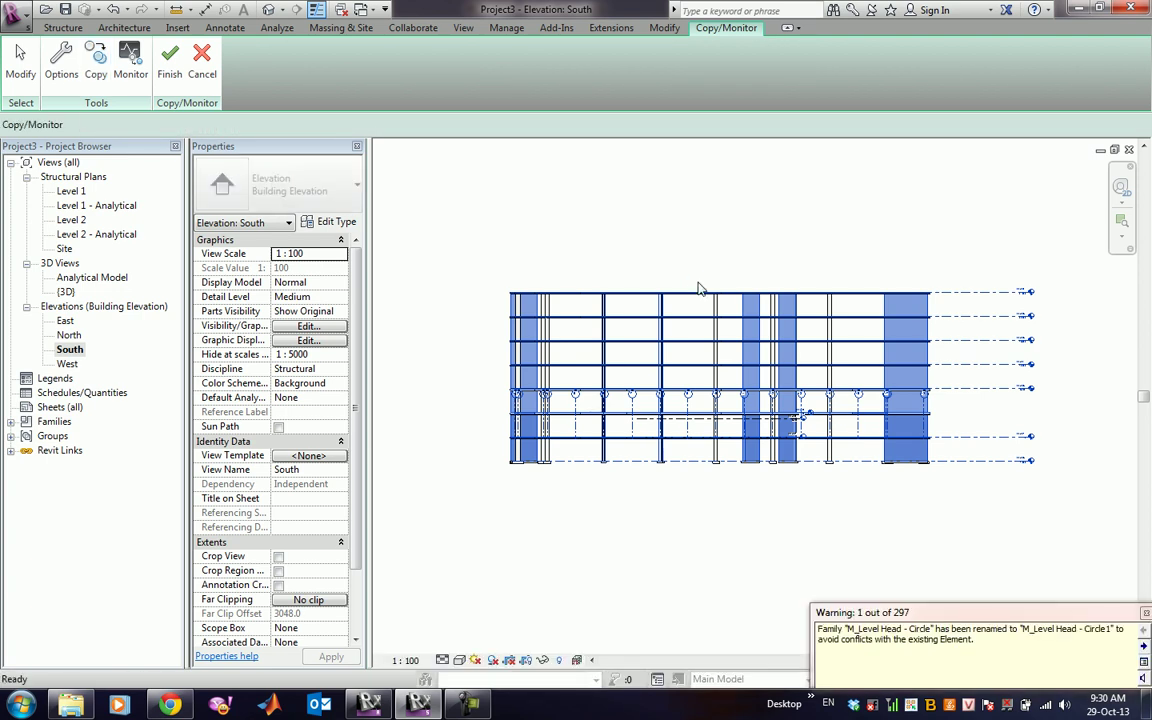
{"action": "left_click", "coordinate": [700, 288]}
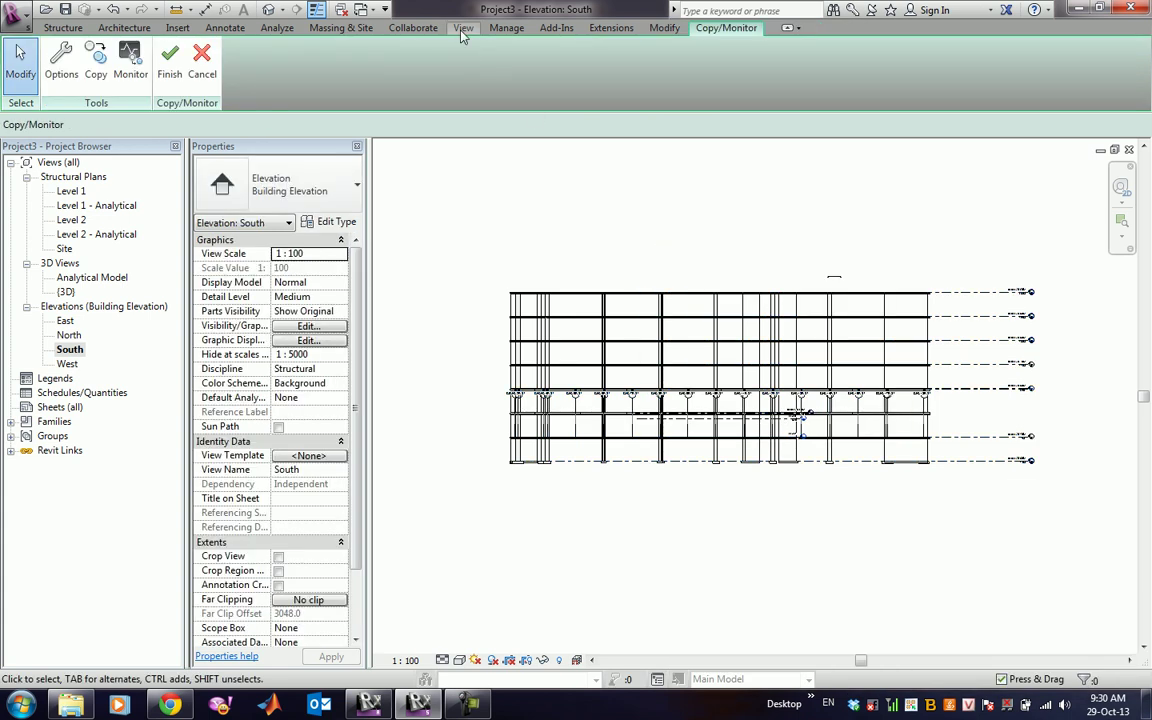
Finish Copy/Monitor and open the Default 3D View.
{"action": "left_click", "coordinate": [170, 68]}
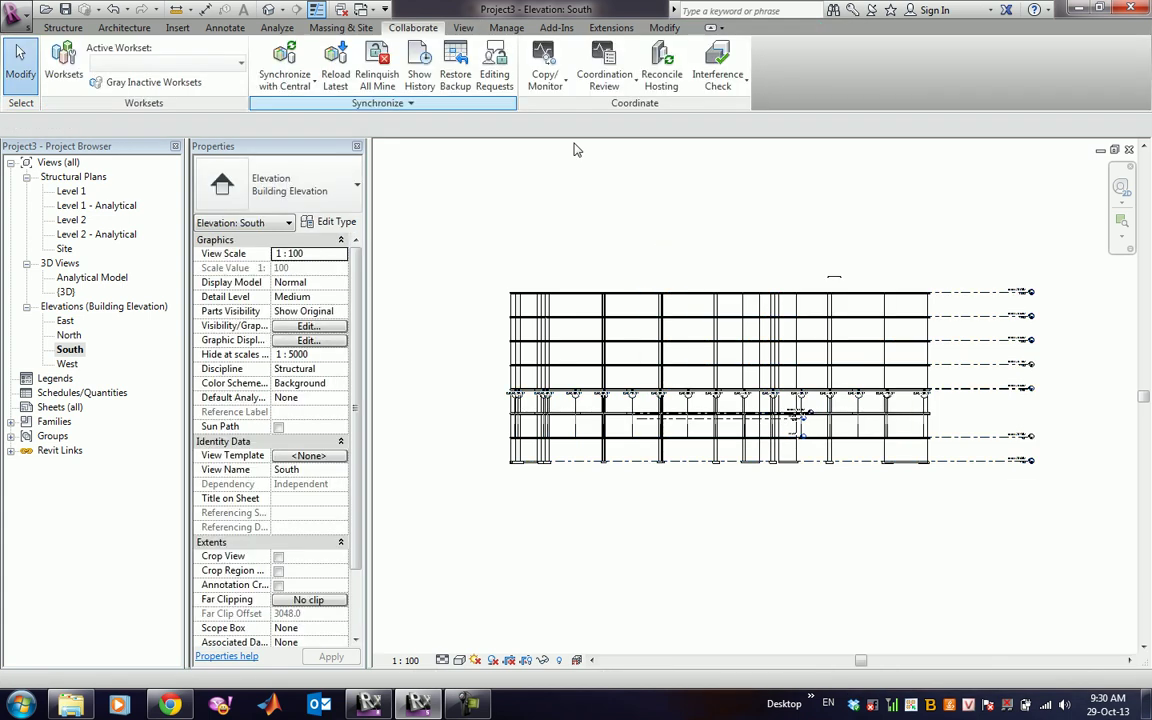
{"action": "left_click", "coordinate": [463, 27]}
{"action": "left_click", "coordinate": [452, 88]}
{"action": "left_click", "coordinate": [465, 111]}
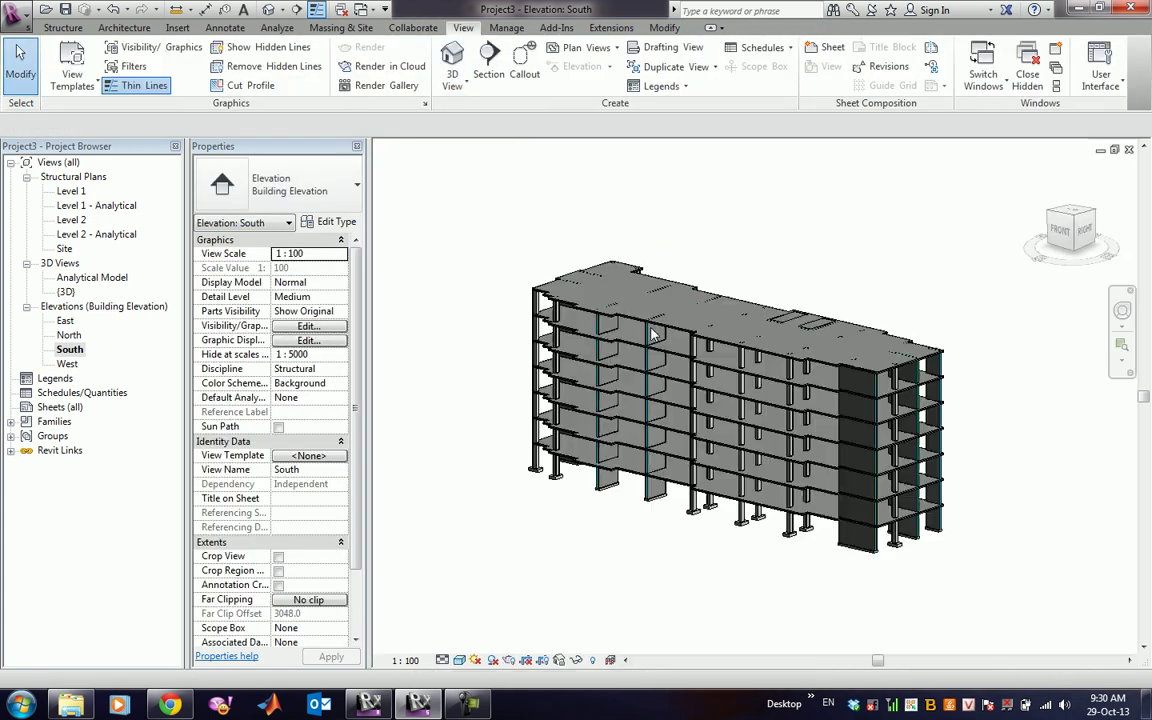
Hide the linked RSTASDCFC.rvt model in the 3D view's Visibility/Graphics Revit Links settings.
{"action": "scroll", "coordinate": [565, 302], "scroll_direction": "up", "scroll_amount": 4}
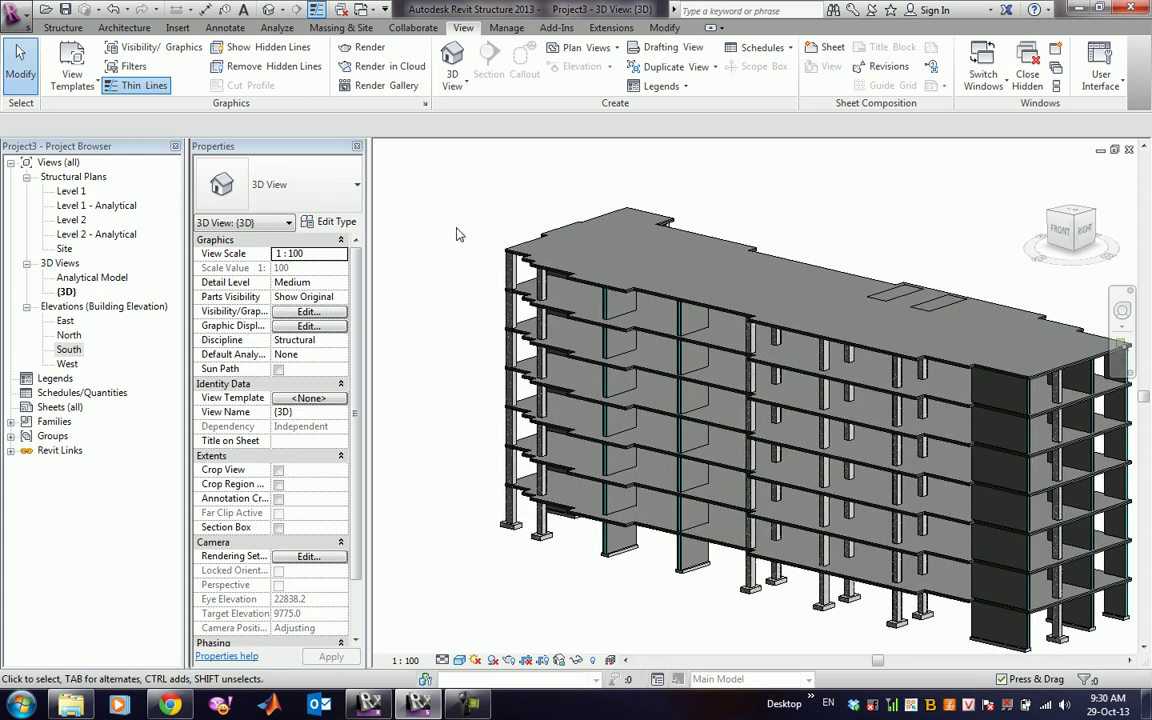
{"action": "left_click", "coordinate": [308, 311]}
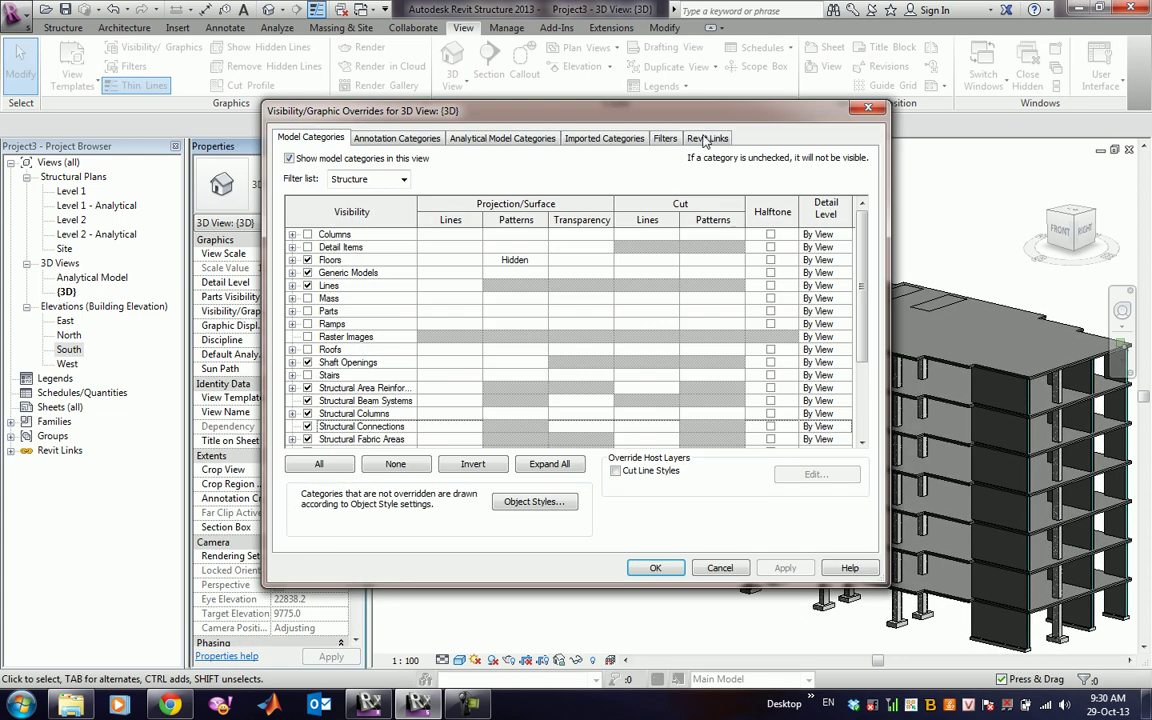
{"action": "left_click", "coordinate": [705, 140]}
{"action": "left_click", "coordinate": [306, 208]}
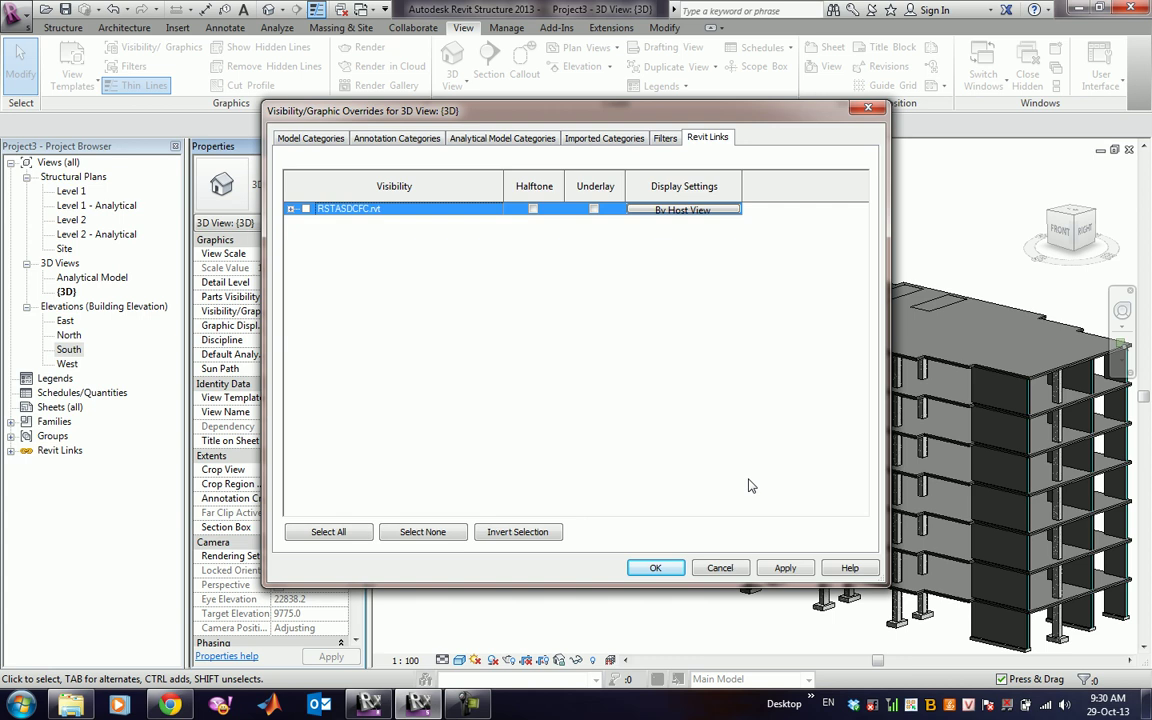
{"action": "left_click", "coordinate": [785, 568]}
{"action": "left_click", "coordinate": [655, 568]}
Orbit and zoom the 3D view to inspect the copied structure from a front-right angle.
{"action": "mouse_move", "coordinate": [607, 455]}
{"action": "middle_mouse_down", "text": "shift"}
{"action": "mouse_move", "coordinate": [951, 358]}
{"action": "mouse_move", "coordinate": [803, 387]}
{"action": "middle_mouse_up", "text": "shift"}
{"action": "scroll", "coordinate": [803, 387], "scroll_direction": "up", "scroll_amount": 3}
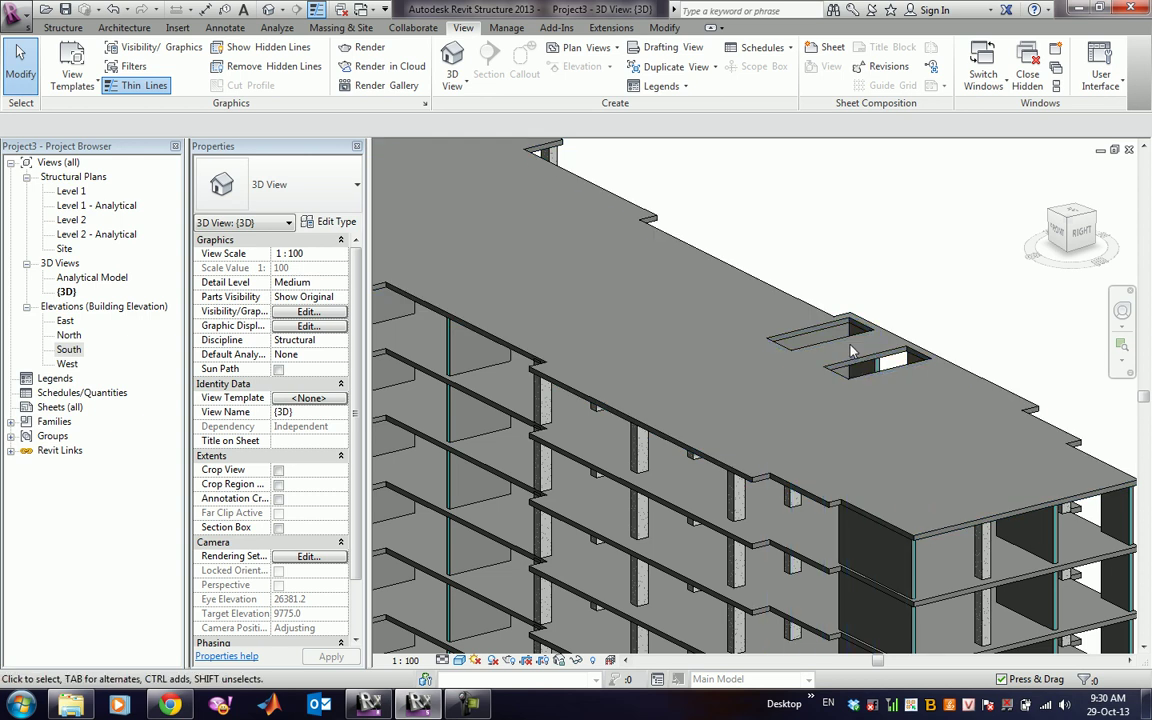
{"action": "scroll", "coordinate": [851, 350], "scroll_direction": "down", "scroll_amount": 3}
{"action": "scroll", "coordinate": [755, 375], "scroll_direction": "up", "scroll_amount": 3}
{"action": "mouse_move", "coordinate": [755, 375]}
{"action": "middle_mouse_down", "text": "shift"}
{"action": "mouse_move", "coordinate": [831, 383]}
{"action": "mouse_move", "coordinate": [901, 251]}
{"action": "mouse_move", "coordinate": [844, 377]}
{"action": "mouse_move", "coordinate": [803, 390]}
{"action": "middle_mouse_up", "text": "shift"}
{"action": "scroll", "coordinate": [831, 383], "scroll_direction": "down", "scroll_amount": 3}
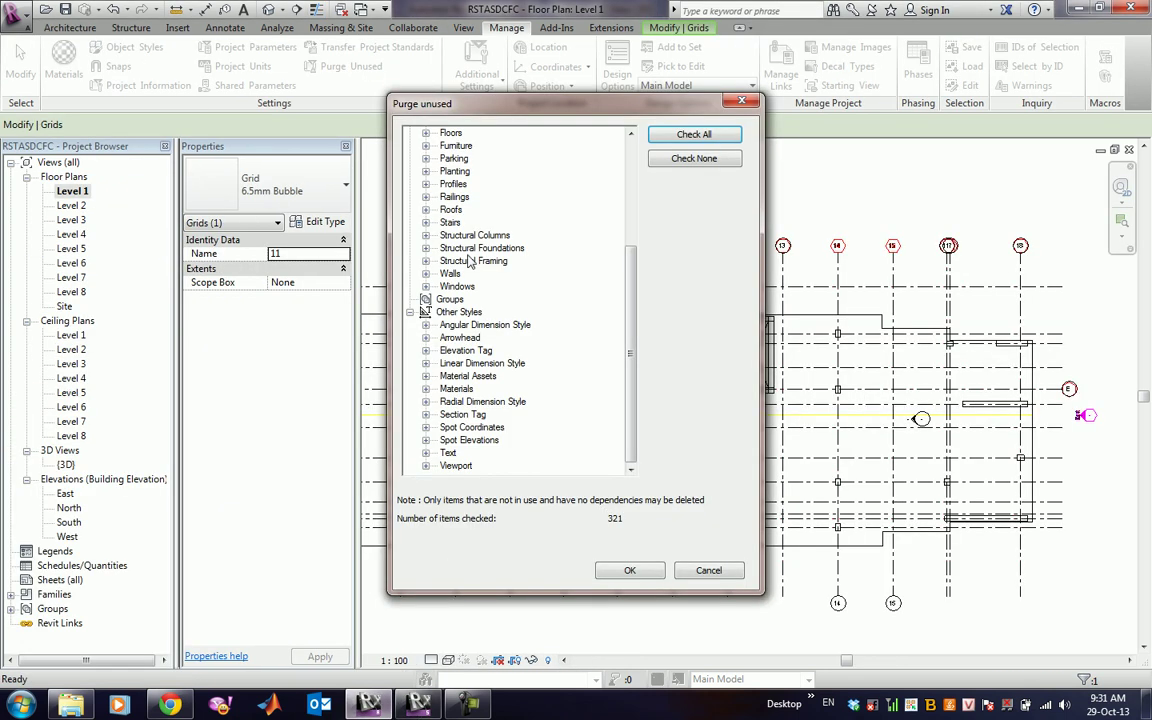
{"action": "left_click", "coordinate": [630, 570]}
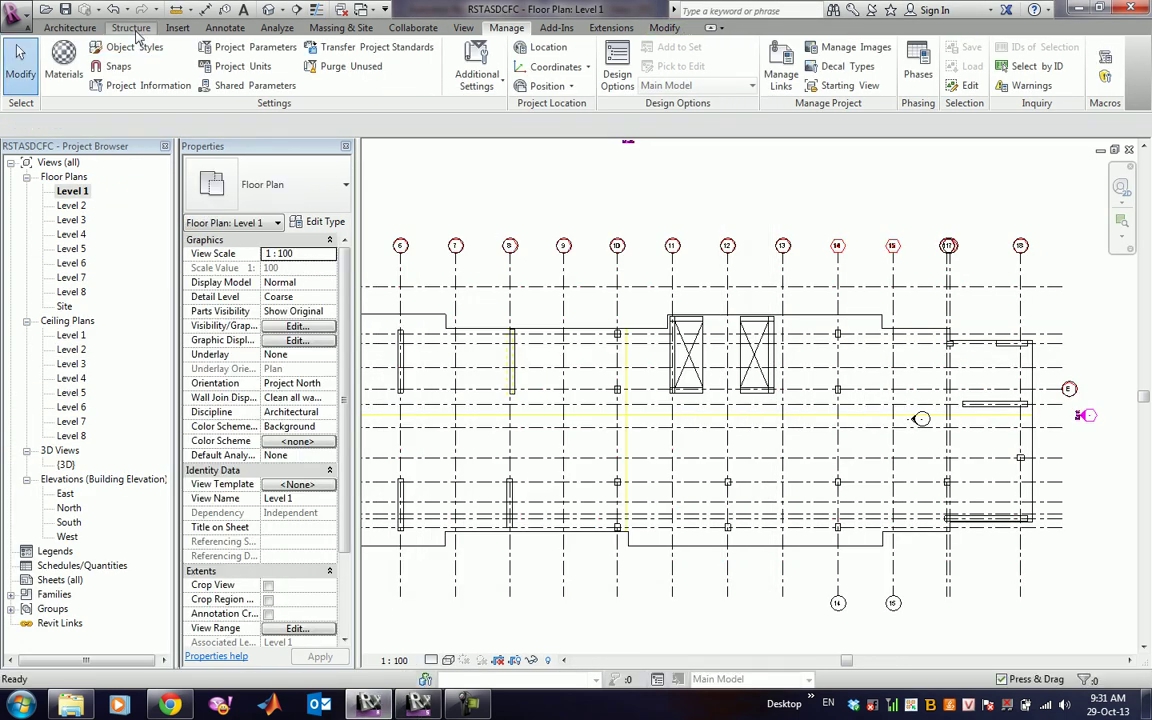
{"action": "left_click", "coordinate": [133, 29]}
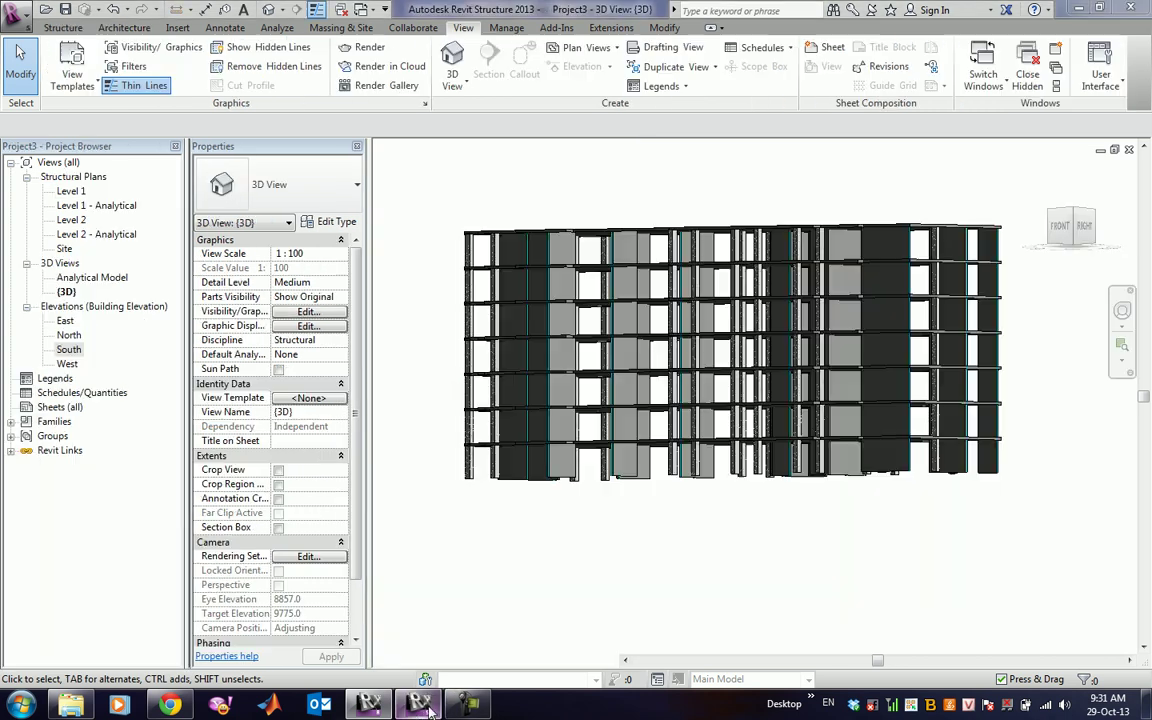
Load the M_Pile Cap-1 Pile family from Structural Foundations for the Isolated foundation tool.
{"action": "scroll", "coordinate": [669, 515], "scroll_direction": "up", "scroll_amount": 1}
{"action": "middle_click_drag", "start_coordinate": [694, 563], "coordinate": [660, 560], "text": "shift"}
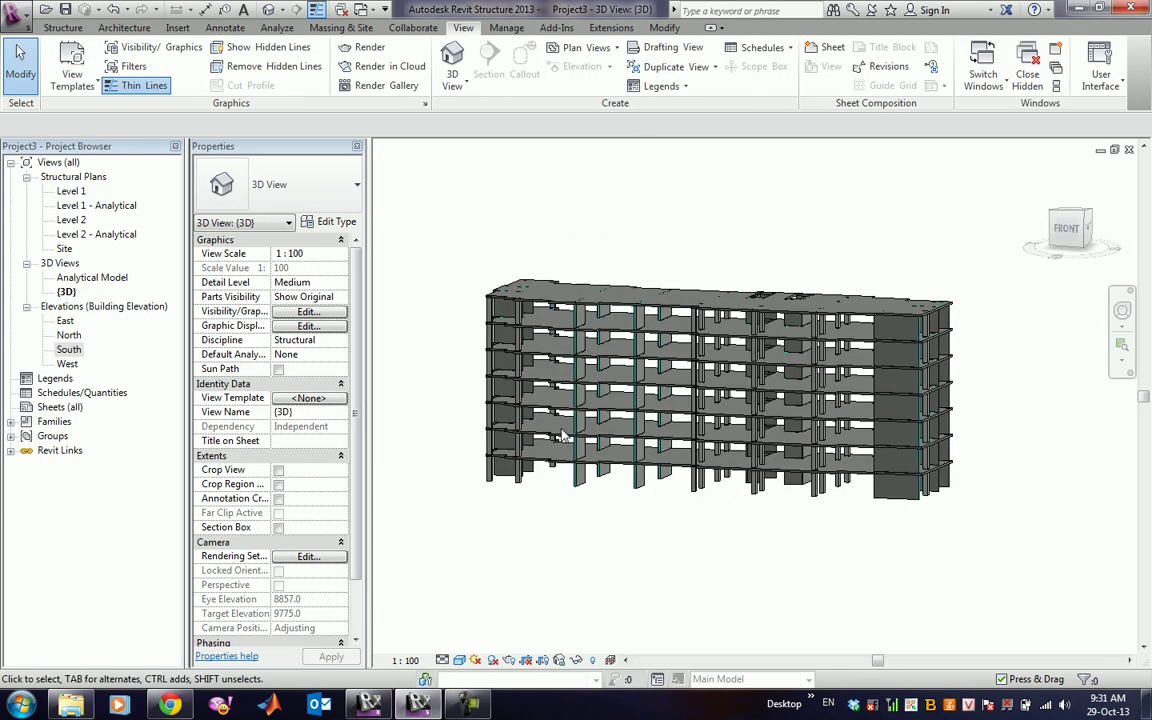
{"action": "left_click", "coordinate": [62, 28]}
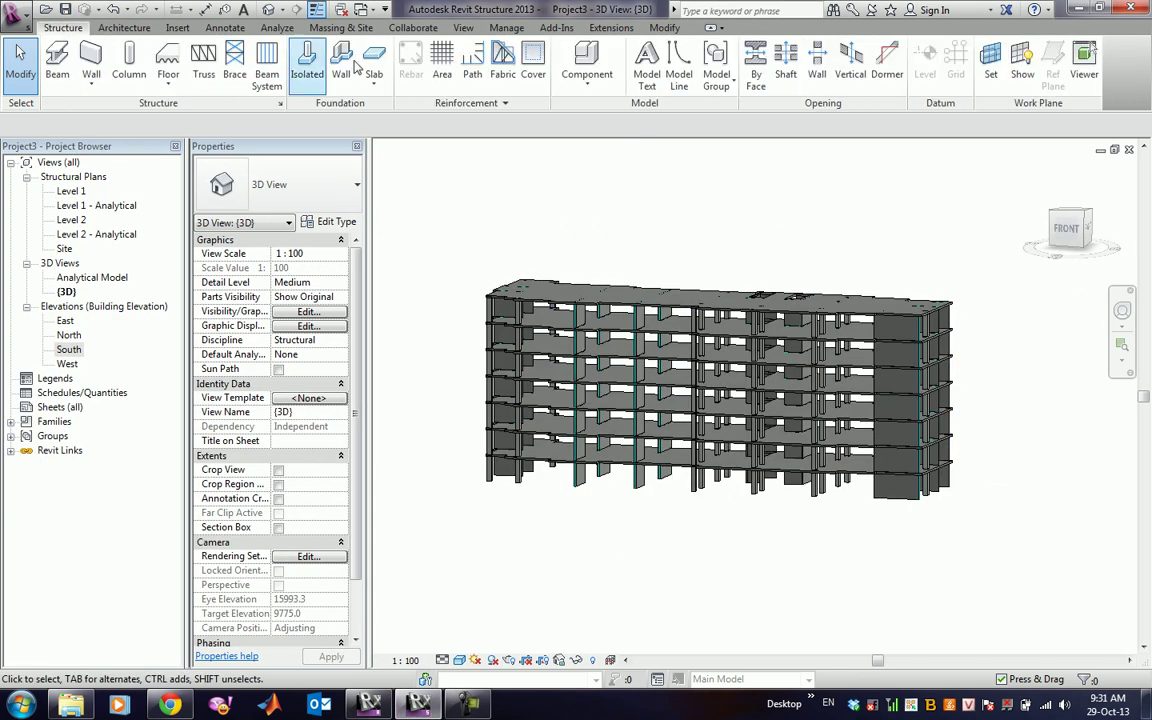
{"action": "left_click", "coordinate": [307, 60]}
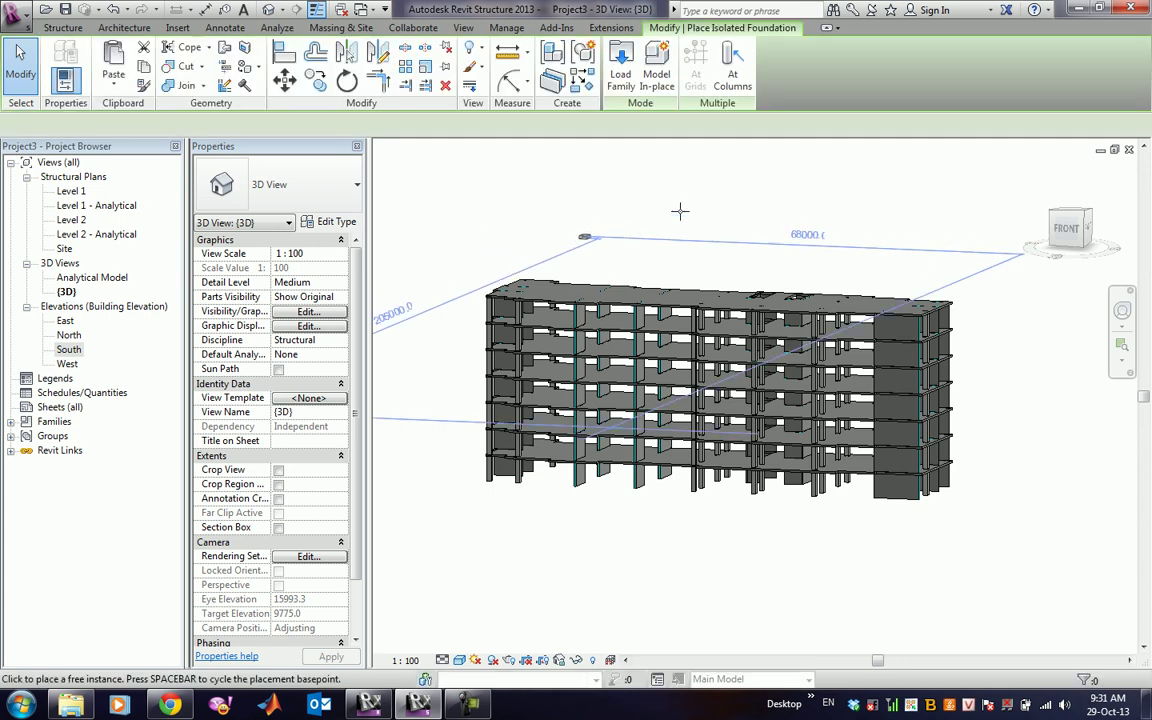
{"action": "left_click", "coordinate": [620, 65]}
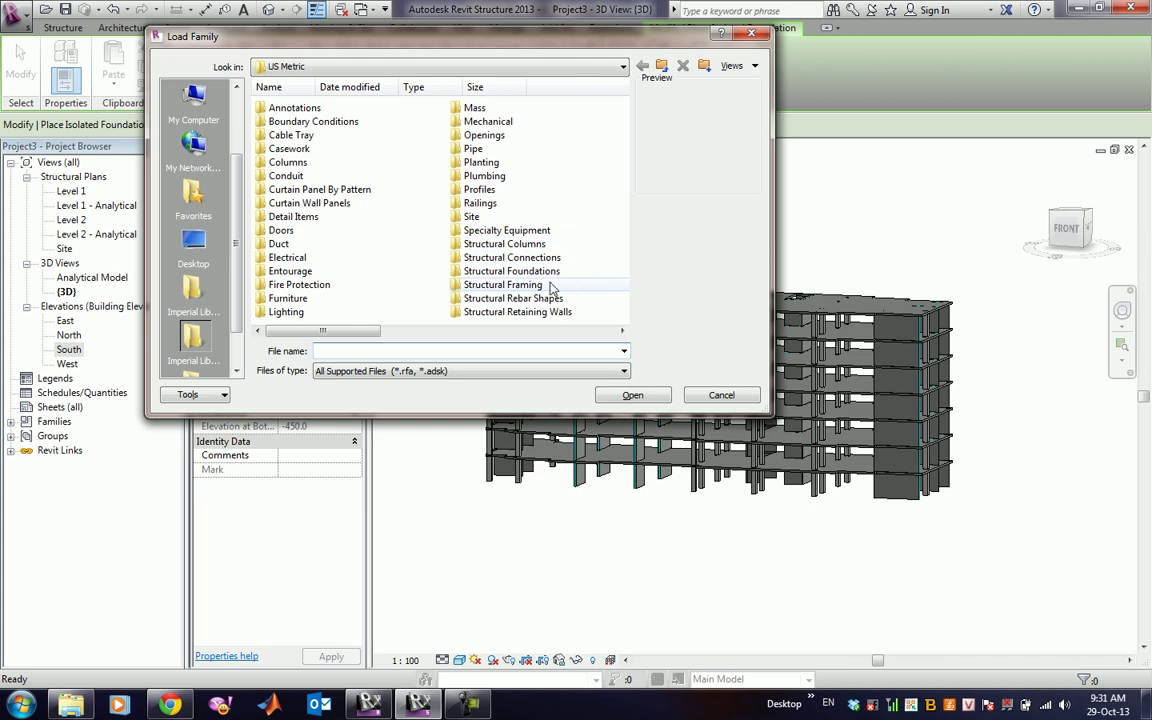
{"action": "double_click", "coordinate": [510, 271]}
{"action": "left_click", "coordinate": [338, 122]}
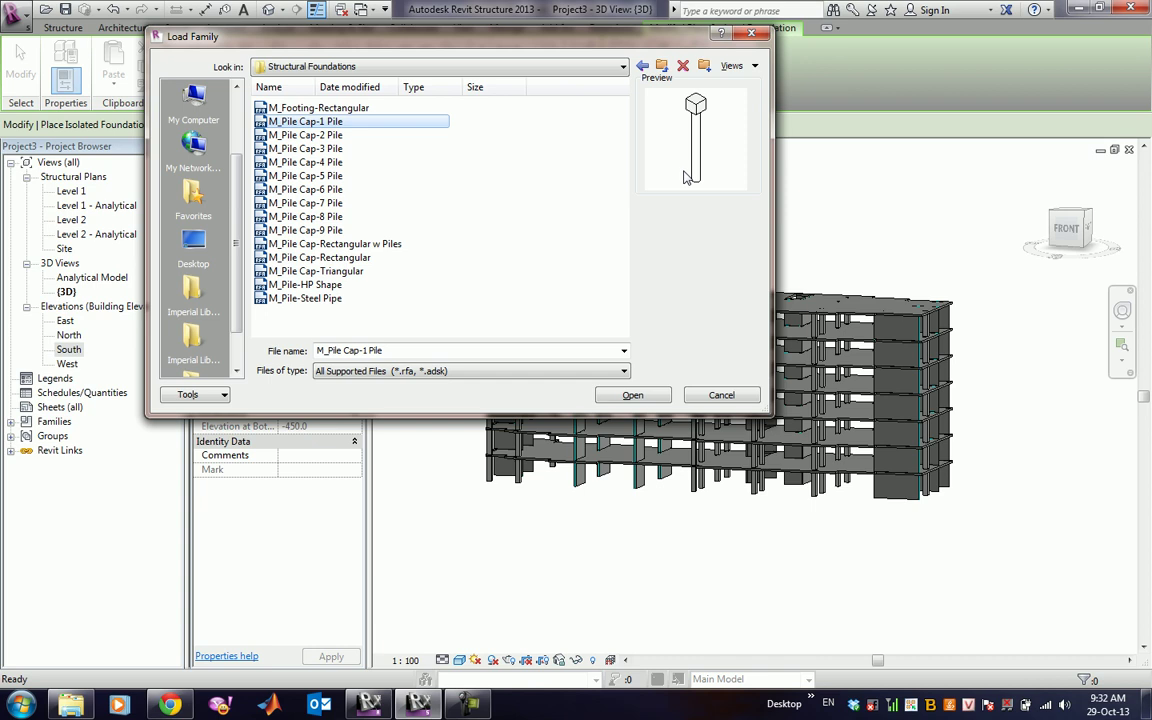
{"action": "left_click", "coordinate": [300, 135]}
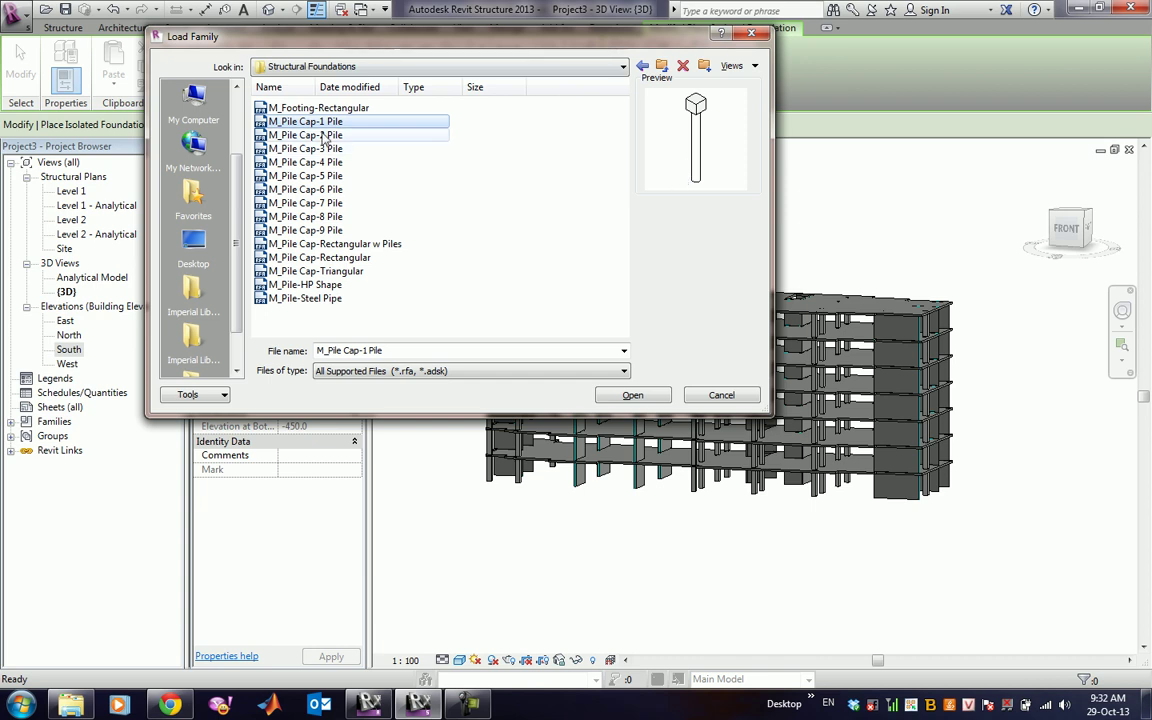
{"action": "left_click", "coordinate": [320, 148]}
{"action": "left_click", "coordinate": [335, 122]}
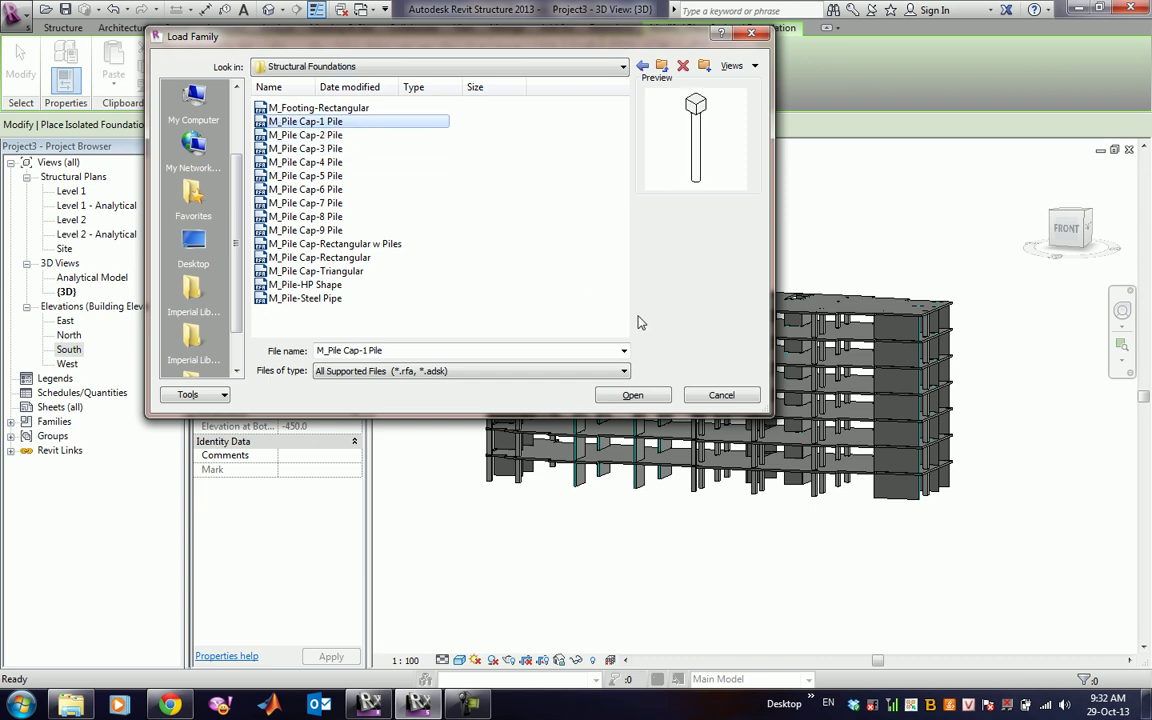
{"action": "left_click", "coordinate": [630, 395]}
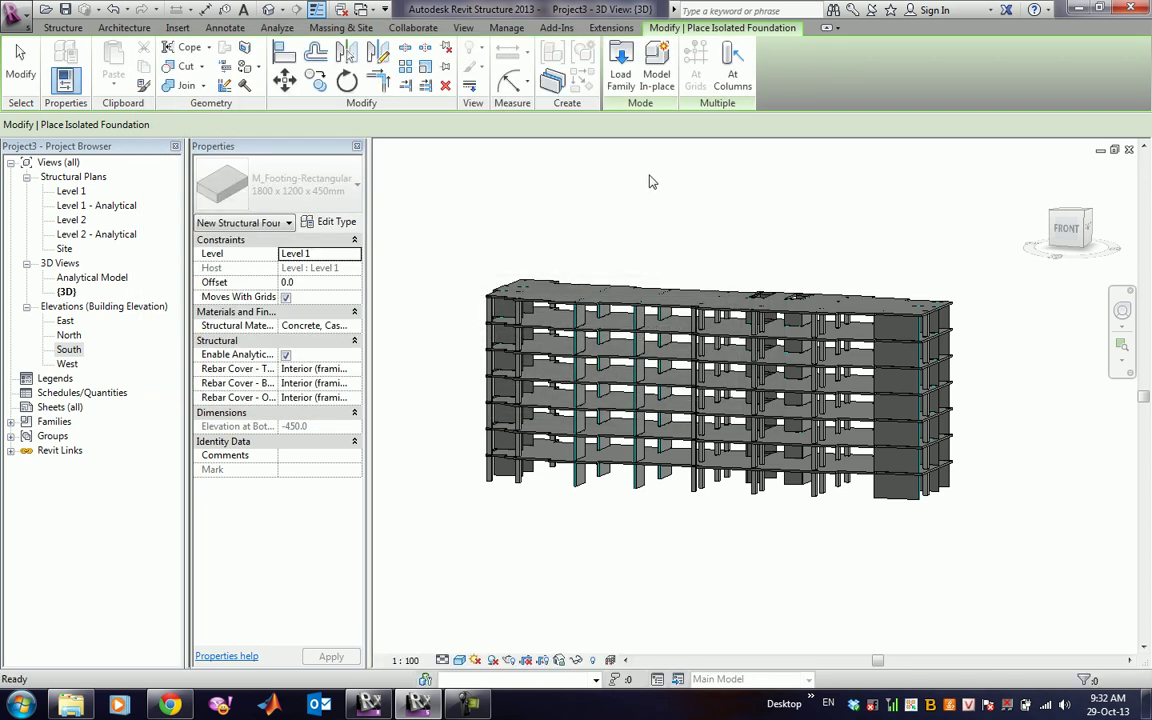
Place pile caps under the selected ground-floor columns, hosted on CFCLevel 1.
{"action": "mouse_move", "coordinate": [810, 432]}
{"action": "middle_mouse_down", "text": "shift"}
{"action": "mouse_move", "coordinate": [760, 435]}
{"action": "mouse_move", "coordinate": [766, 417]}
{"action": "middle_mouse_up", "text": "shift"}
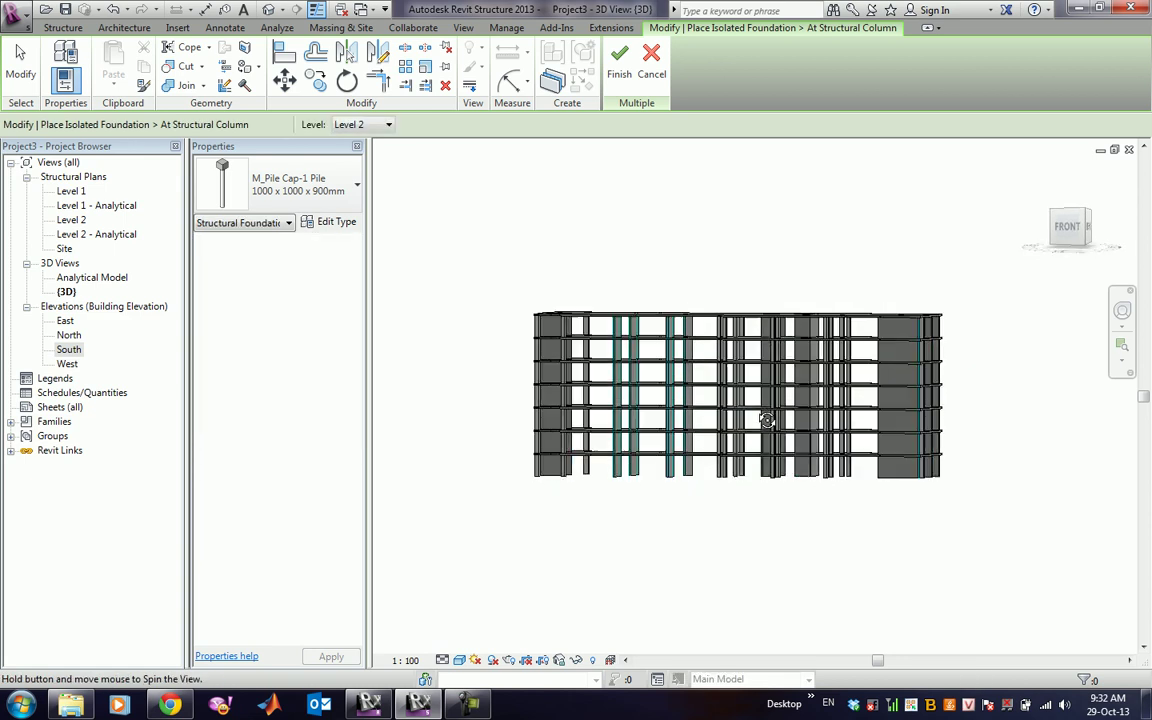
{"action": "left_click_drag", "start_coordinate": [1053, 541], "coordinate": [532, 470]}
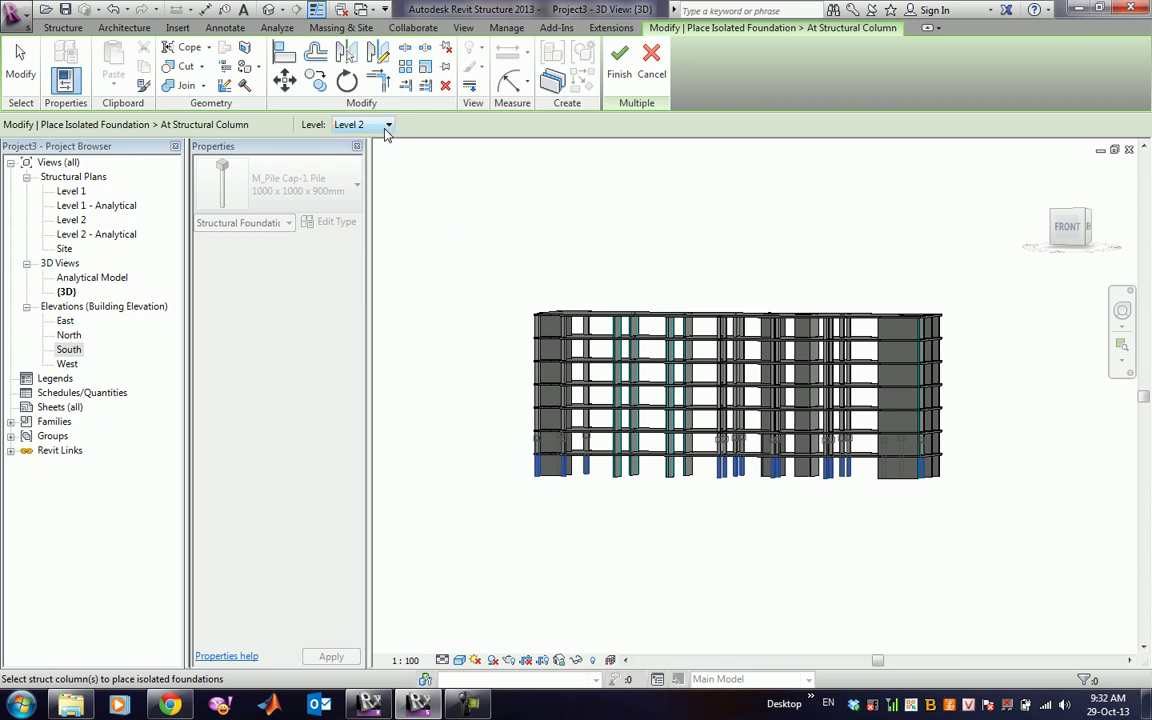
{"action": "left_click", "coordinate": [386, 129]}
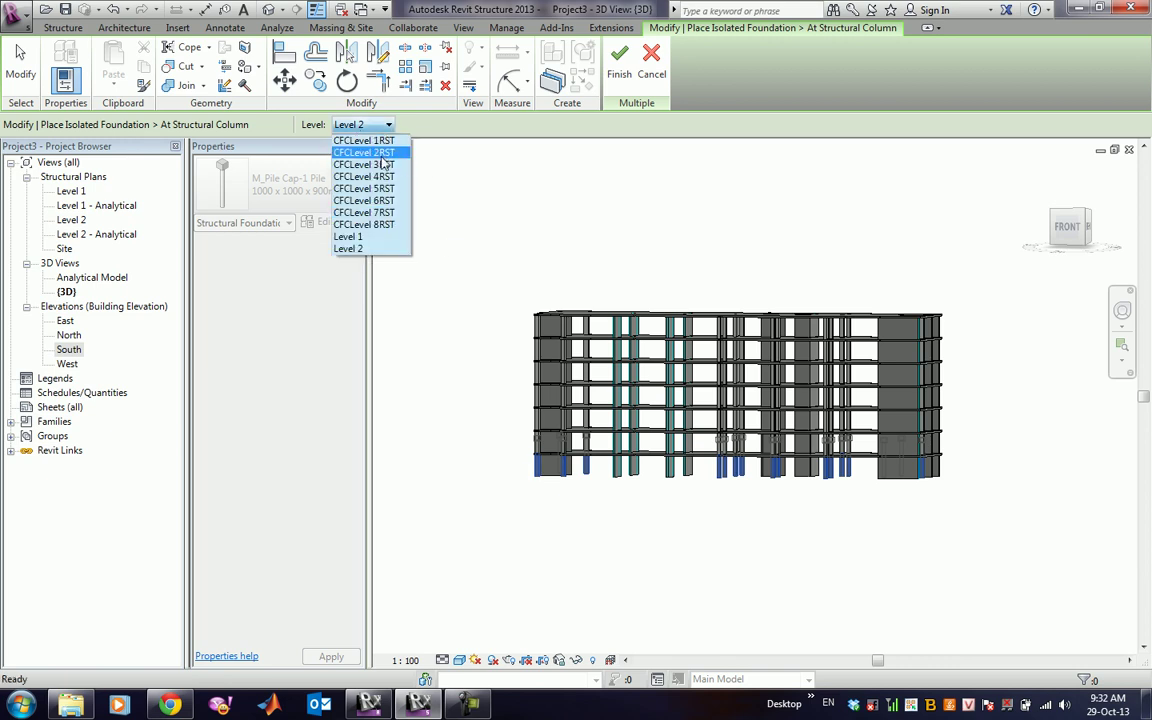
{"action": "left_click", "coordinate": [345, 140]}
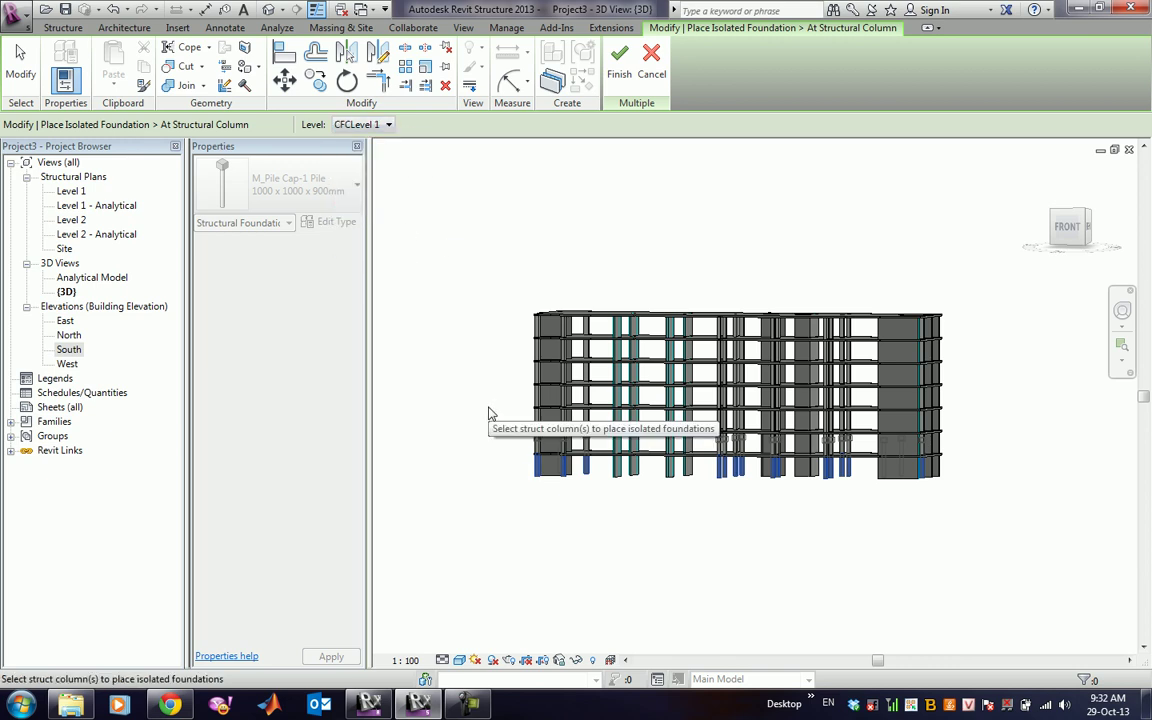
{"action": "left_click", "coordinate": [616, 80]}
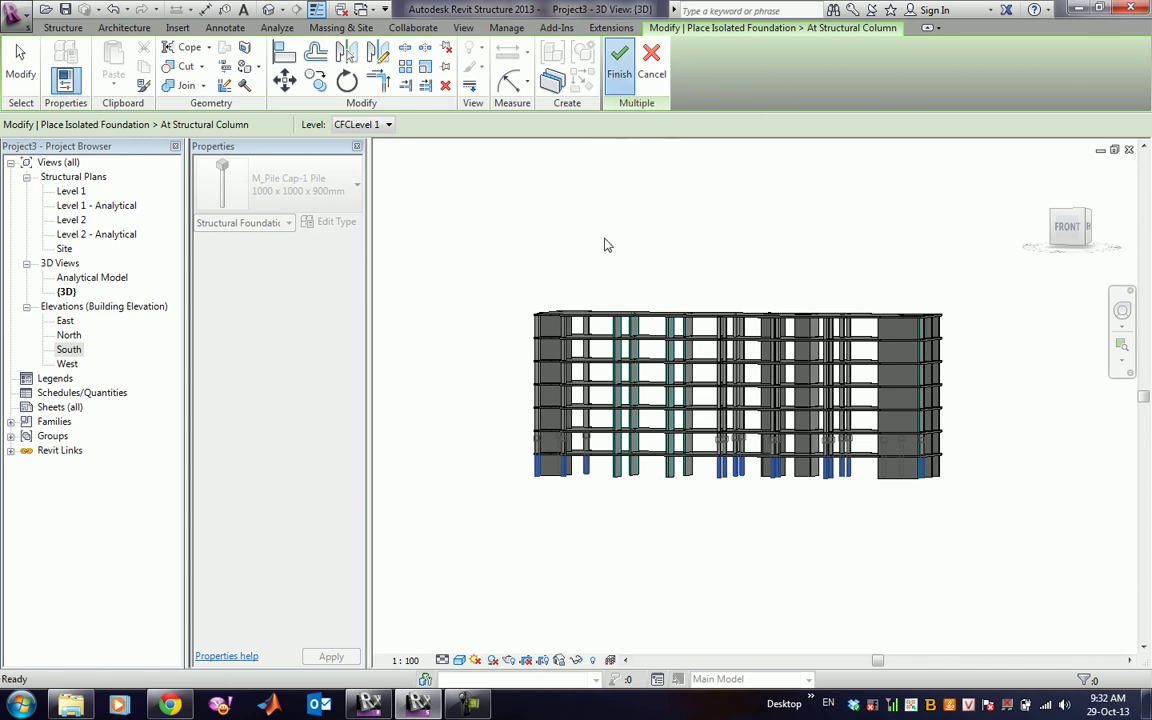
Cancel out of the Isolated Foundation tool.
{"action": "right_click", "coordinate": [484, 284]}
{"action": "left_click", "coordinate": [484, 284]}
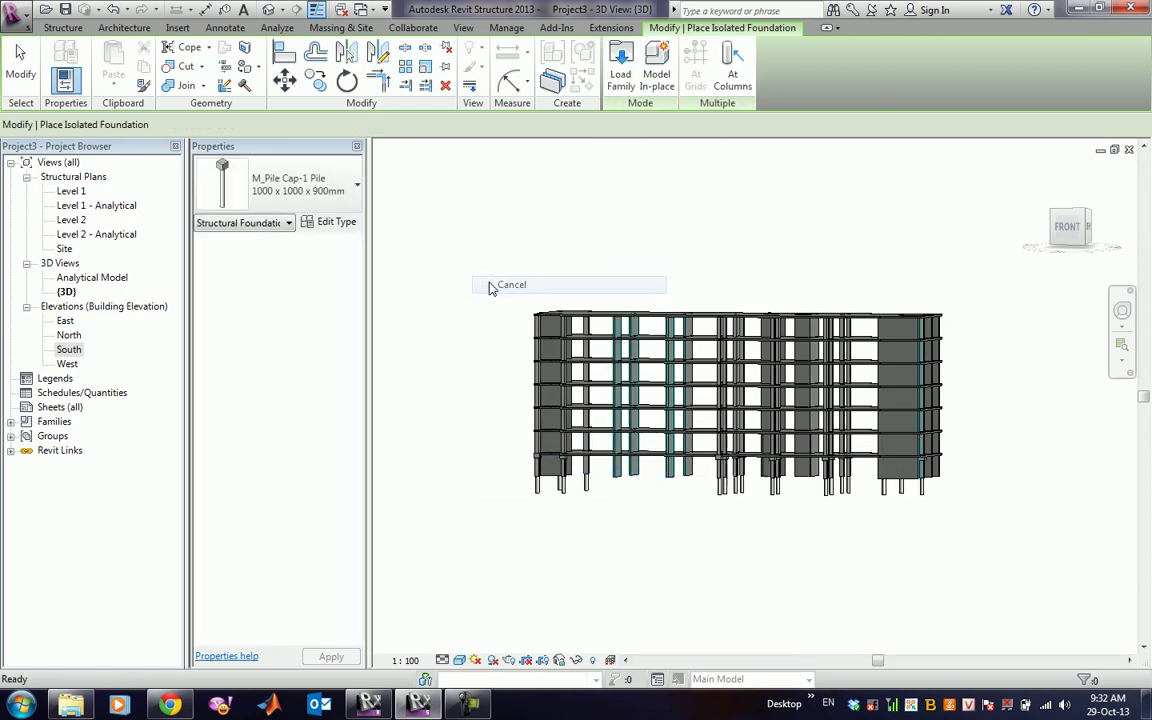
{"action": "right_click", "coordinate": [494, 285]}
{"action": "left_click", "coordinate": [508, 291]}
{"action": "mouse_move", "coordinate": [517, 391]}
{"action": "middle_mouse_down", "text": "shift"}
{"action": "mouse_move", "coordinate": [613, 428]}
{"action": "mouse_move", "coordinate": [560, 453]}
{"action": "middle_mouse_up", "text": "shift"}
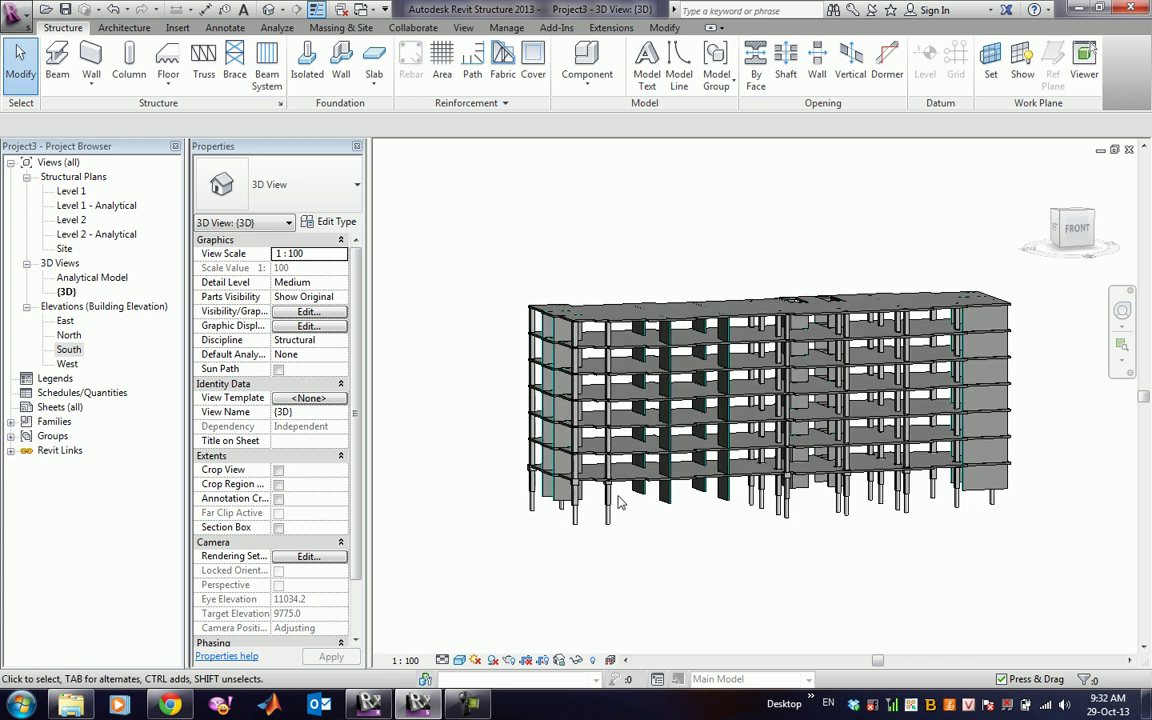
Select every M_Pile Cap-1 pile cap in the project and host them on Level 1.
{"action": "scroll", "coordinate": [560, 453], "scroll_direction": "up", "scroll_amount": 3}
{"action": "scroll", "coordinate": [512, 485], "scroll_direction": "up", "scroll_amount": 2}
{"action": "left_click", "coordinate": [658, 487]}
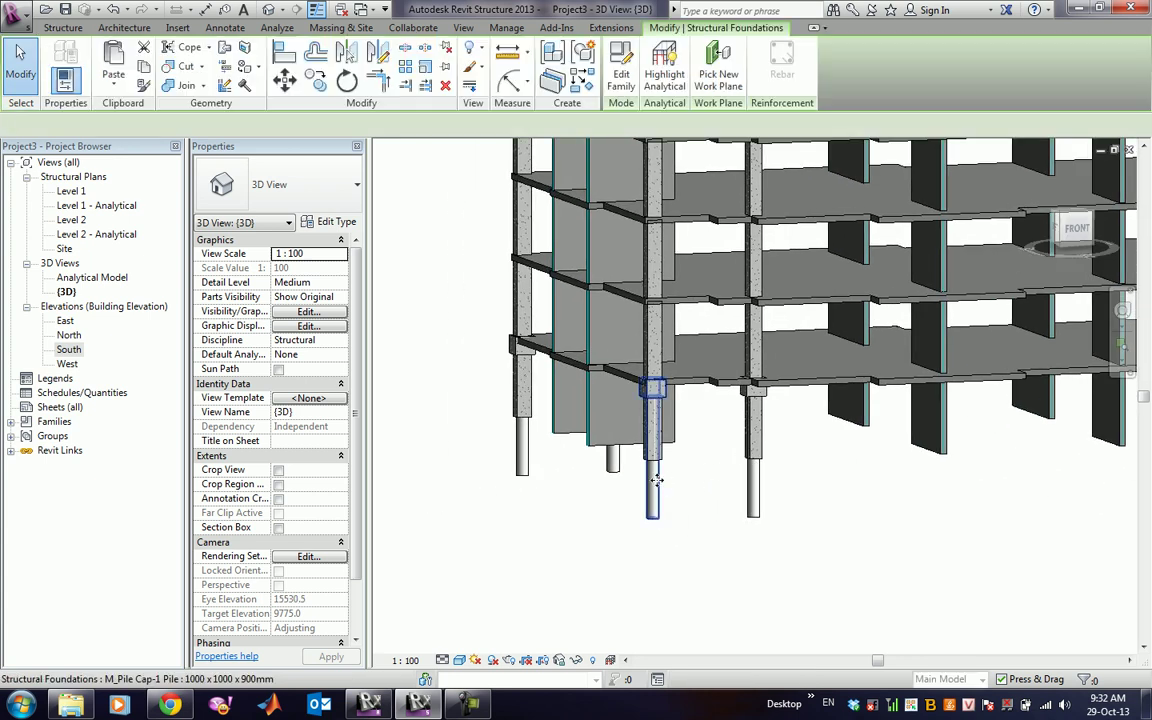
{"action": "right_click", "coordinate": [658, 482]}
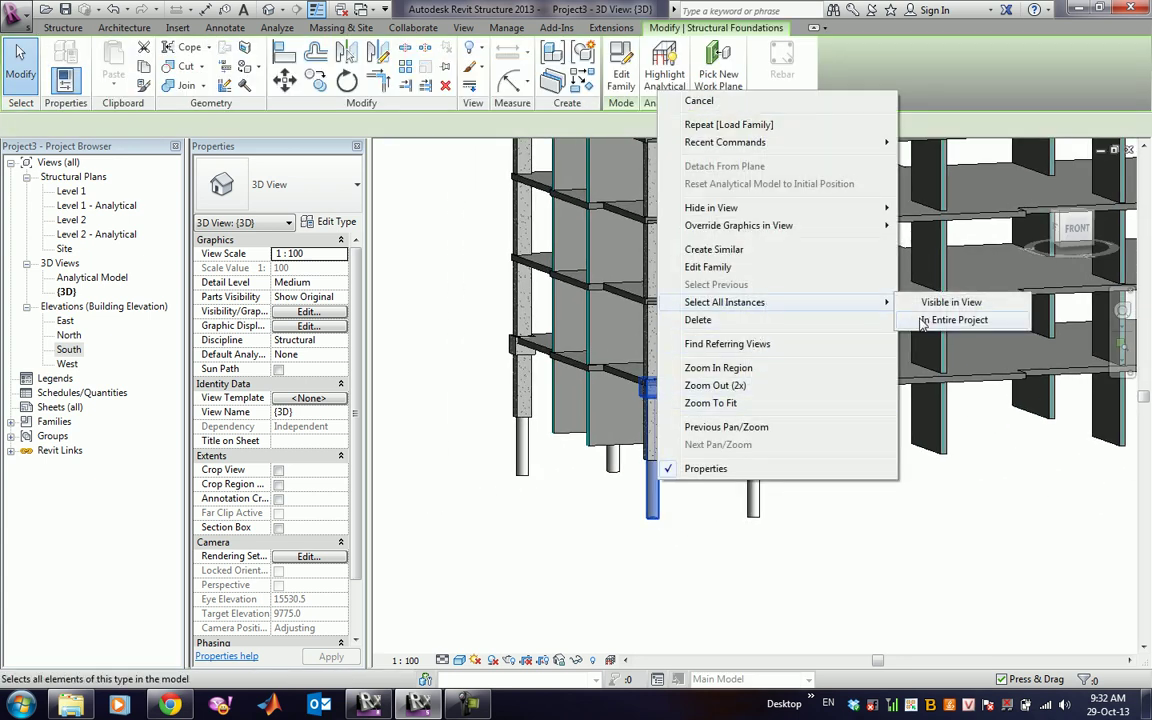
{"action": "left_click", "coordinate": [945, 320]}
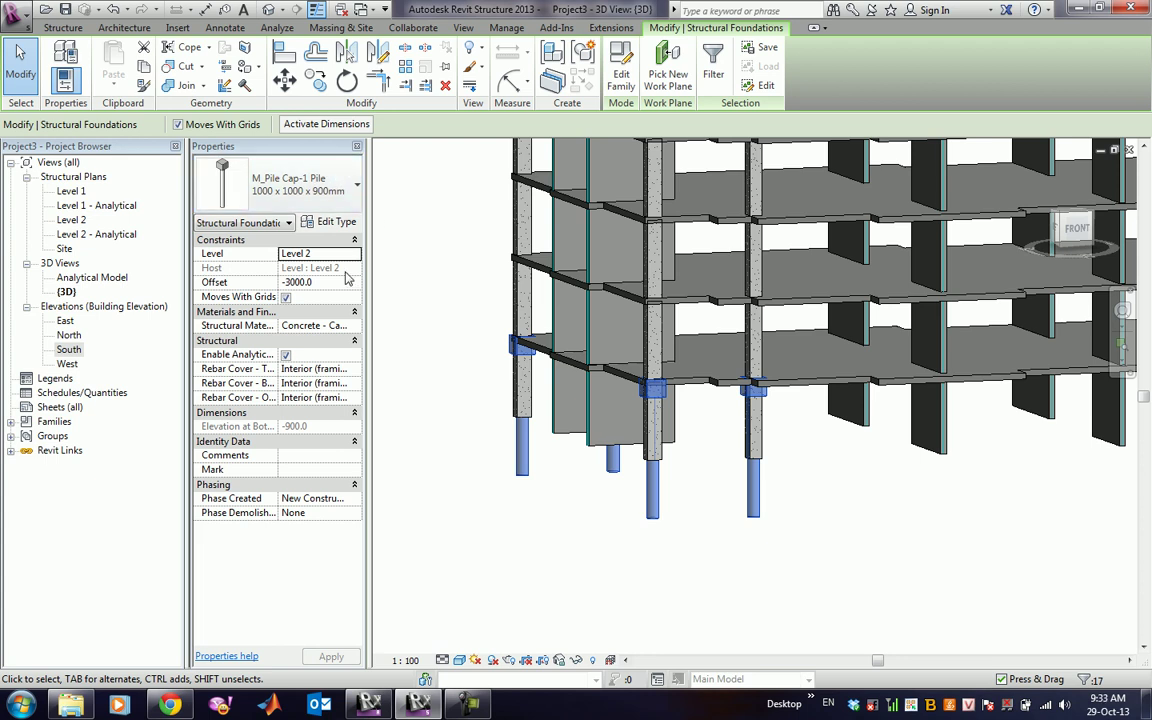
{"action": "left_click", "coordinate": [349, 255]}
{"action": "left_click", "coordinate": [353, 255]}
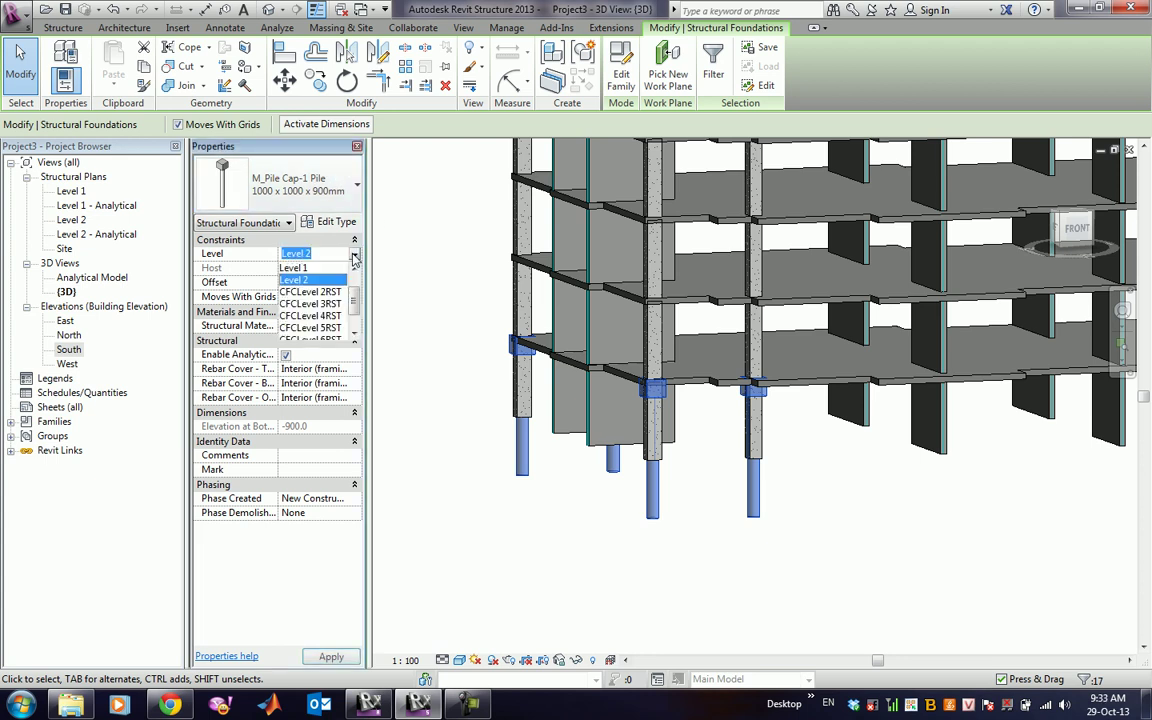
{"action": "left_click", "coordinate": [298, 266]}
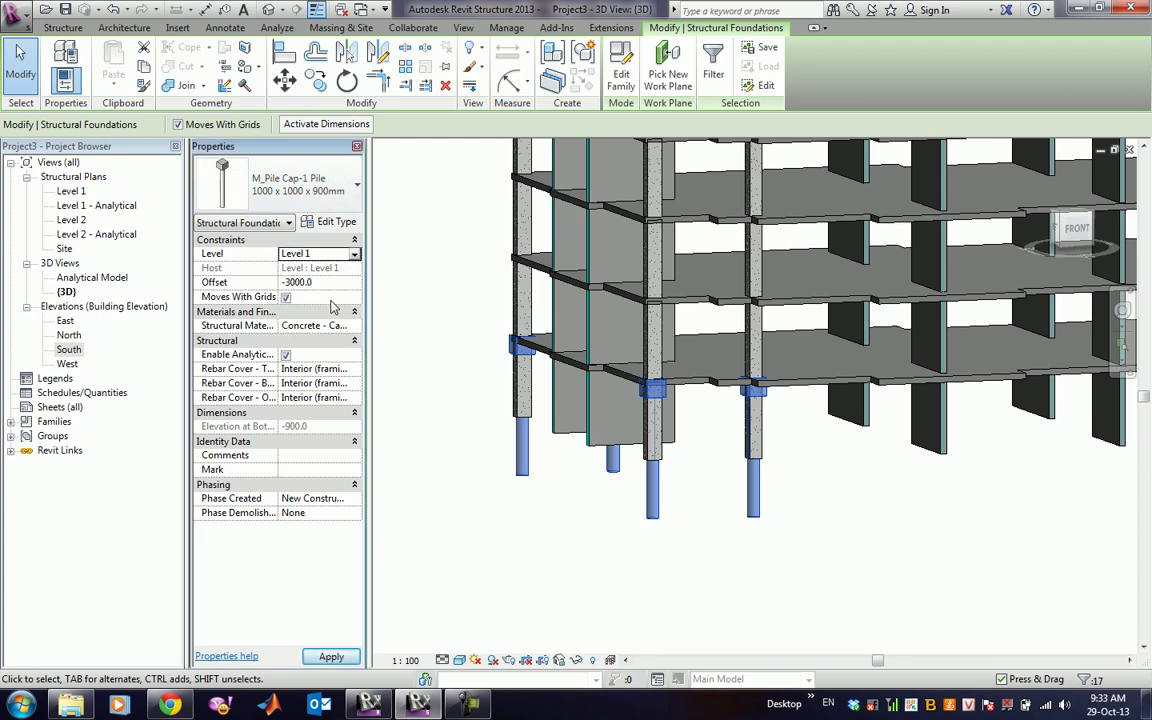
{"action": "left_click", "coordinate": [324, 284]}
{"action": "type", "text": "0"}
{"action": "left_click", "coordinate": [331, 657]}
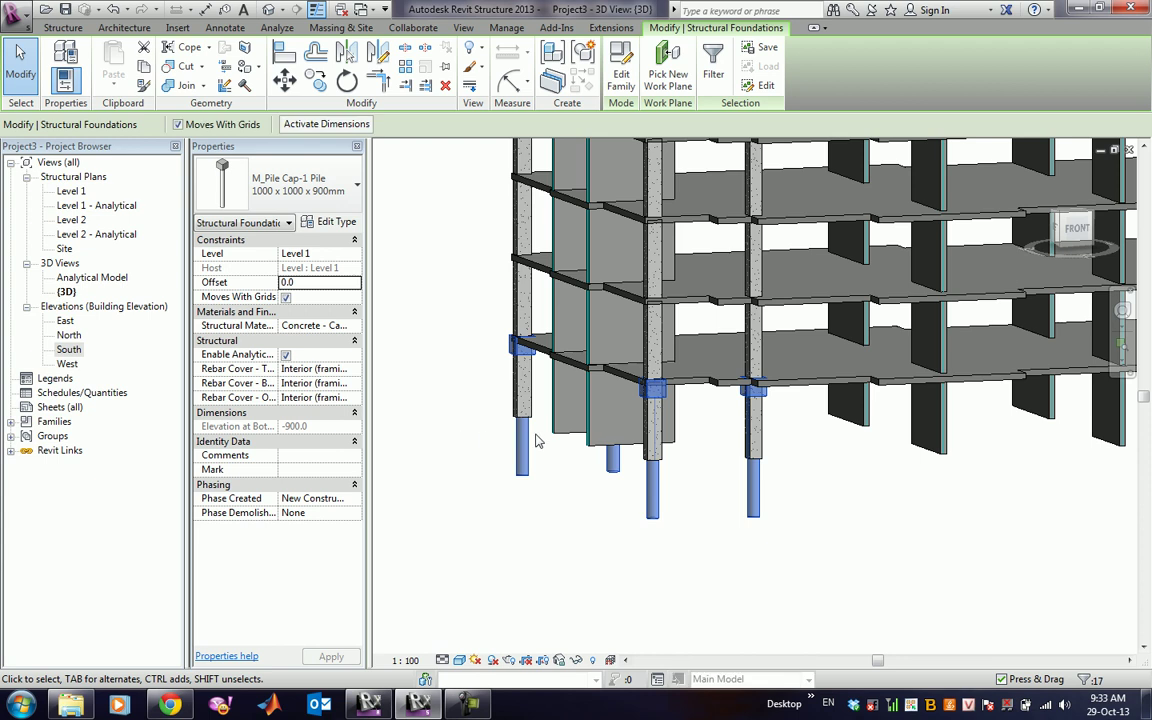
Reselect all the pile caps and apply a -4000 offset from Level 1.
{"action": "scroll", "coordinate": [528, 420], "scroll_direction": "down", "scroll_amount": 1}
{"action": "middle_click_drag", "start_coordinate": [528, 420], "coordinate": [585, 471], "text": "shift"}
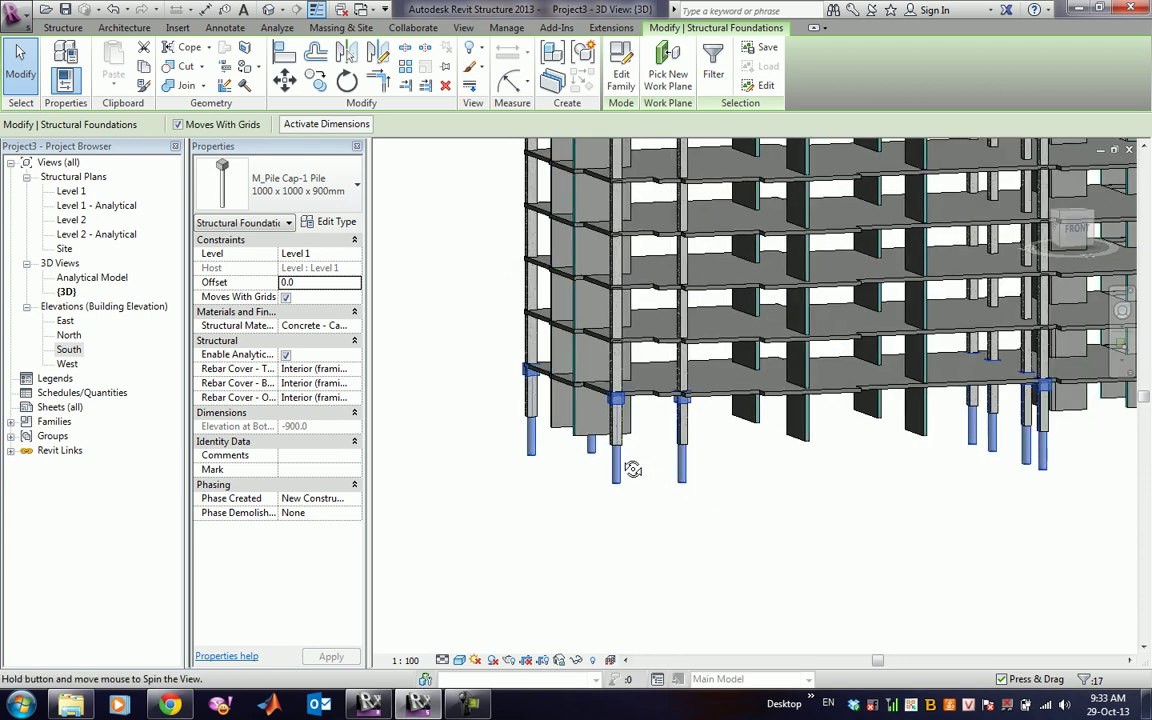
{"action": "right_click", "coordinate": [590, 456]}
{"action": "mouse_move", "coordinate": [643, 278]}
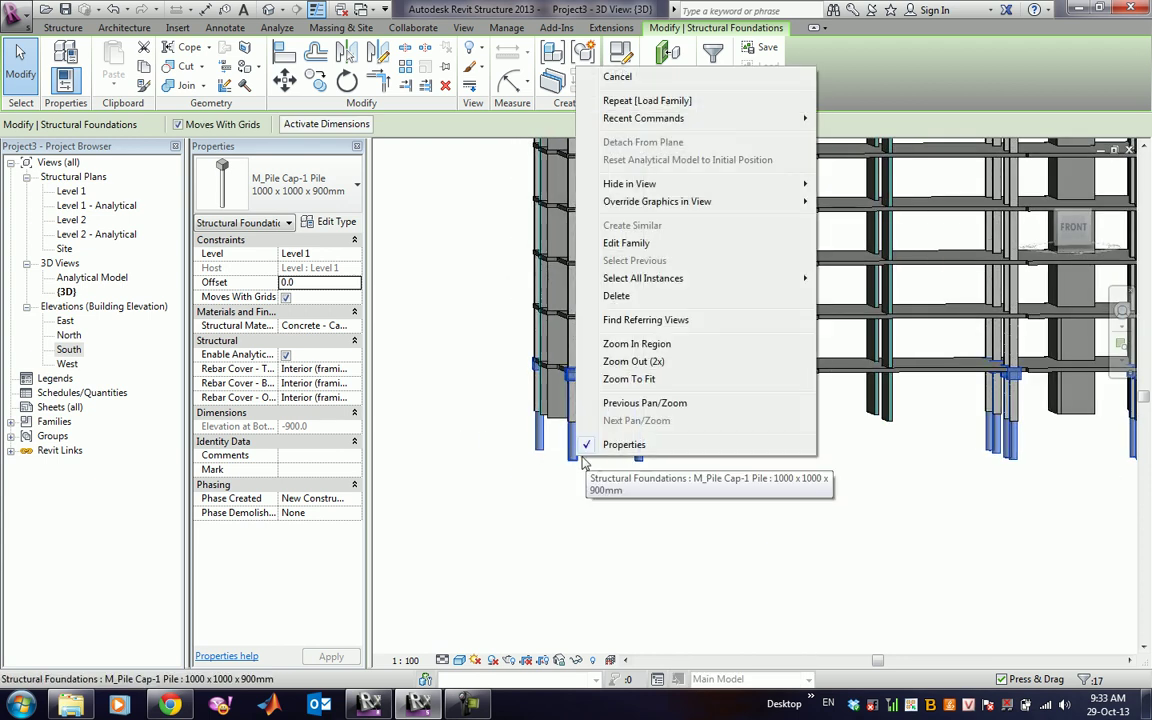
{"action": "left_click", "coordinate": [833, 296]}
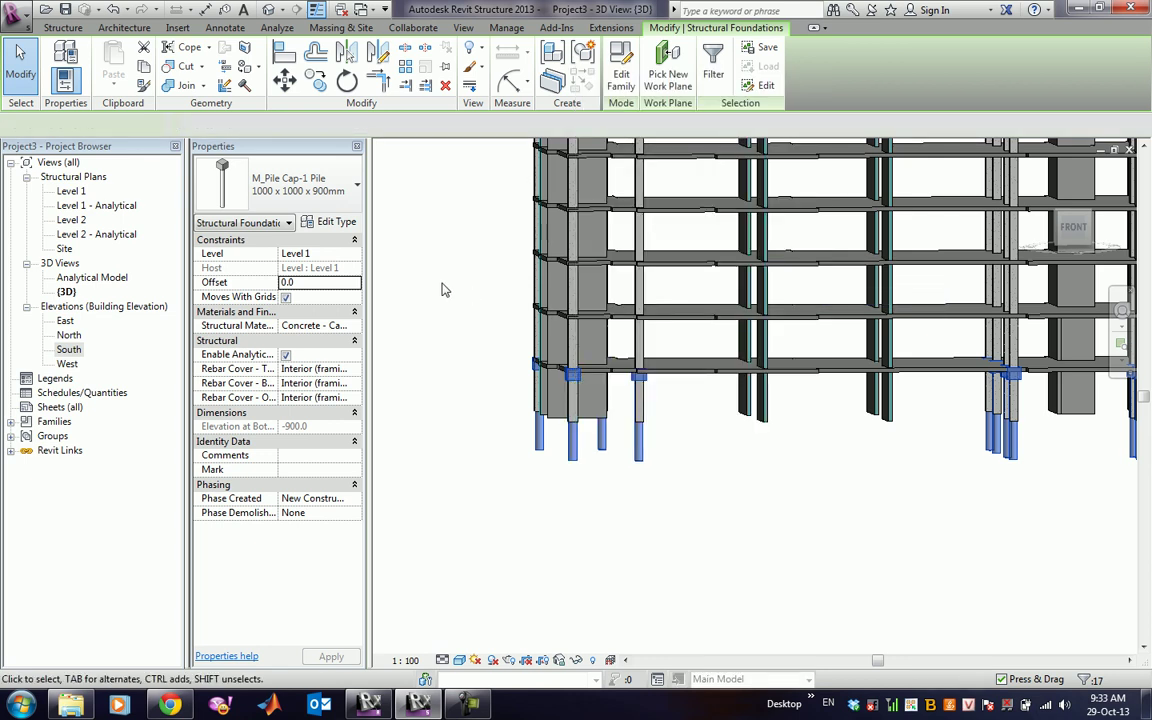
{"action": "left_click", "coordinate": [335, 285]}
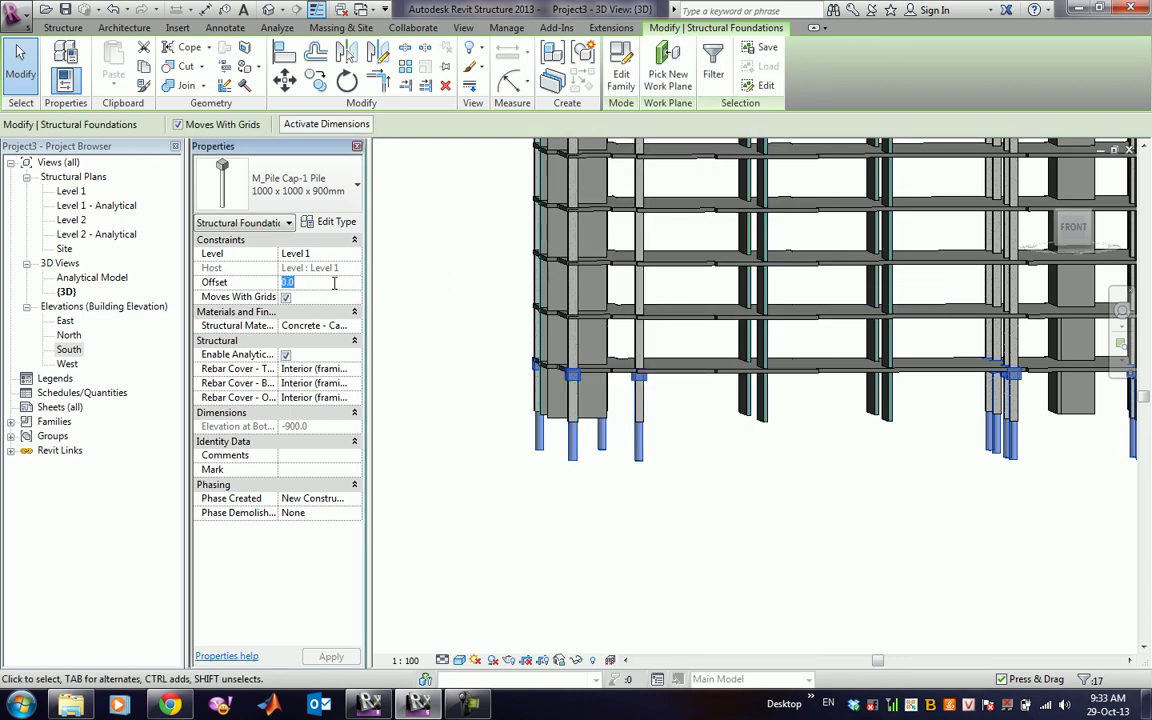
{"action": "type", "text": "-4000"}
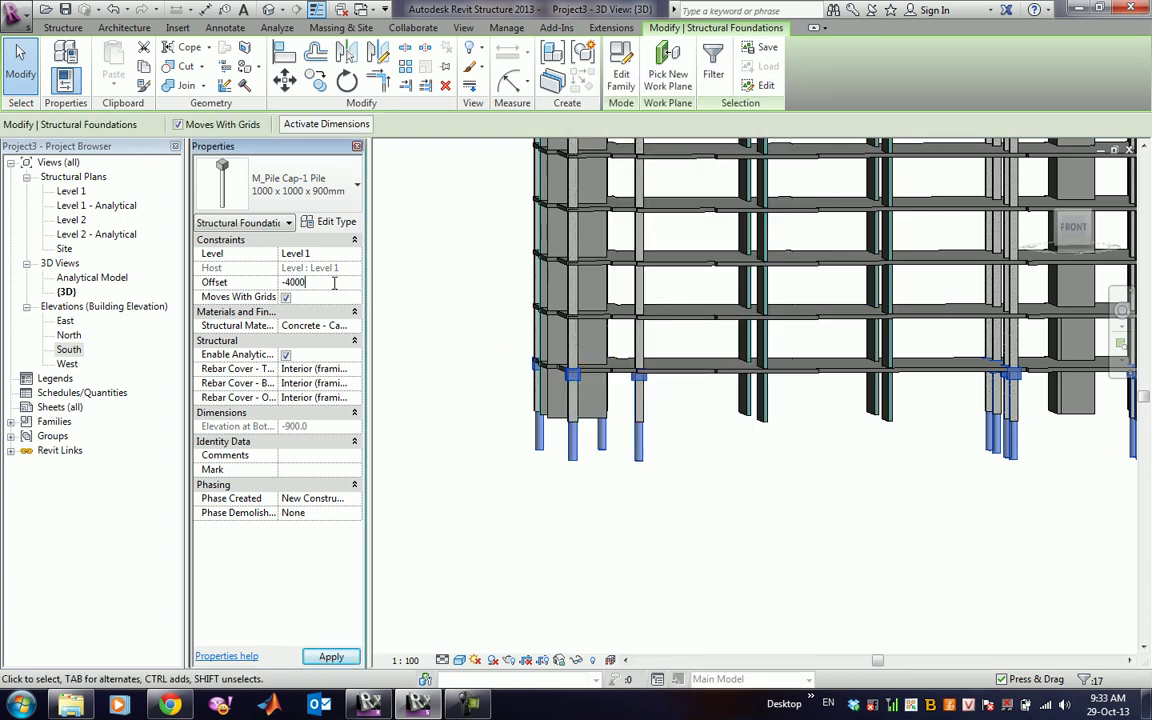
{"action": "left_click", "coordinate": [330, 656]}
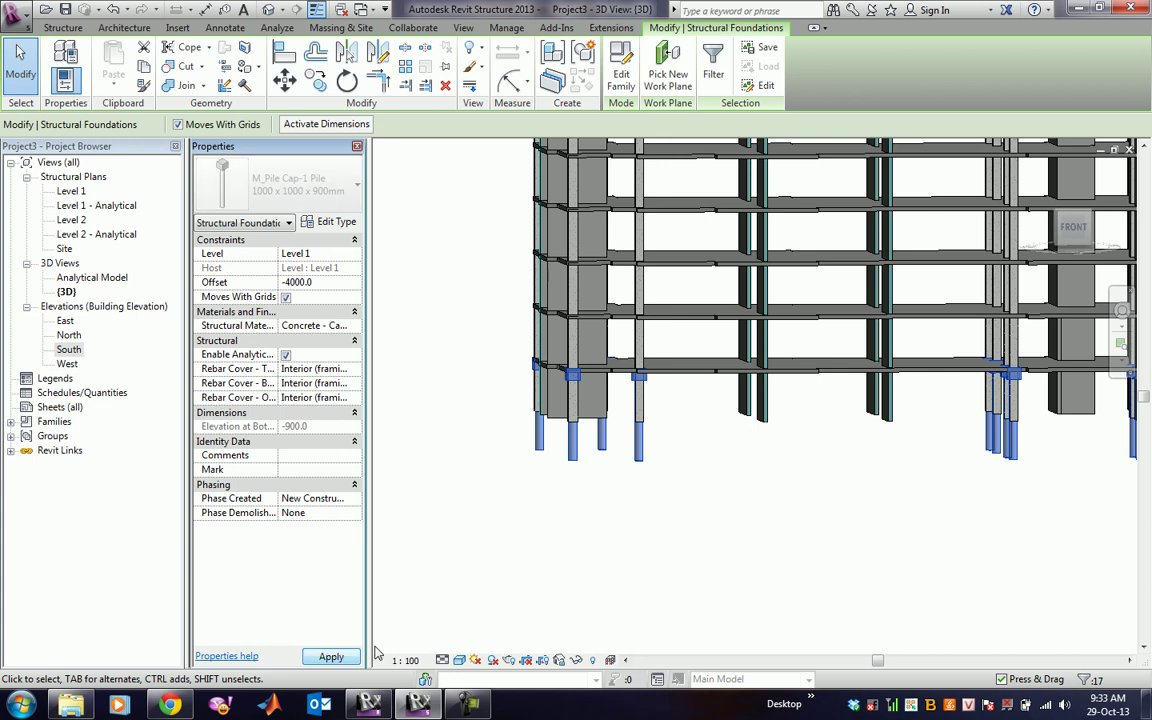
{"action": "left_click", "coordinate": [670, 556]}
Window-select the ground-floor walls, place Bearing Footing 900 x 300 foundations under them, and accept the overlap warnings.
{"action": "scroll", "coordinate": [670, 556], "scroll_direction": "down", "scroll_amount": 3}
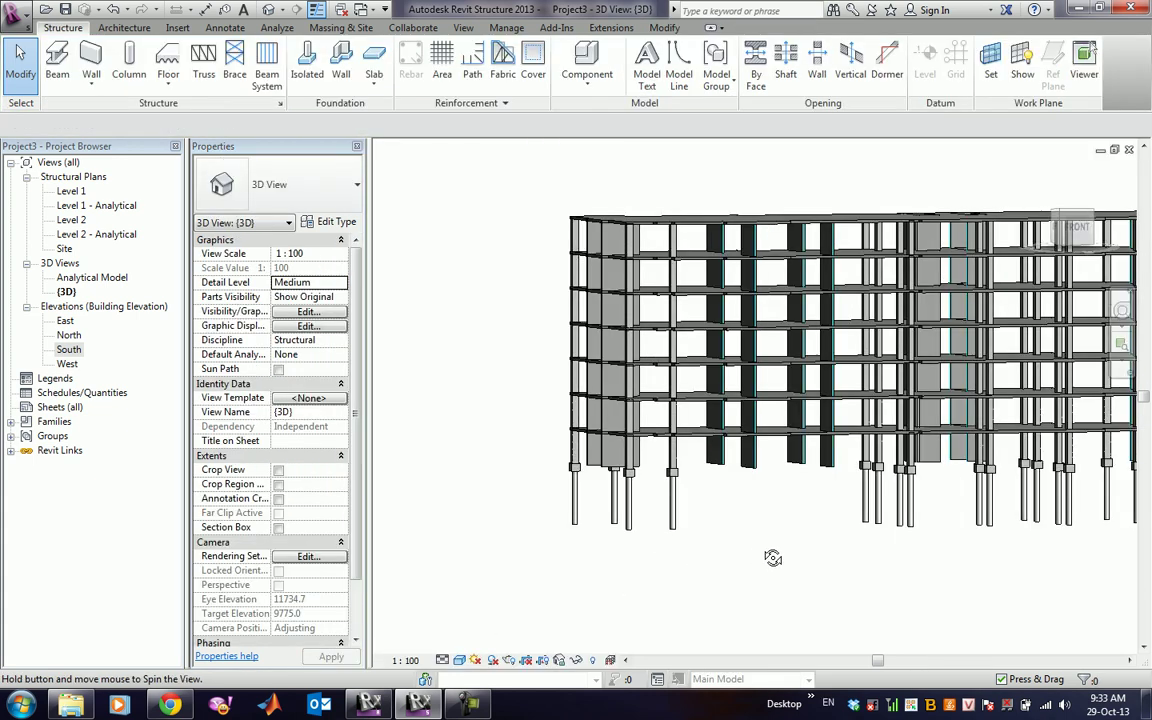
{"action": "middle_click_drag", "start_coordinate": [771, 553], "coordinate": [787, 553], "text": "shift"}
{"action": "scroll", "coordinate": [787, 553], "scroll_direction": "down", "scroll_amount": 2}
{"action": "scroll", "coordinate": [532, 325], "scroll_direction": "up", "scroll_amount": 1}
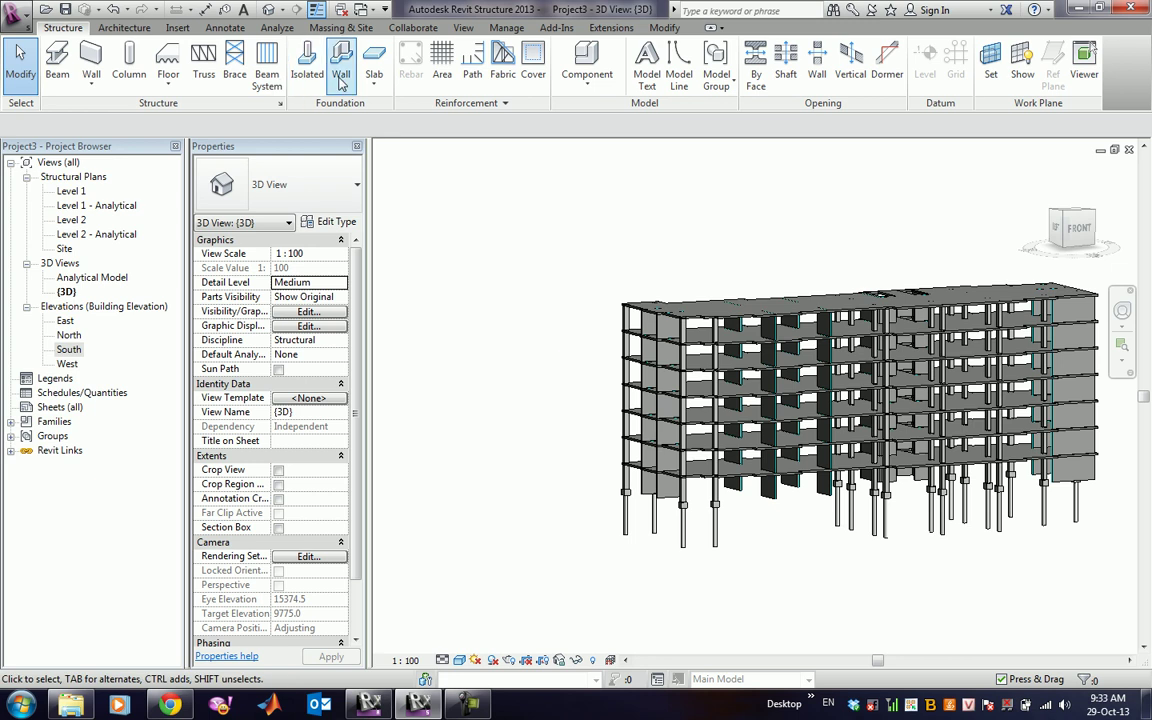
{"action": "left_click", "coordinate": [341, 60]}
{"action": "left_click", "coordinate": [624, 70]}
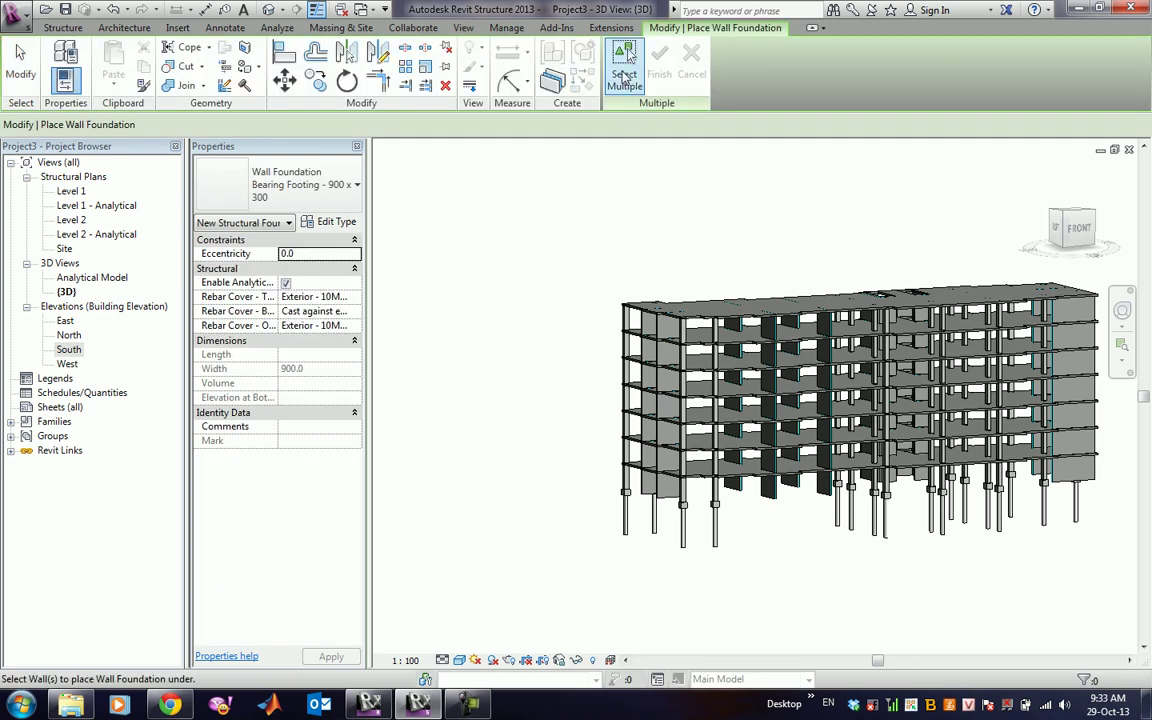
{"action": "middle_click_drag", "start_coordinate": [656, 247], "coordinate": [566, 186], "text": "shift"}
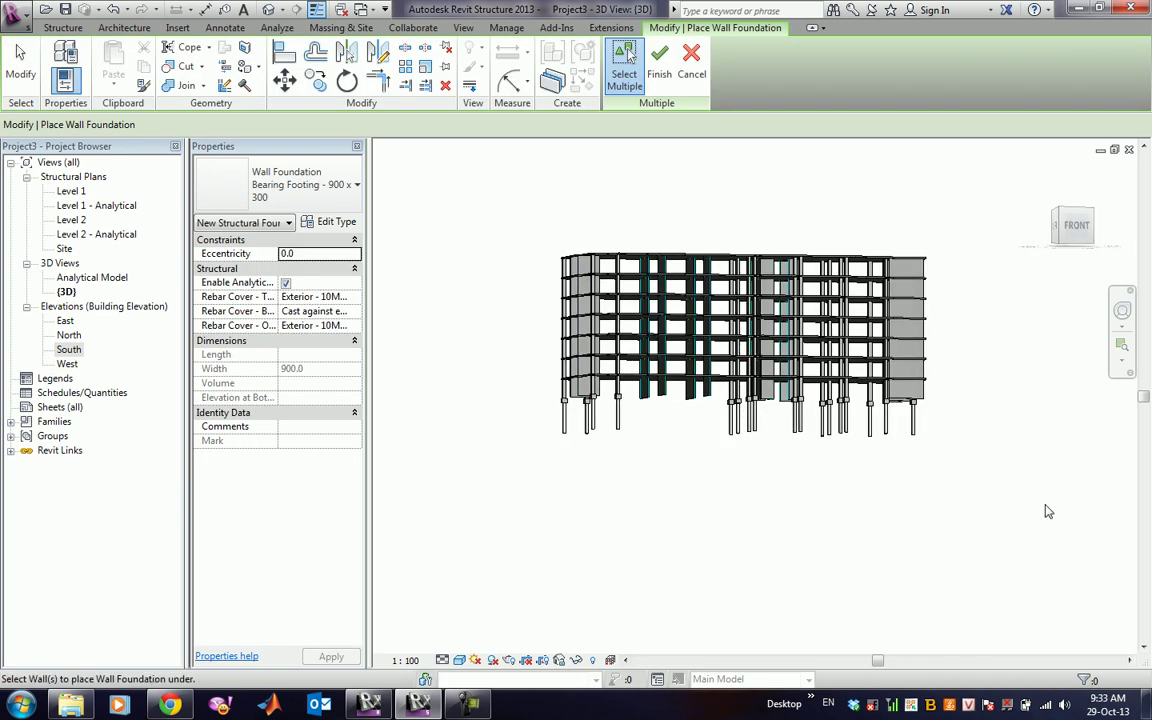
{"action": "middle_click_drag", "start_coordinate": [1034, 496], "coordinate": [1021, 512], "text": "shift"}
{"action": "left_click_drag", "start_coordinate": [868, 449], "coordinate": [528, 395]}
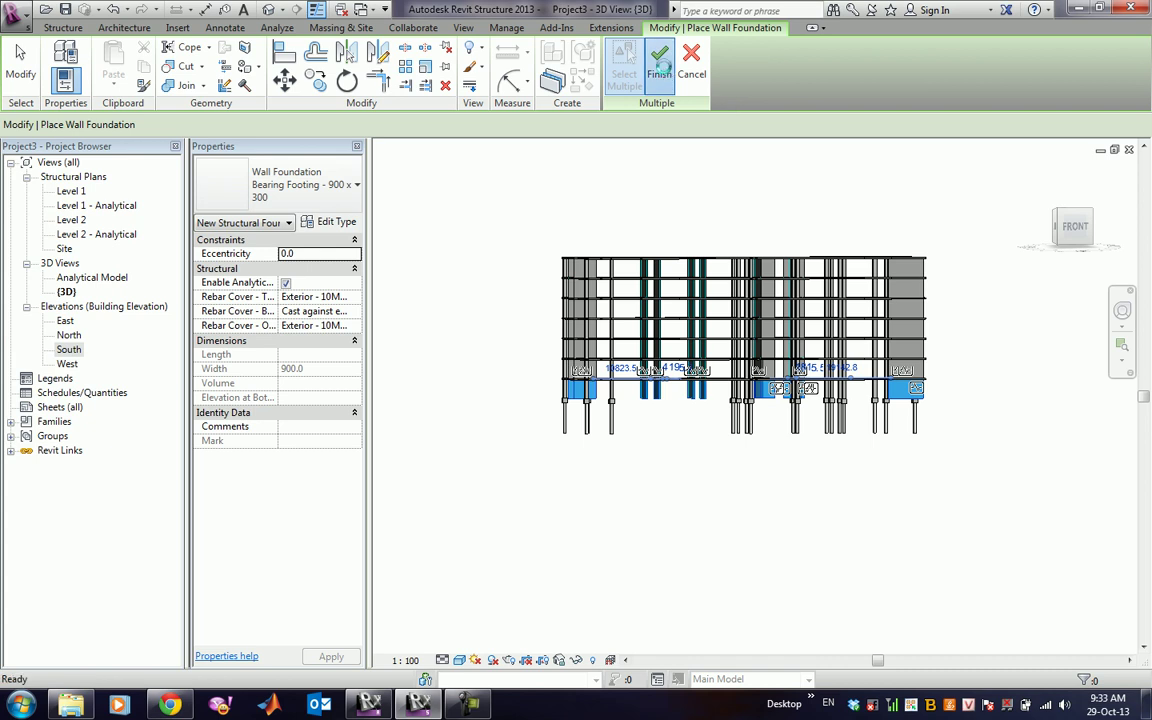
{"action": "left_click", "coordinate": [660, 68]}
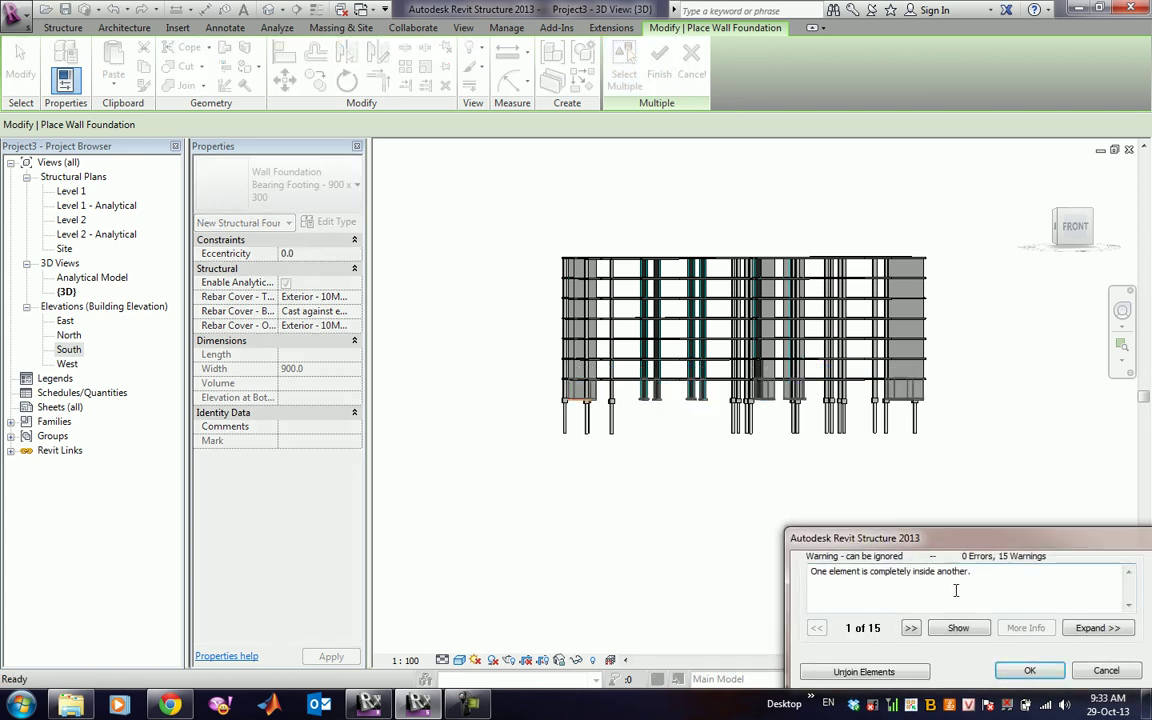
{"action": "left_click", "coordinate": [1028, 672]}
{"action": "scroll", "coordinate": [641, 420], "scroll_direction": "up", "scroll_amount": 3}
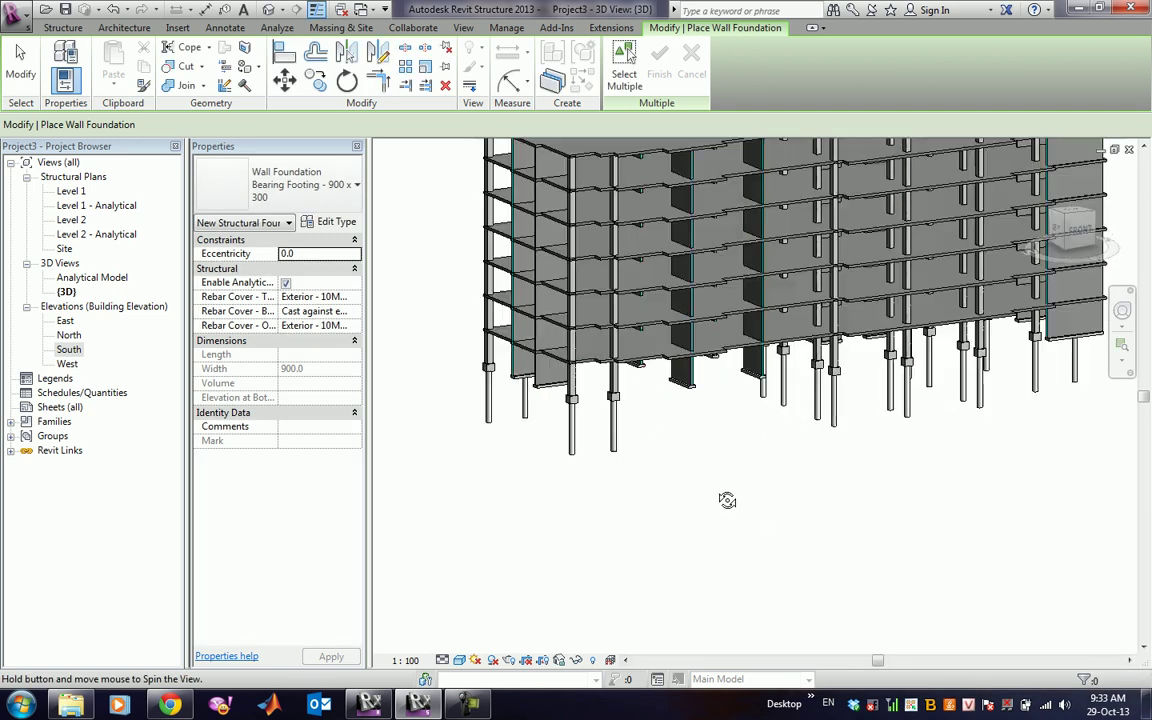
Switch the 3D view to the Wireframe visual style to expose the footings.
{"action": "mouse_move", "coordinate": [641, 420]}
{"action": "middle_mouse_down", "text": "shift"}
{"action": "mouse_move", "coordinate": [661, 455]}
{"action": "mouse_move", "coordinate": [634, 572]}
{"action": "mouse_move", "coordinate": [676, 514]}
{"action": "mouse_move", "coordinate": [597, 547]}
{"action": "middle_mouse_up", "text": "shift"}
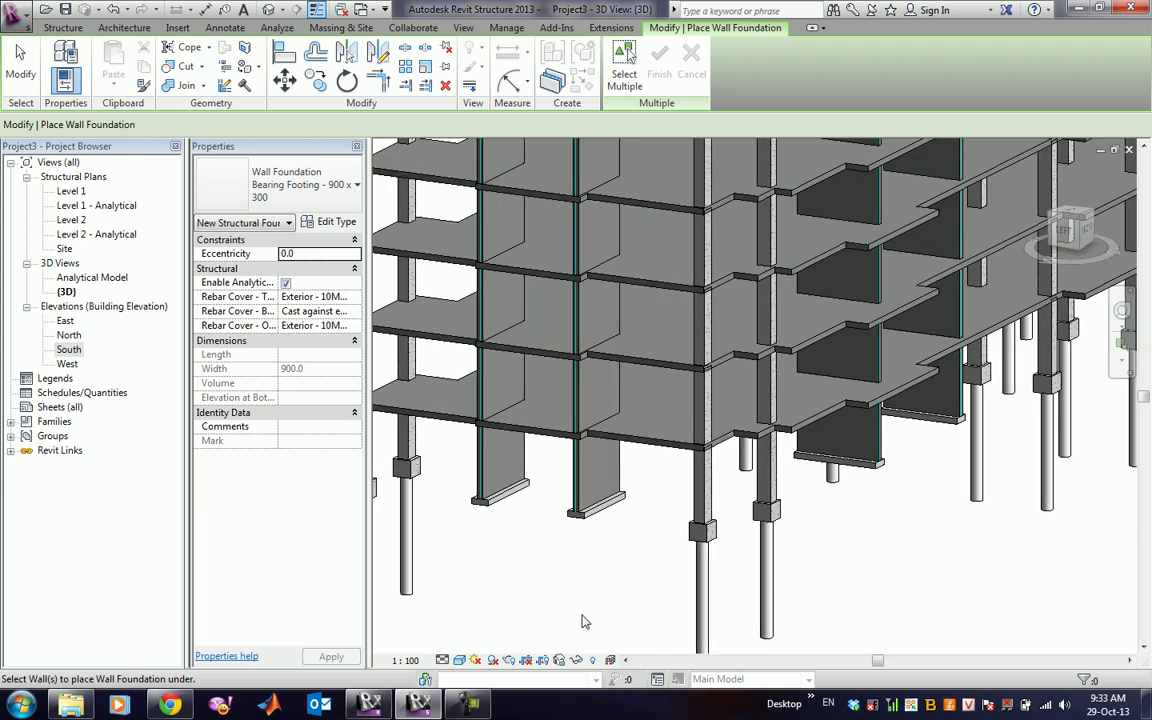
{"action": "left_click", "coordinate": [459, 660]}
{"action": "left_click", "coordinate": [489, 556]}
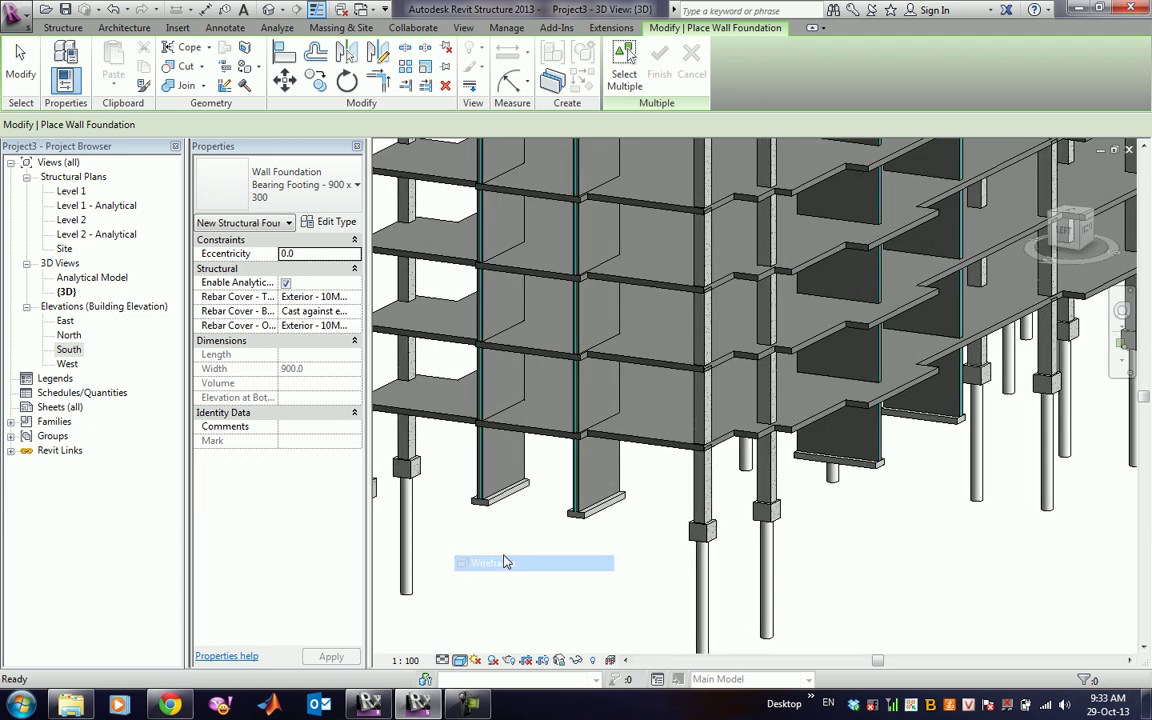
{"action": "middle_click_drag", "start_coordinate": [489, 556], "coordinate": [639, 578]}
{"action": "scroll", "coordinate": [684, 562], "scroll_direction": "up", "scroll_amount": 2}
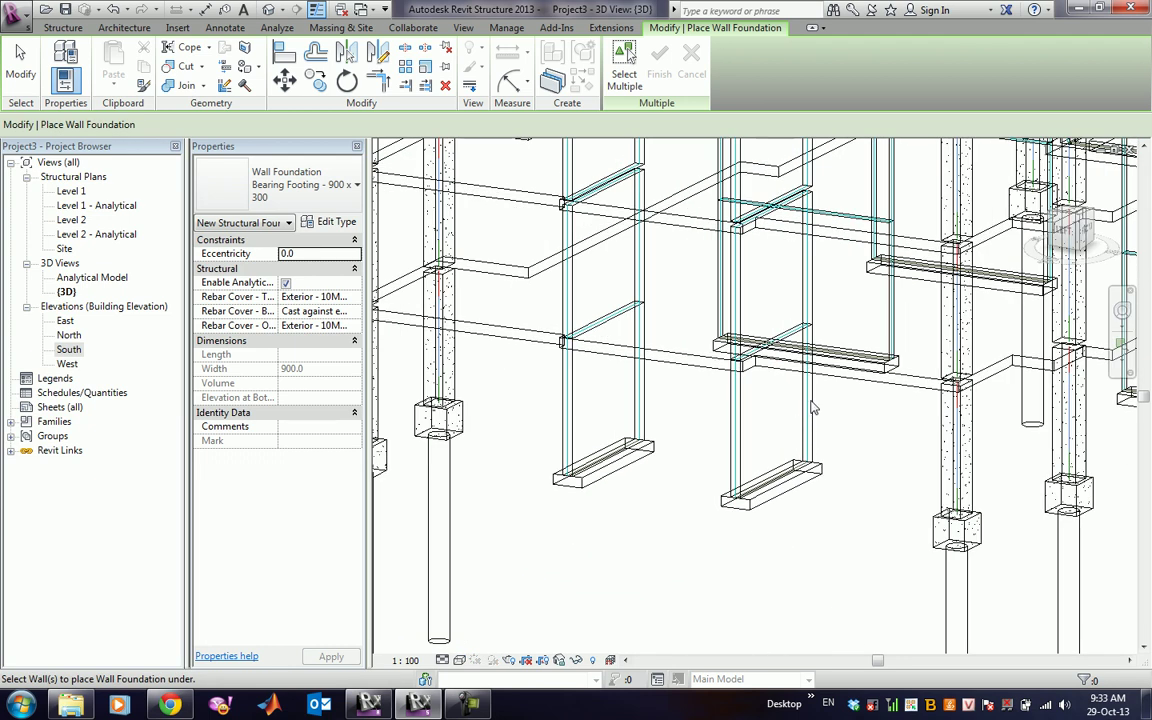
End the wall foundation tool and select the Generic 300mm wall.
{"action": "right_click", "coordinate": [657, 432]}
{"action": "left_click", "coordinate": [675, 439]}
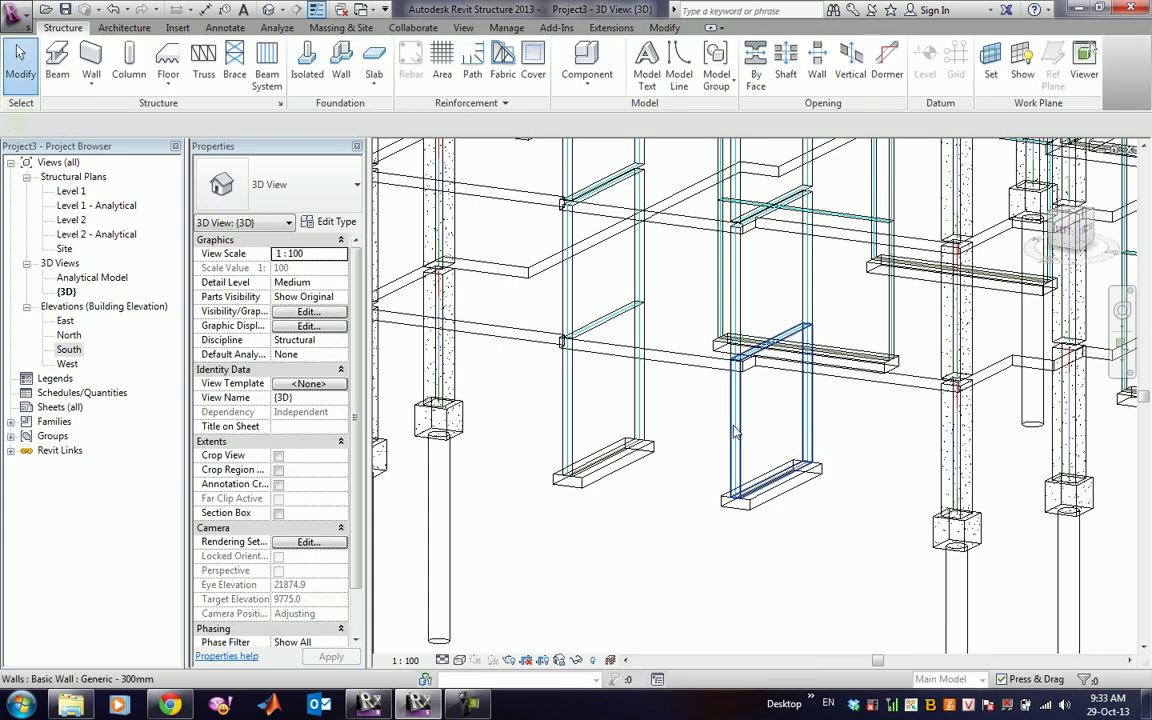
{"action": "left_click", "coordinate": [735, 432]}
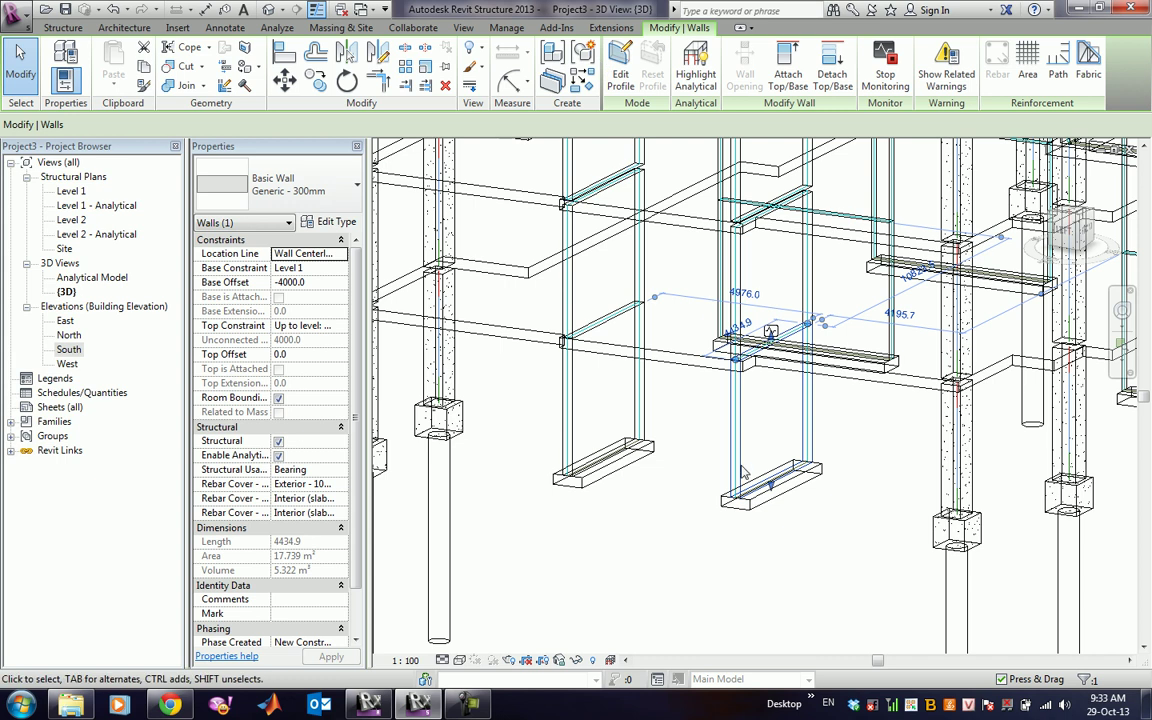
{"action": "scroll", "coordinate": [497, 45], "scroll_direction": "up", "scroll_amount": 1}
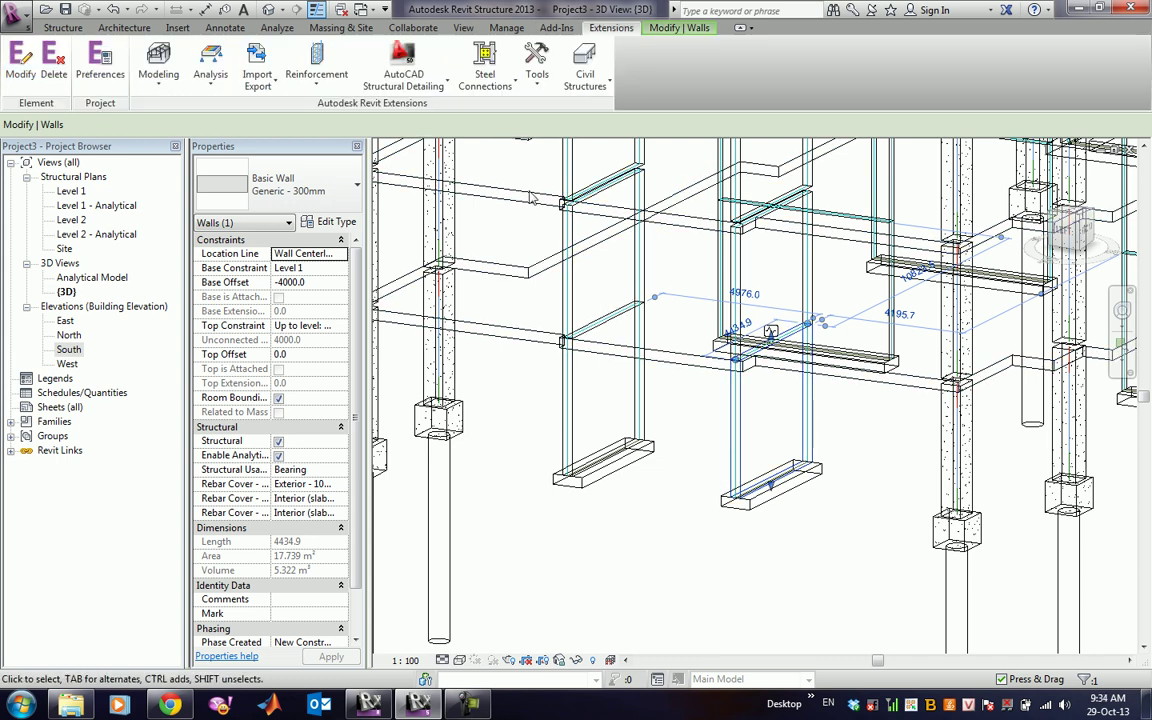
Launch the wall reinforcement generator and review the distribution bars' cover, 13M size and end types.
{"action": "left_click", "coordinate": [318, 86]}
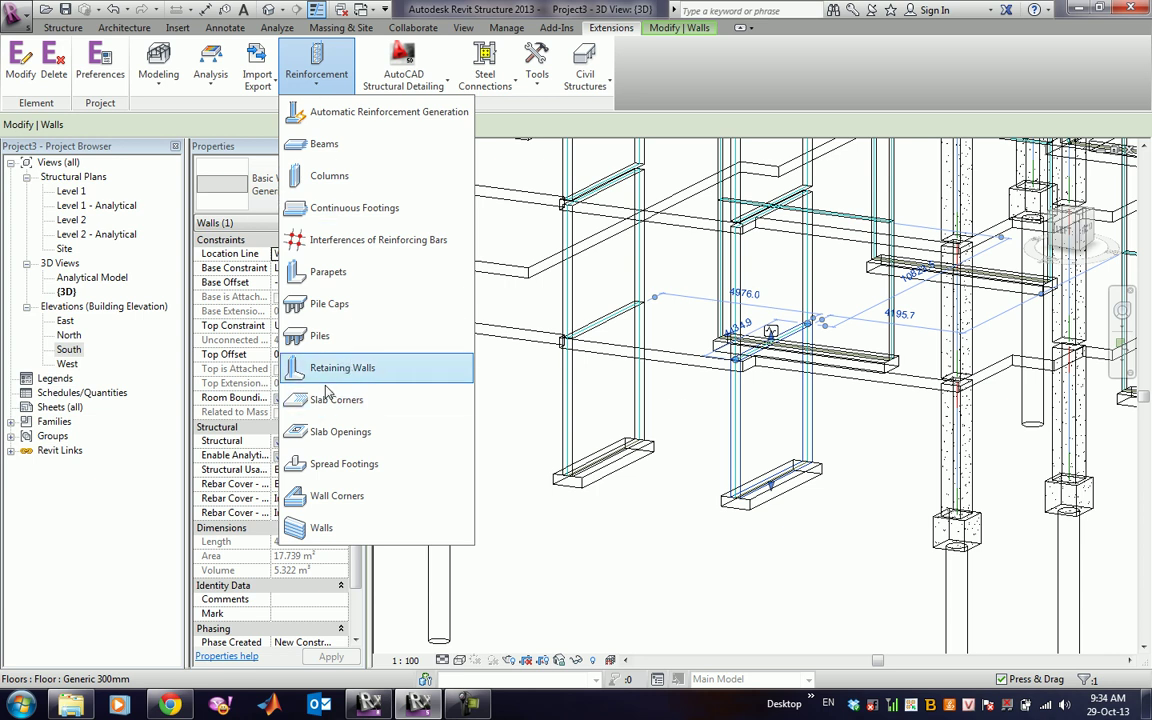
{"action": "left_click", "coordinate": [302, 527]}
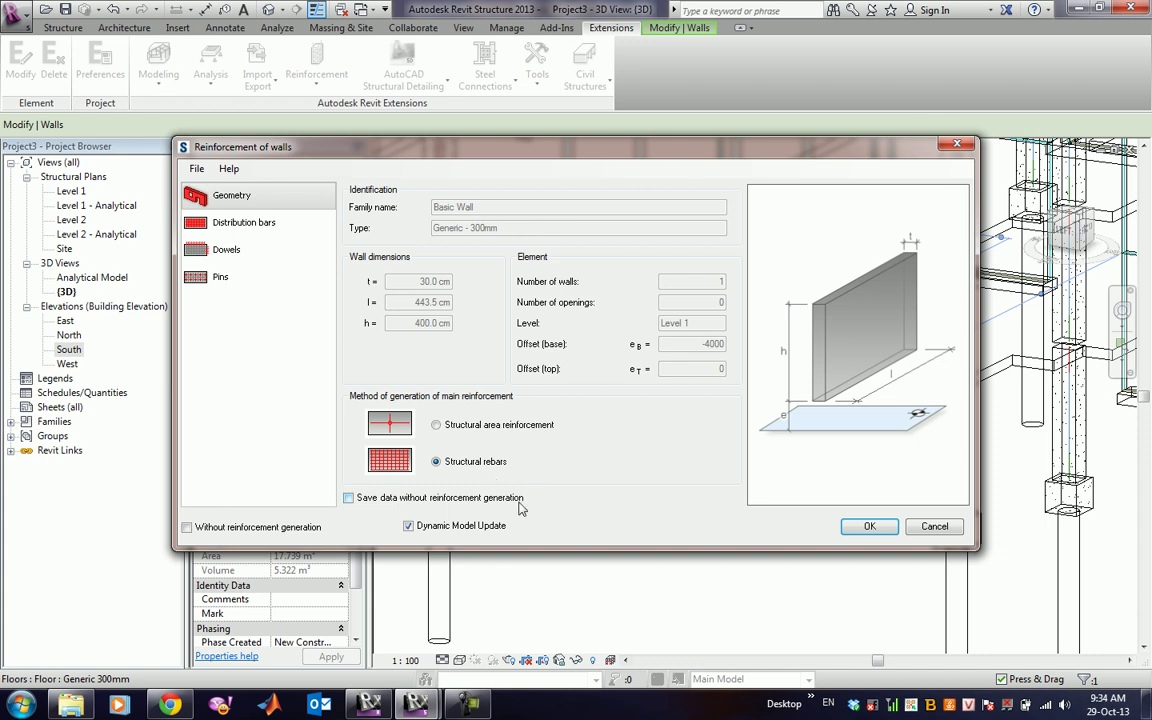
{"action": "left_click", "coordinate": [230, 223]}
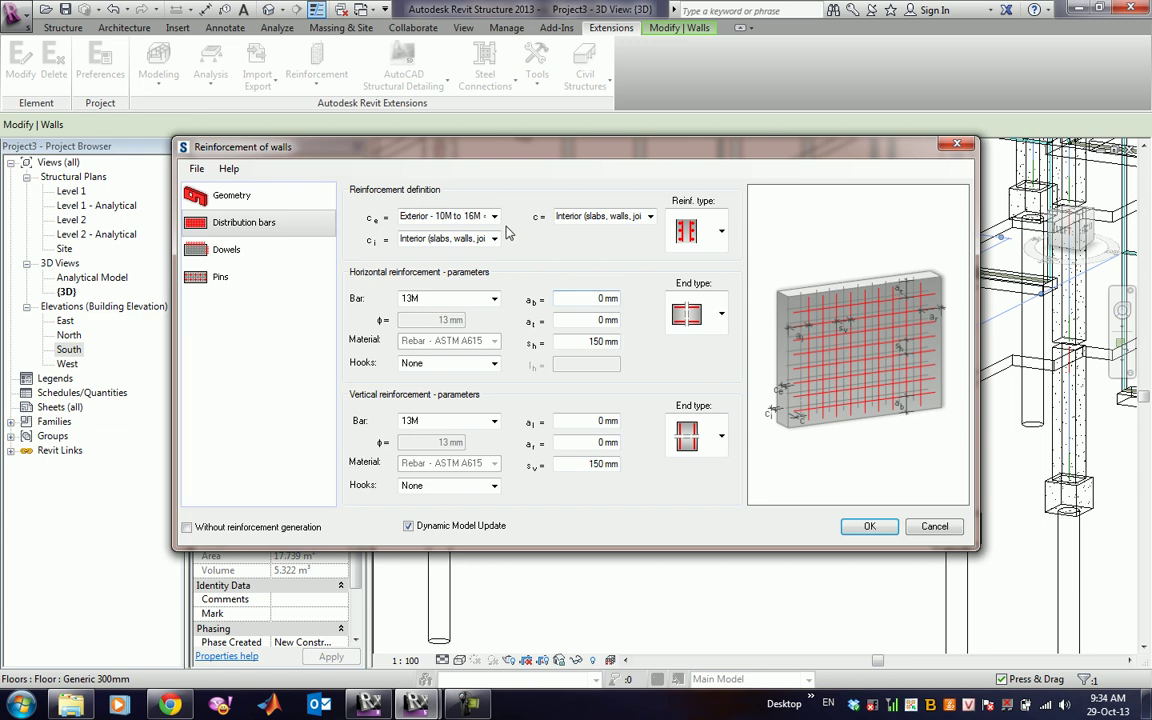
{"action": "left_click", "coordinate": [494, 216]}
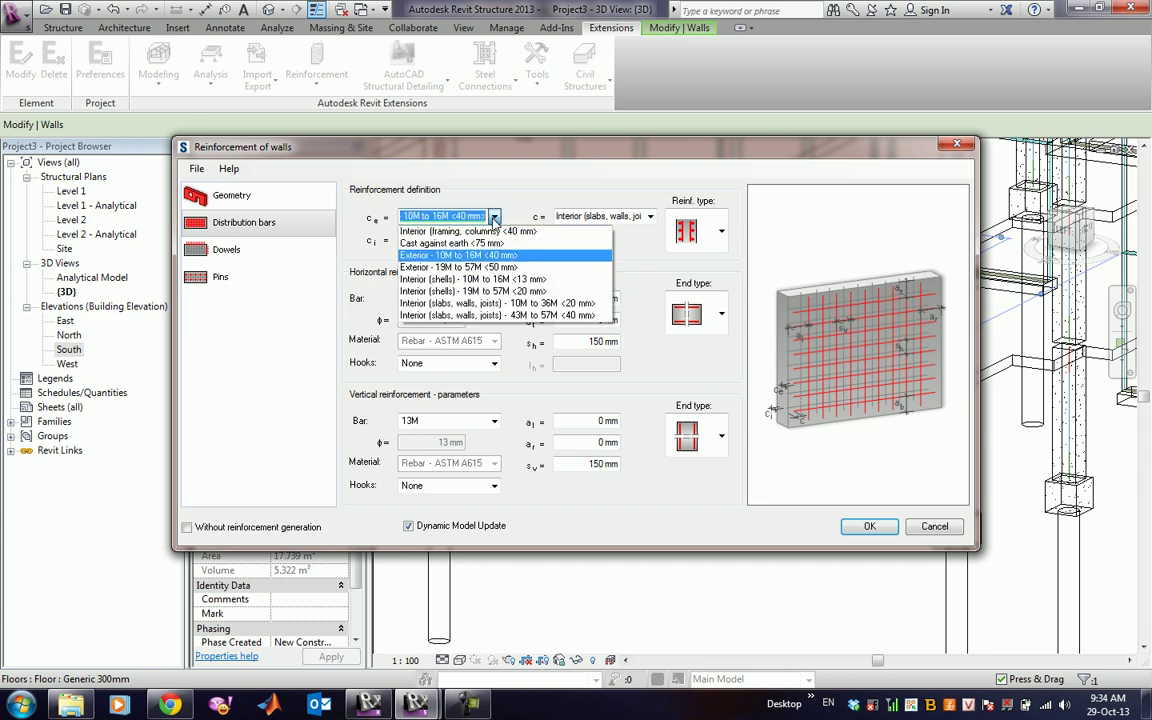
{"action": "left_click", "coordinate": [494, 217]}
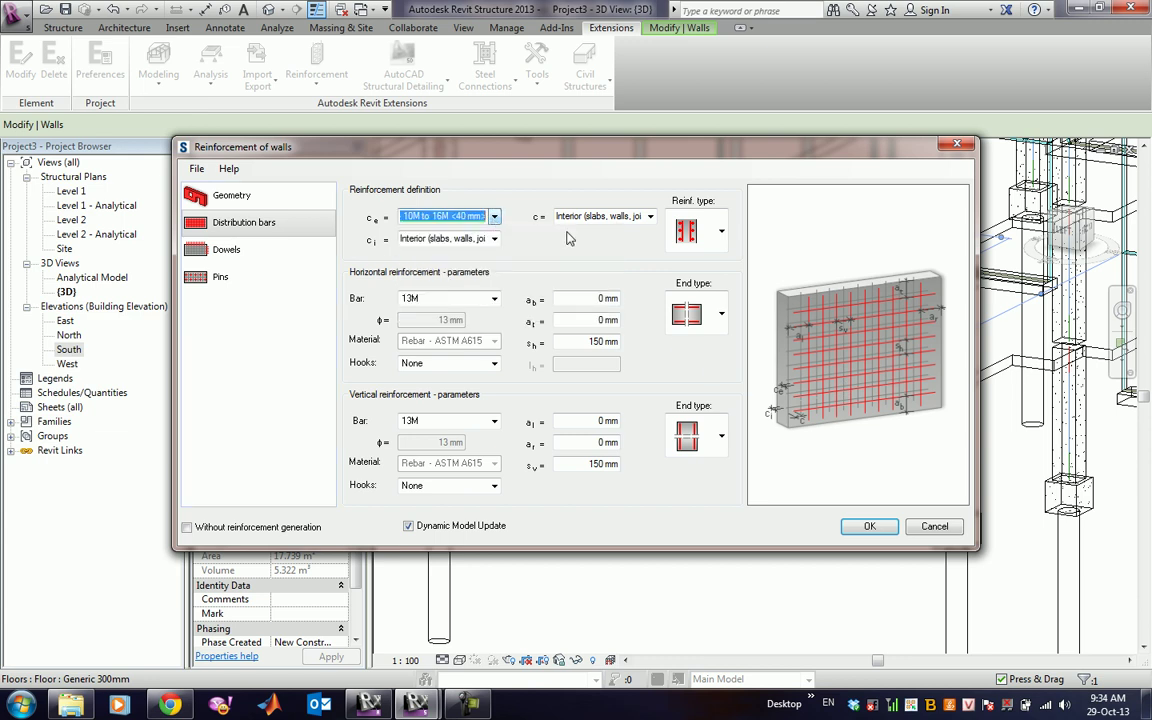
{"action": "left_click", "coordinate": [720, 231]}
{"action": "left_click", "coordinate": [494, 299]}
{"action": "left_click", "coordinate": [497, 303]}
{"action": "left_click", "coordinate": [720, 315]}
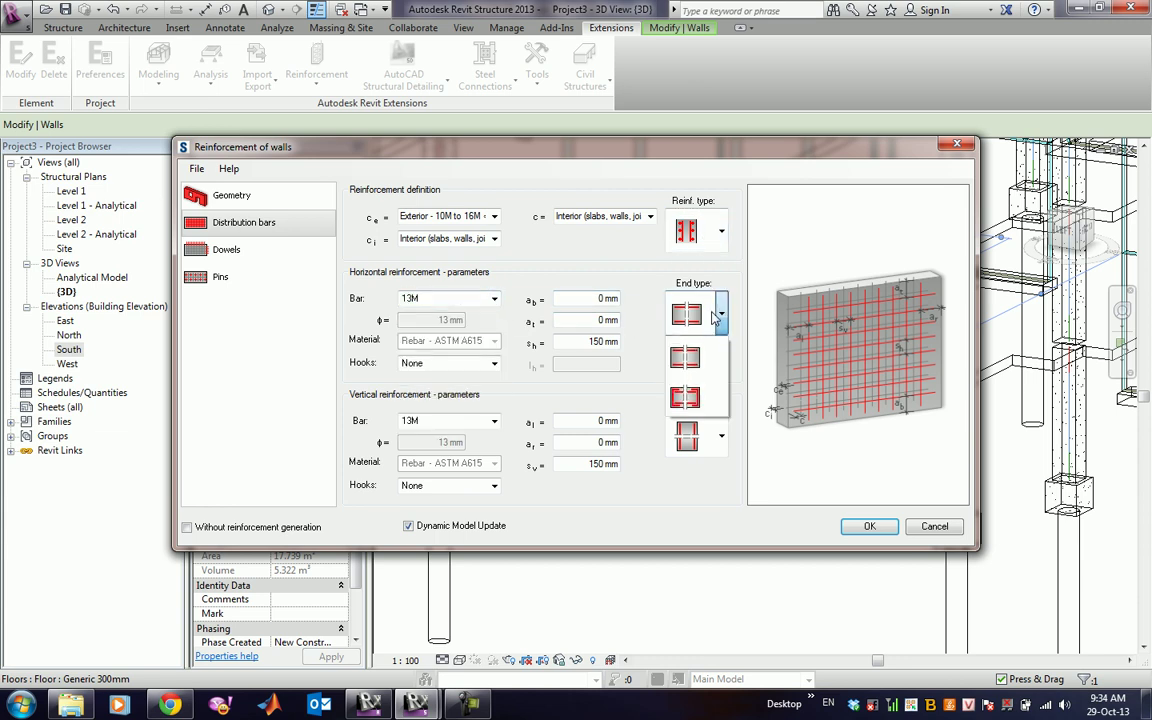
{"action": "left_click", "coordinate": [720, 315]}
{"action": "left_click", "coordinate": [720, 315]}
{"action": "left_click", "coordinate": [720, 315]}
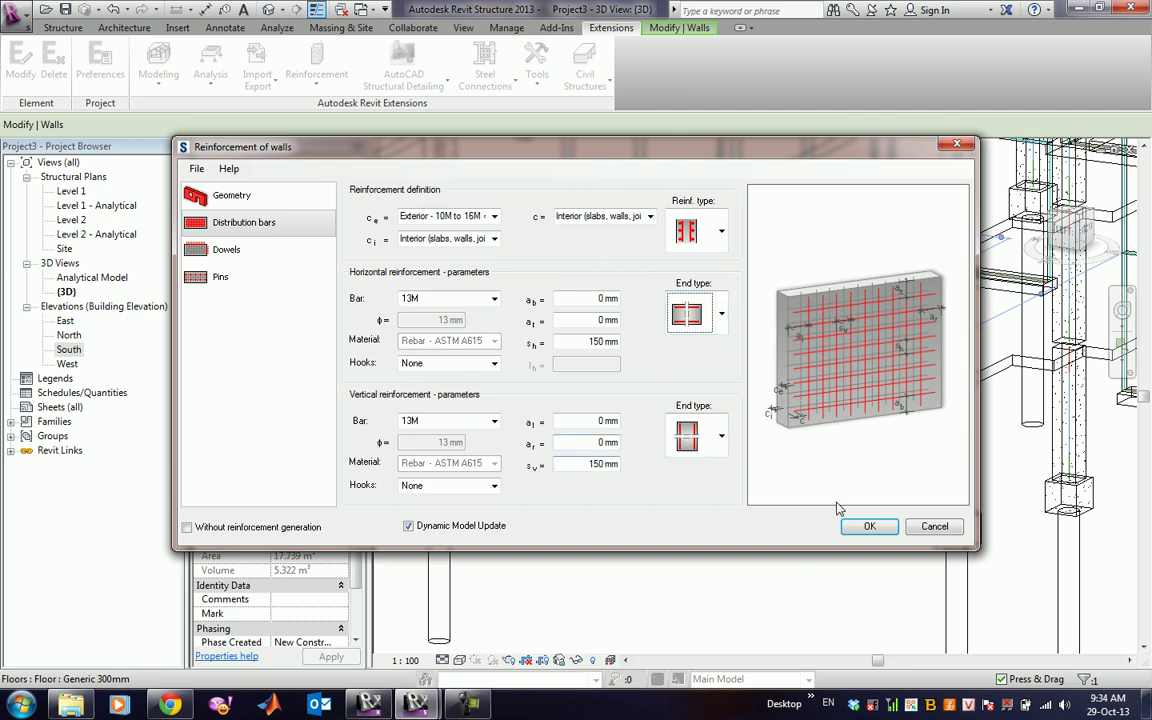
Review the wall's dowel settings, including the top dowel type.
{"action": "left_click", "coordinate": [240, 250]}
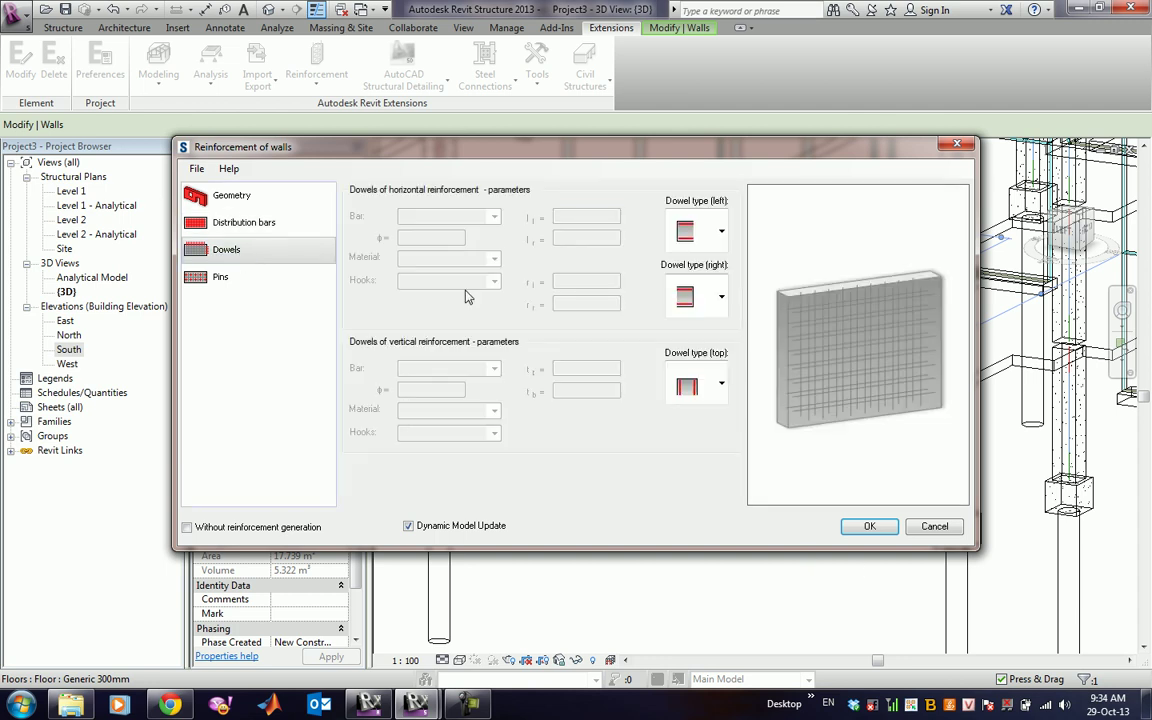
{"action": "left_click", "coordinate": [720, 232]}
{"action": "left_click", "coordinate": [720, 232]}
{"action": "left_click", "coordinate": [243, 222]}
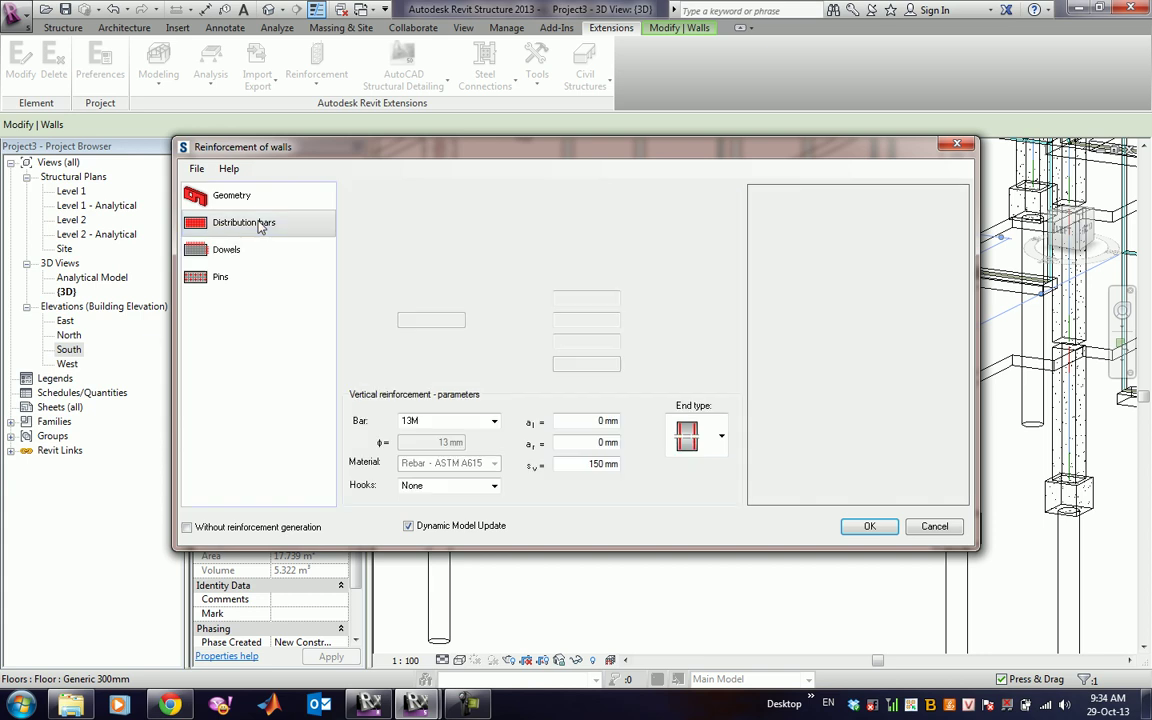
{"action": "left_click", "coordinate": [720, 315]}
{"action": "left_click", "coordinate": [720, 315]}
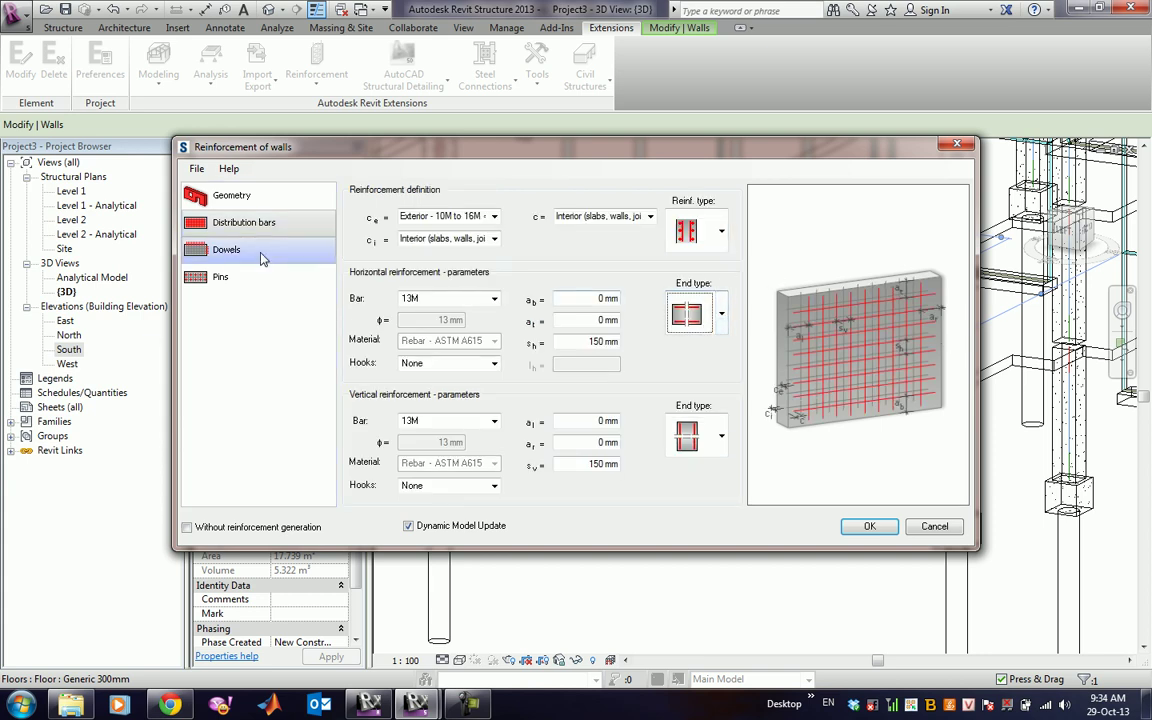
{"action": "left_click", "coordinate": [260, 252]}
{"action": "left_click", "coordinate": [710, 391]}
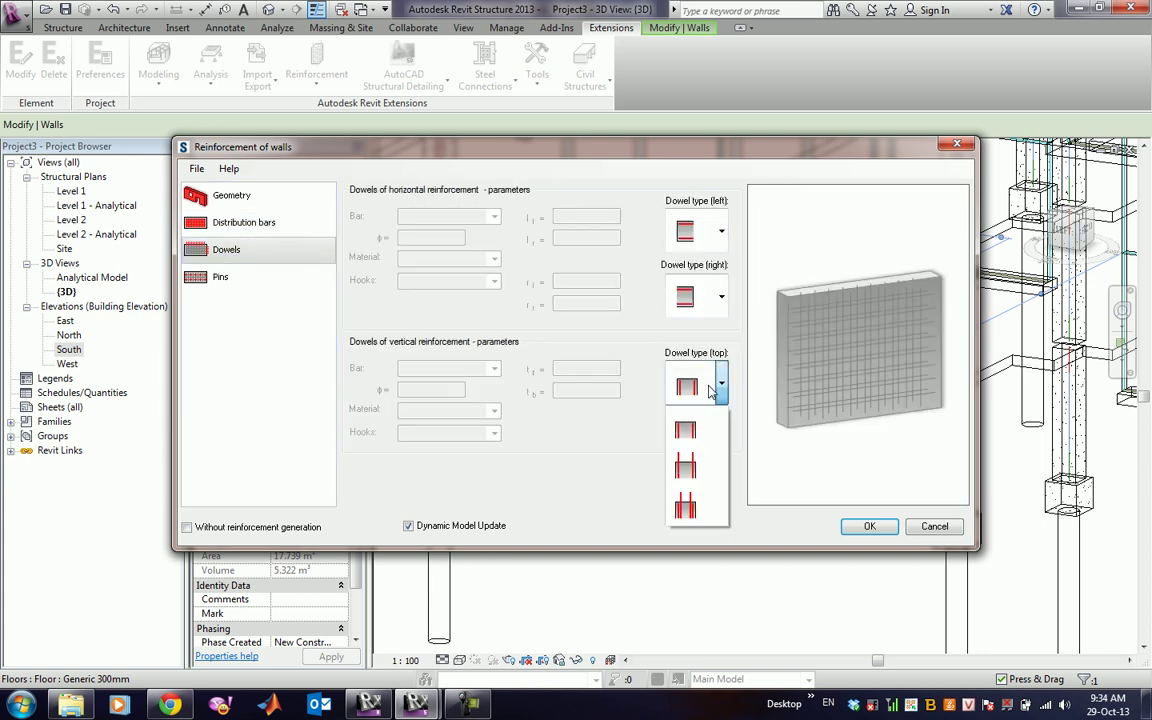
Enable 13M pins with their distribution pattern and generate the wall reinforcement.
{"action": "left_click", "coordinate": [710, 391]}
{"action": "left_click", "coordinate": [720, 297]}
{"action": "left_click", "coordinate": [720, 297]}
{"action": "left_click", "coordinate": [250, 277]}
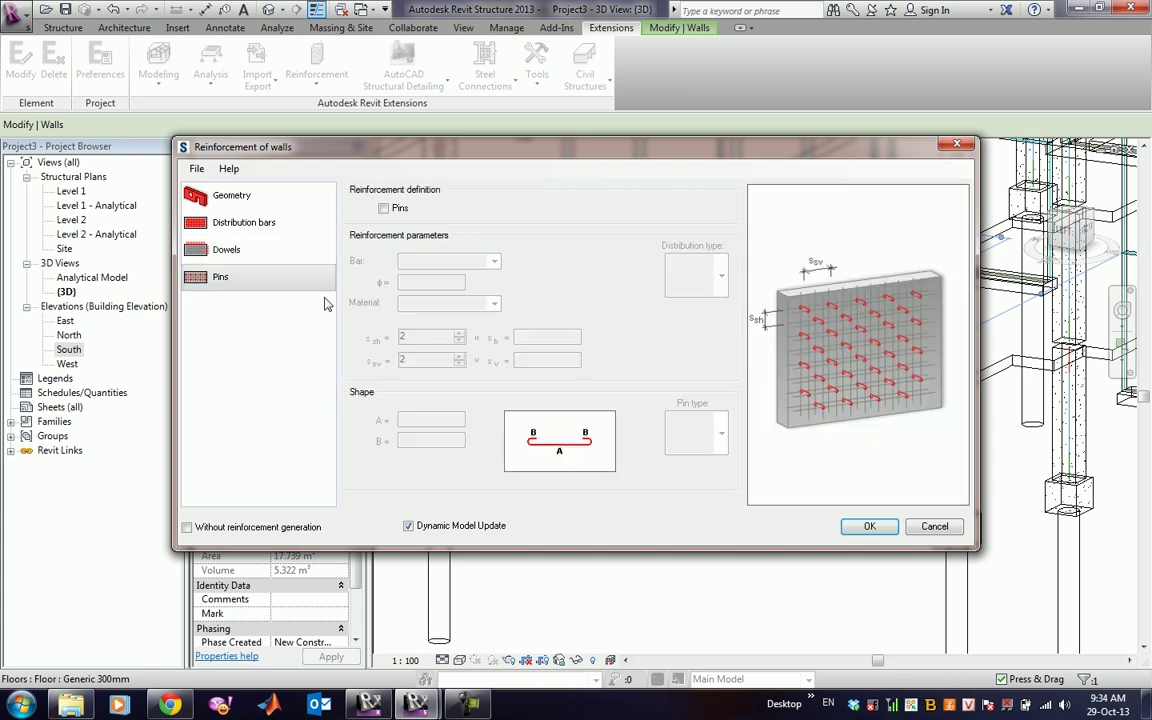
{"action": "left_click", "coordinate": [399, 210]}
{"action": "left_click", "coordinate": [721, 433]}
{"action": "left_click", "coordinate": [721, 433]}
{"action": "left_click", "coordinate": [721, 276]}
{"action": "left_click", "coordinate": [721, 276]}
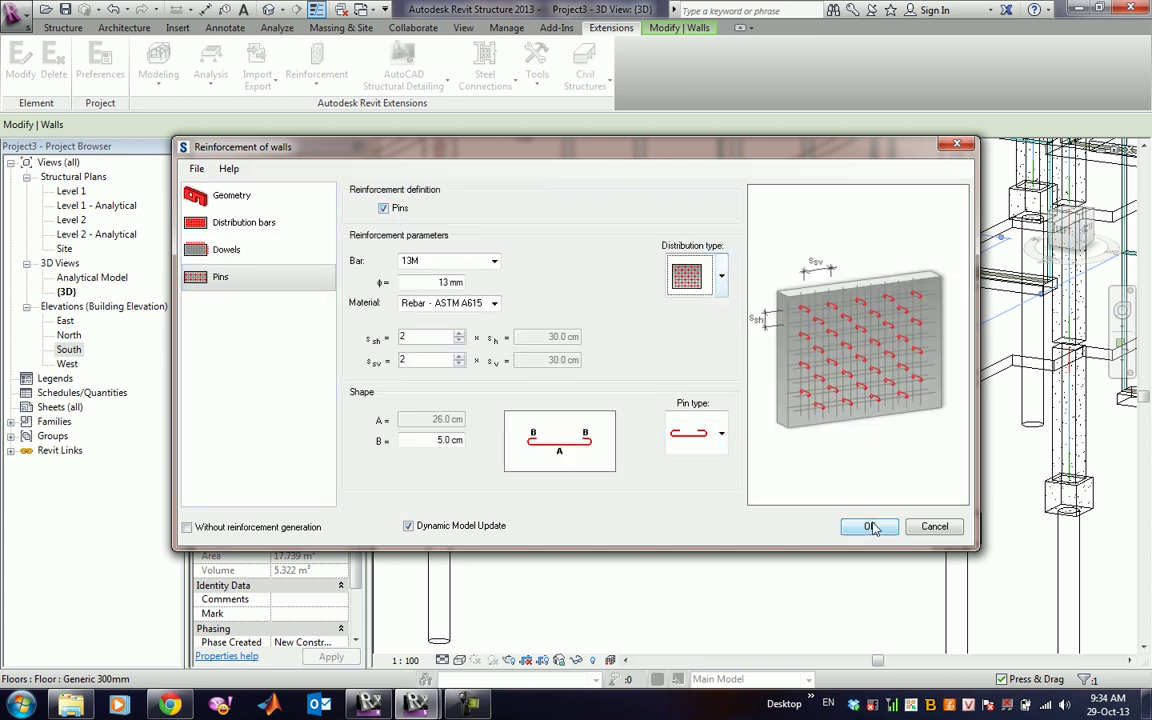
{"action": "left_click", "coordinate": [872, 527]}
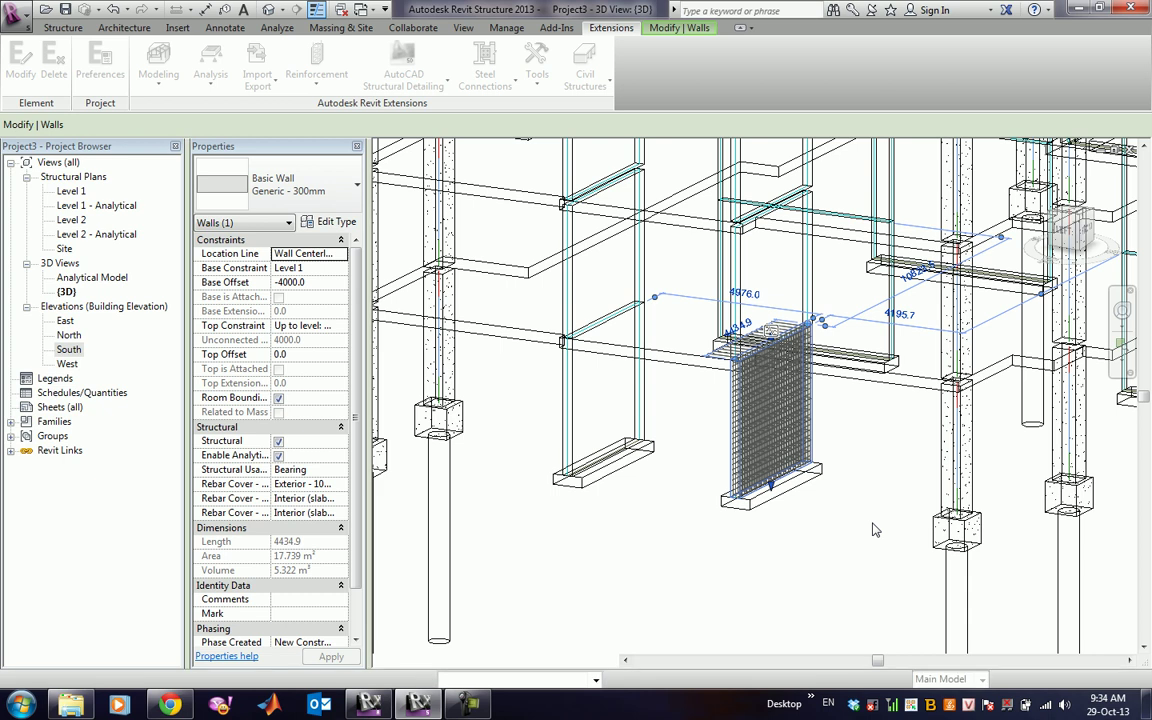
Try reinforcing the reinforced wall's footing as a continuous footing; dismiss the unsupported message.
{"action": "left_click", "coordinate": [872, 529]}
{"action": "scroll", "coordinate": [835, 483], "scroll_direction": "up", "scroll_amount": 5}
{"action": "middle_click_drag", "start_coordinate": [835, 483], "coordinate": [902, 555]}
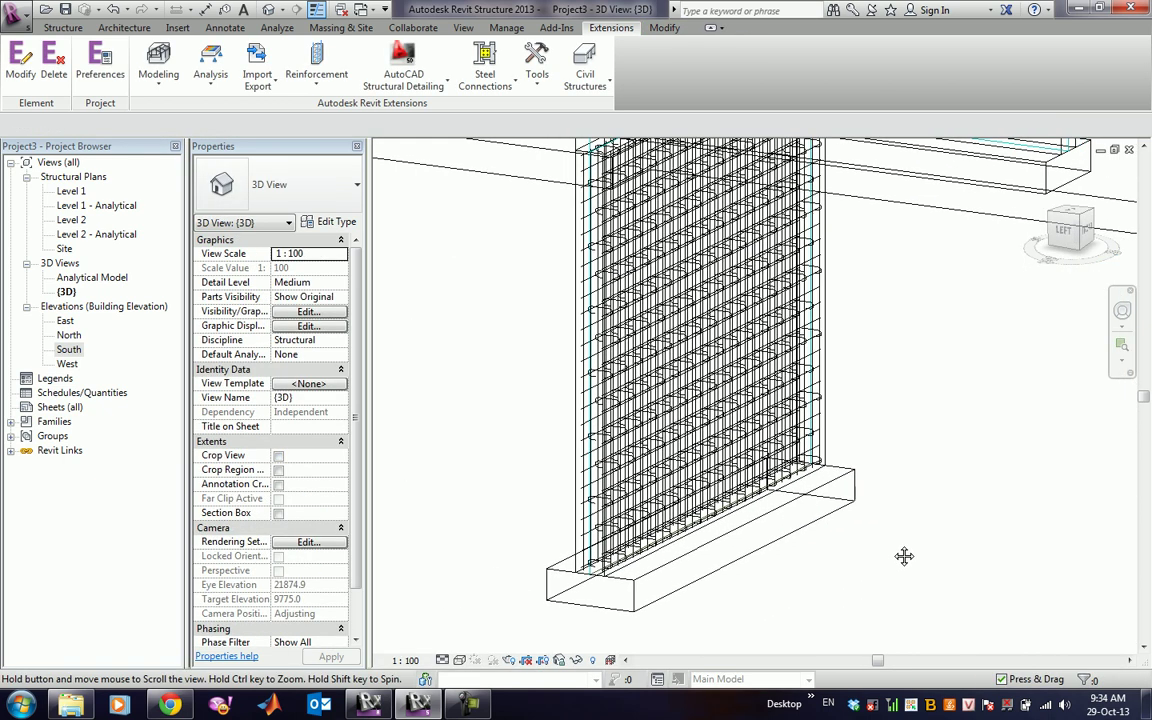
{"action": "left_click", "coordinate": [675, 572]}
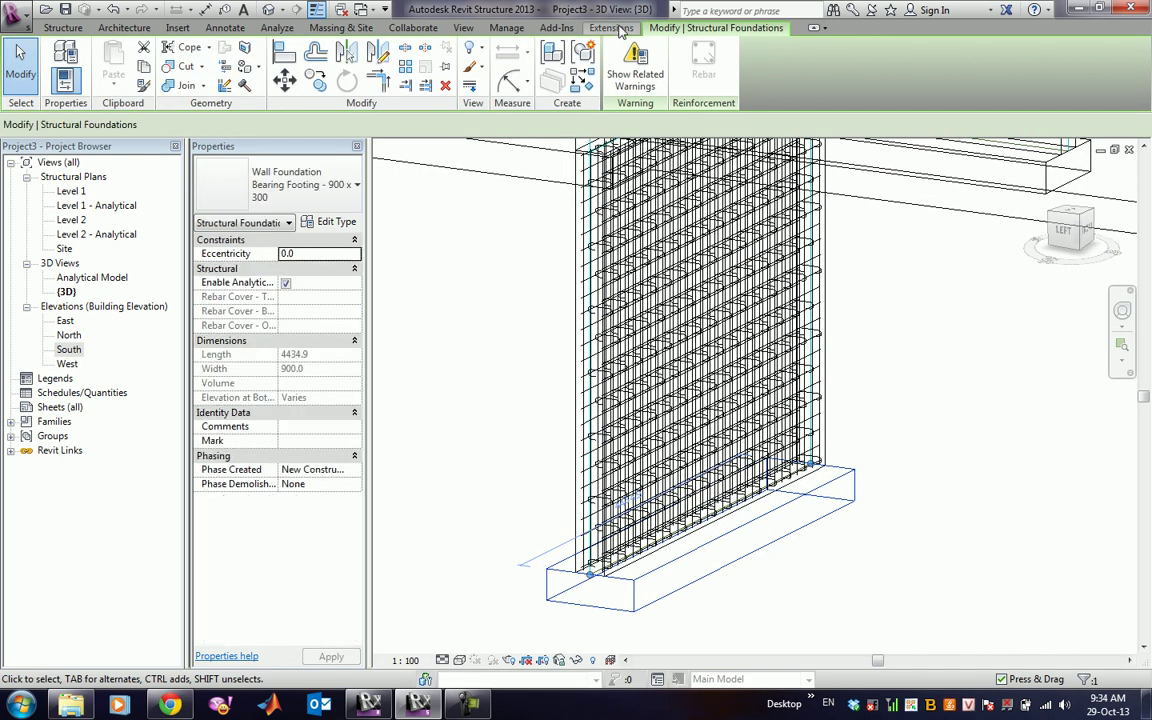
{"action": "left_click", "coordinate": [316, 62]}
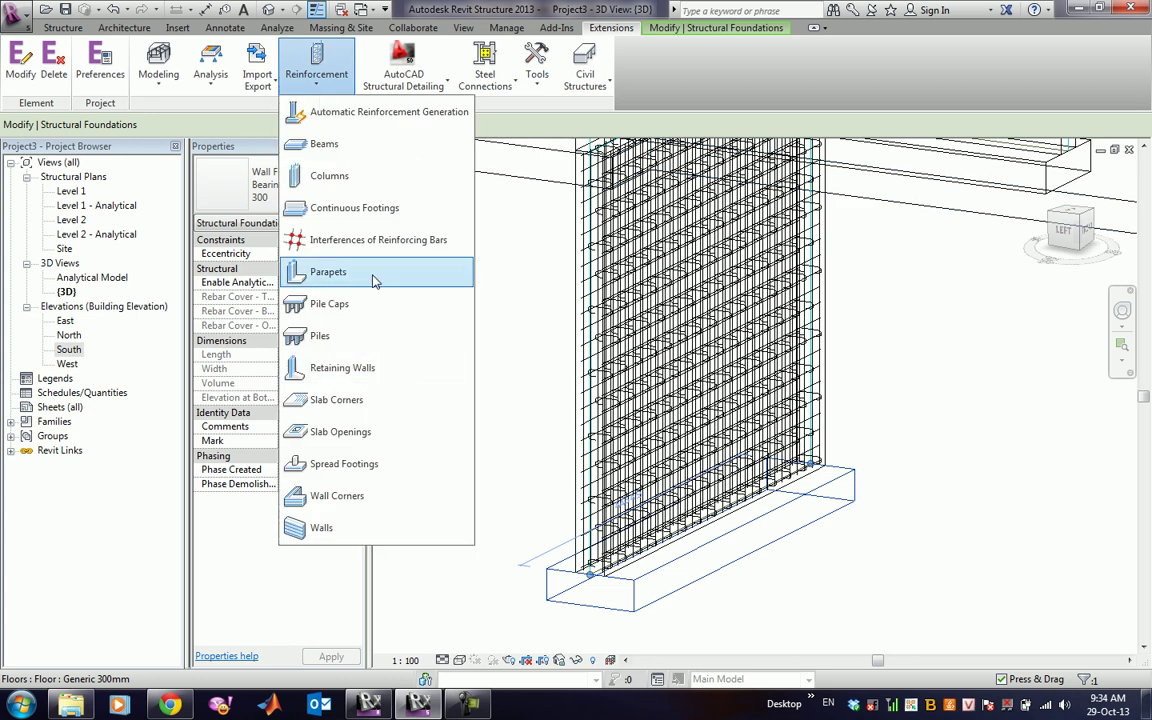
{"action": "left_click", "coordinate": [358, 212]}
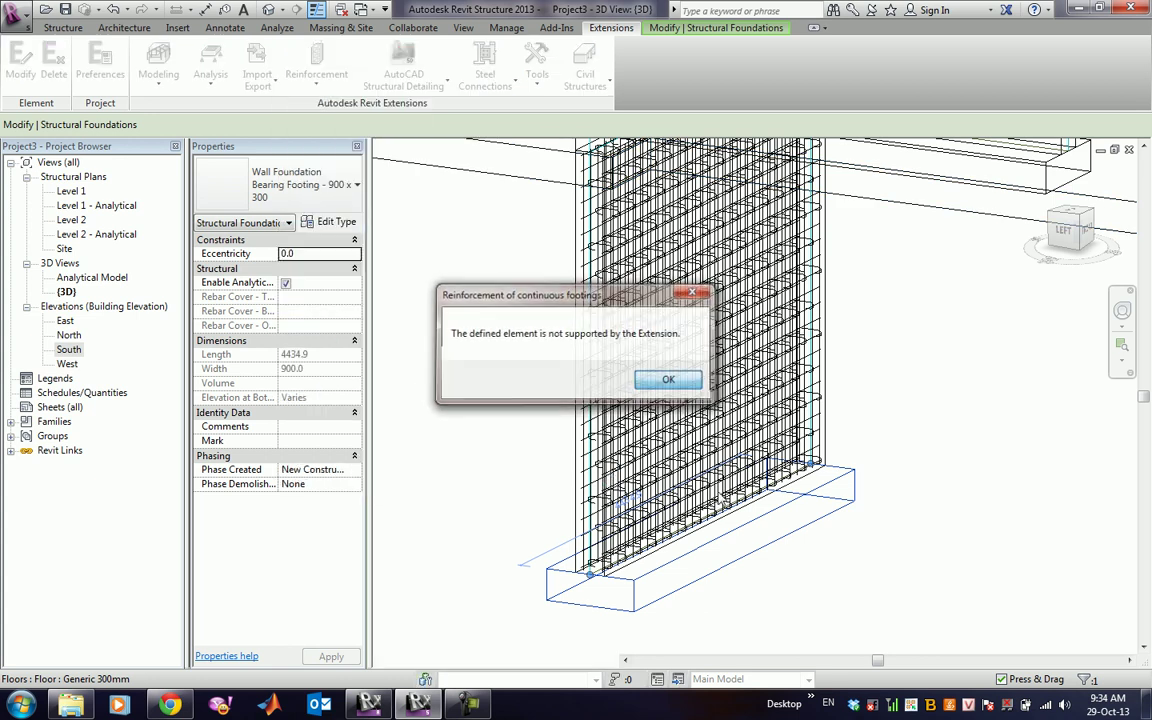
{"action": "left_click", "coordinate": [669, 379]}
Try the same Continuous Footings reinforcement on another wall footing and dismiss the warning.
{"action": "middle_click_drag", "start_coordinate": [797, 570], "coordinate": [1045, 528]}
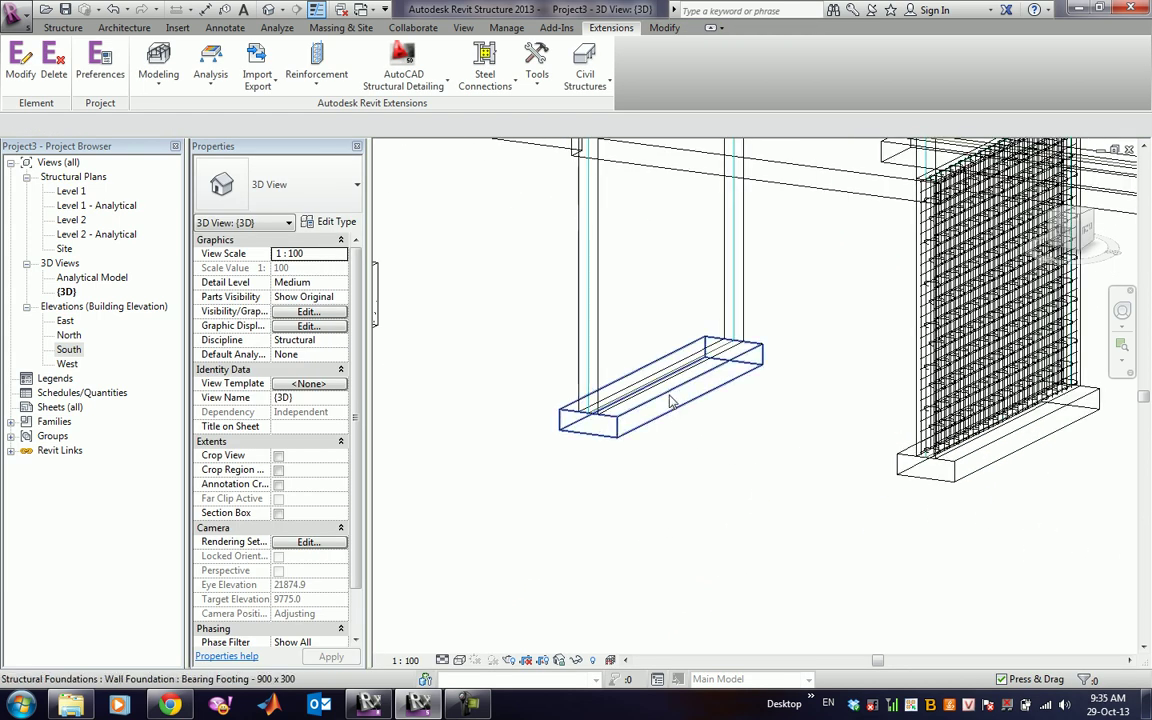
{"action": "left_click", "coordinate": [676, 410]}
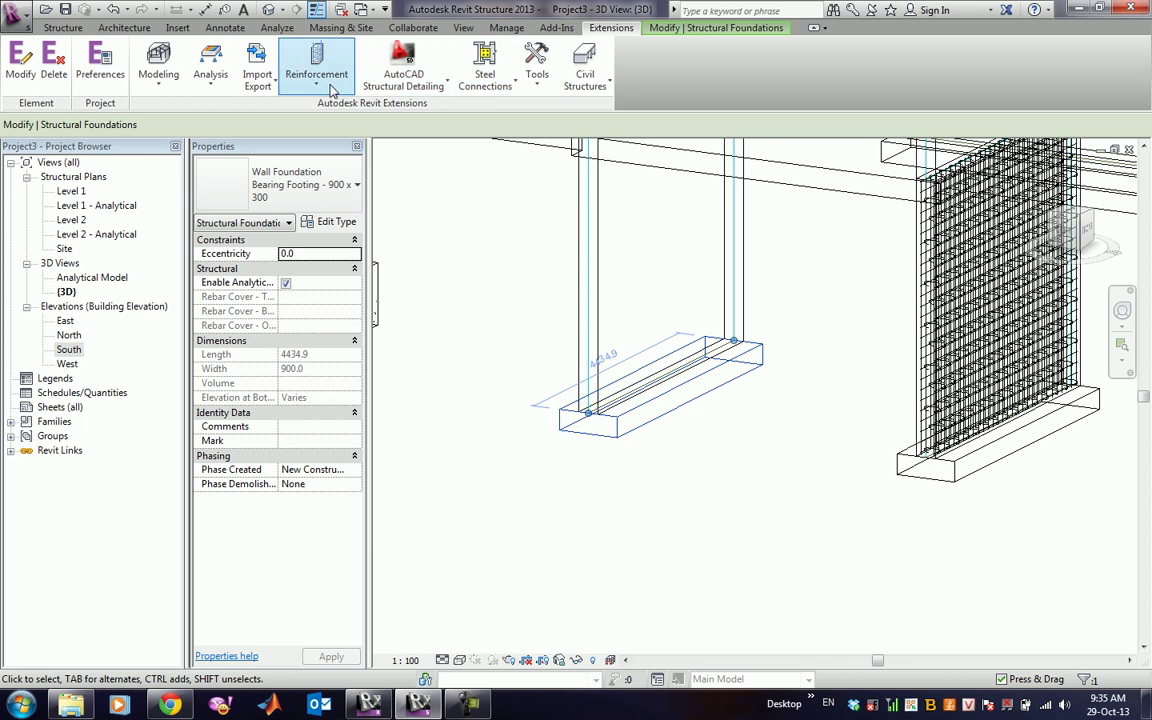
{"action": "left_click", "coordinate": [318, 64]}
{"action": "left_click", "coordinate": [345, 209]}
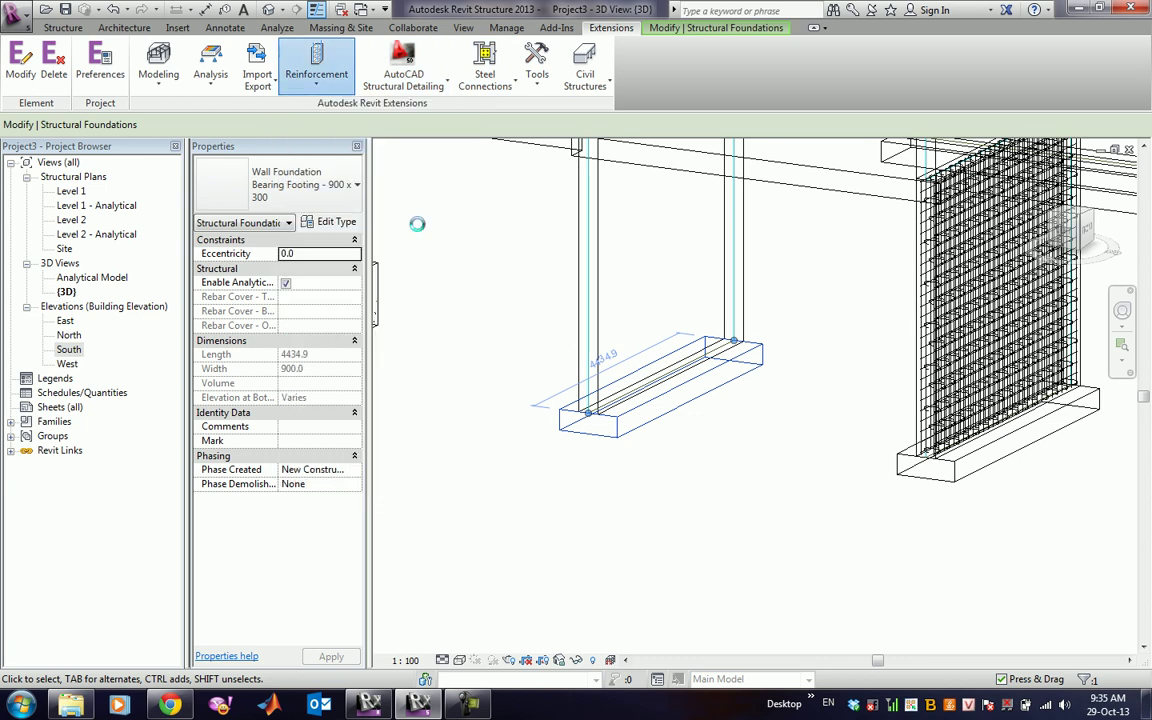
{"action": "left_click", "coordinate": [669, 383]}
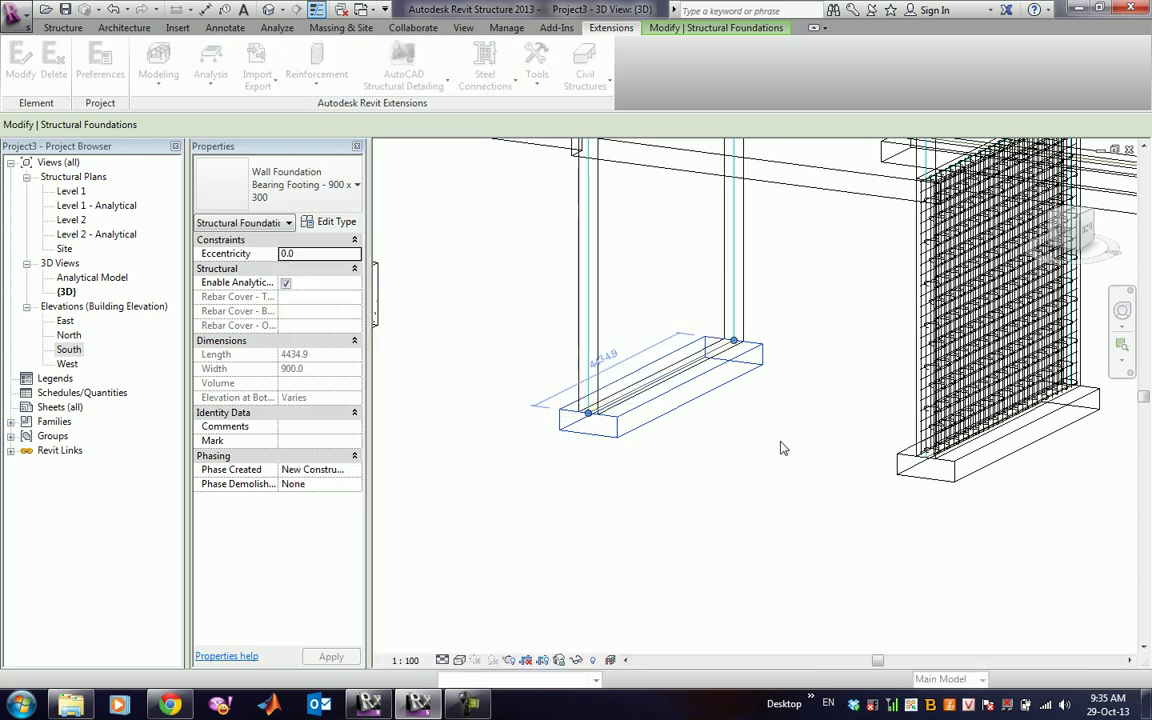
{"action": "middle_click_drag", "start_coordinate": [782, 445], "coordinate": [545, 431]}
{"action": "scroll", "coordinate": [782, 327], "scroll_direction": "up", "scroll_amount": 3}
{"action": "scroll", "coordinate": [733, 481], "scroll_direction": "up", "scroll_amount": 3}
Reinforce the right-hand pile cap with the Pile Caps generator, producing 13M bars at 100 mm.
{"action": "left_click", "coordinate": [900, 345]}
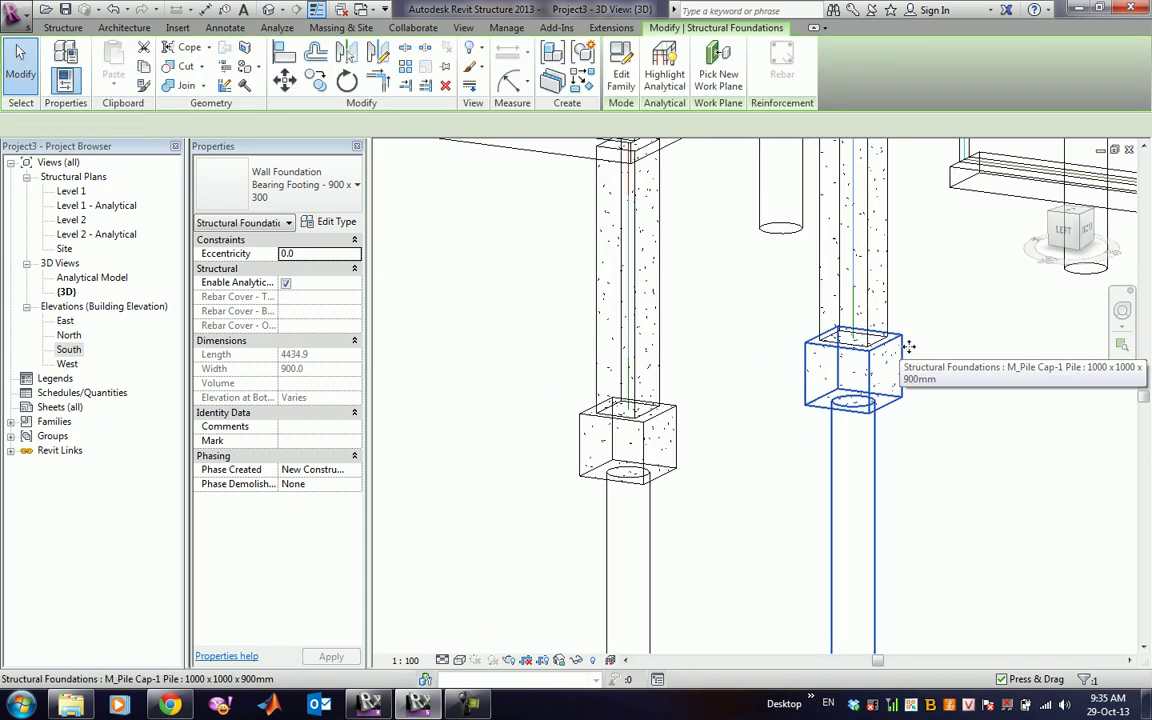
{"action": "left_click", "coordinate": [628, 29]}
{"action": "left_click", "coordinate": [316, 70]}
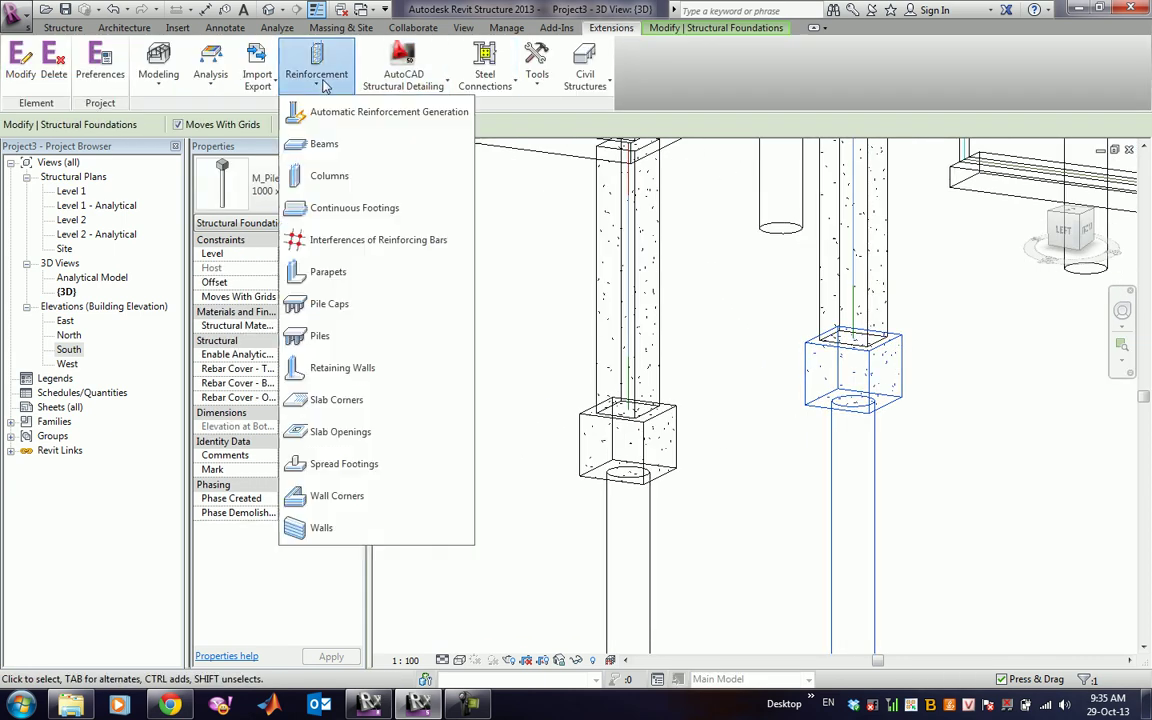
{"action": "left_click", "coordinate": [343, 314]}
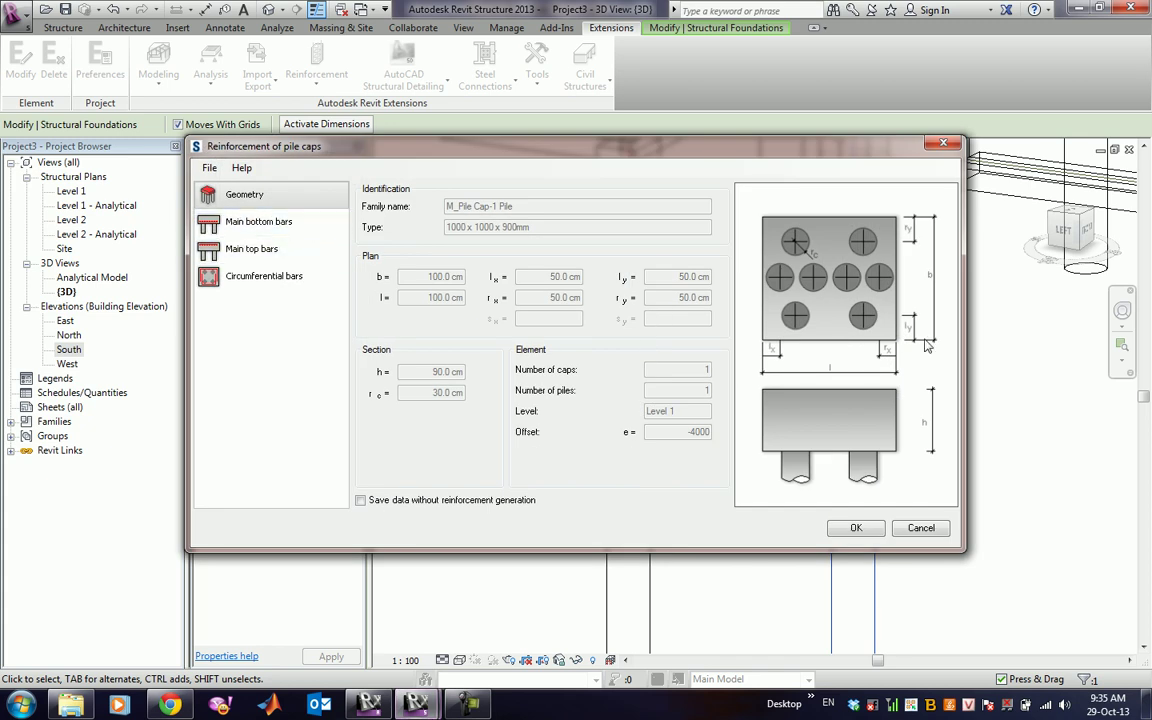
{"action": "left_click", "coordinate": [257, 252]}
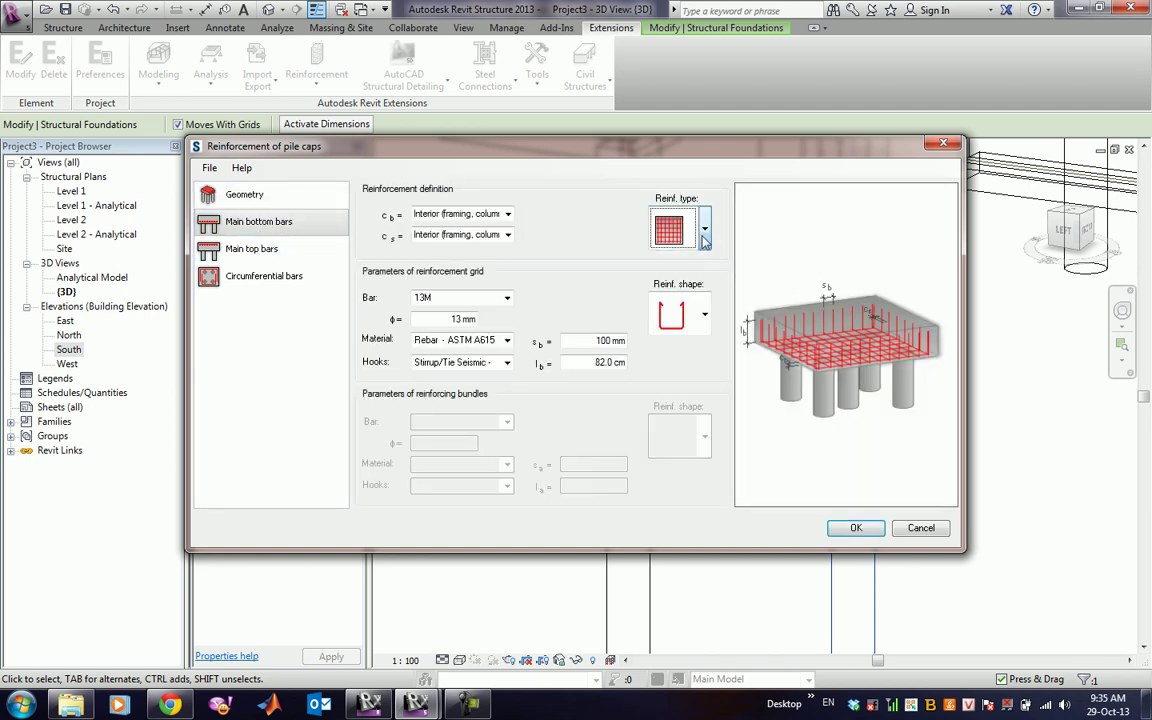
{"action": "left_click", "coordinate": [868, 538]}
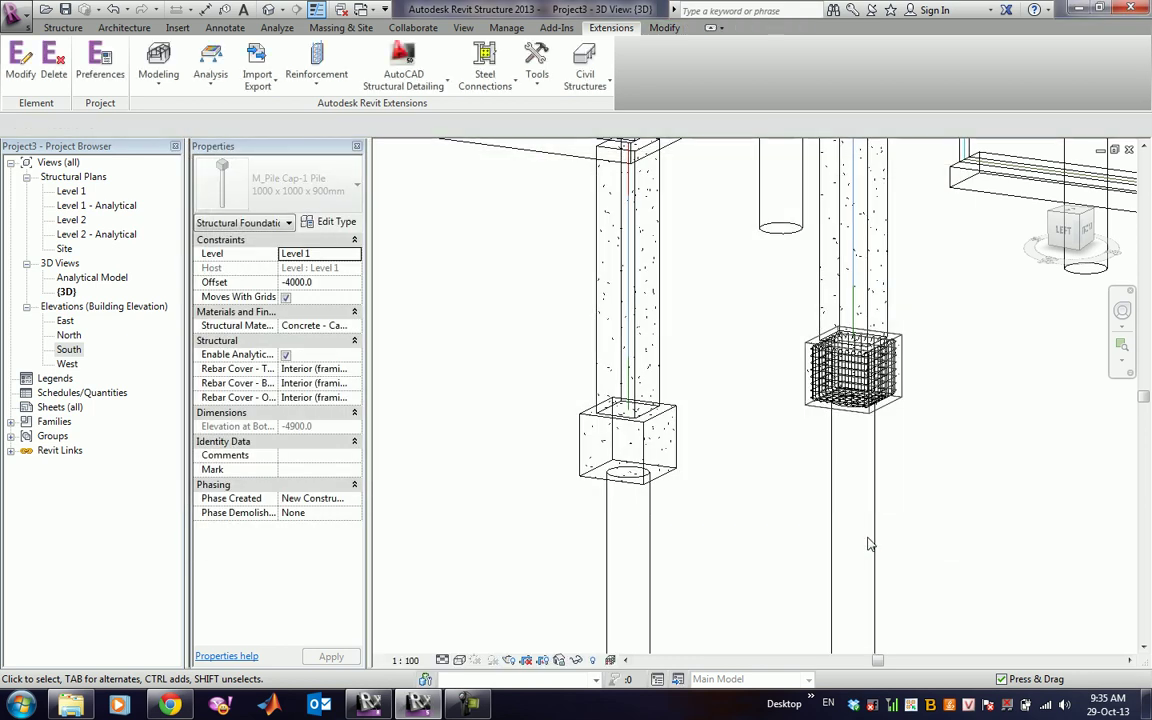
Zoom and pan out to frame the full multi-storey frame with the new rebar cage at its base.
{"action": "scroll", "coordinate": [922, 400], "scroll_direction": "up", "scroll_amount": 4}
{"action": "middle_click_drag", "start_coordinate": [577, 440], "coordinate": [836, 462]}
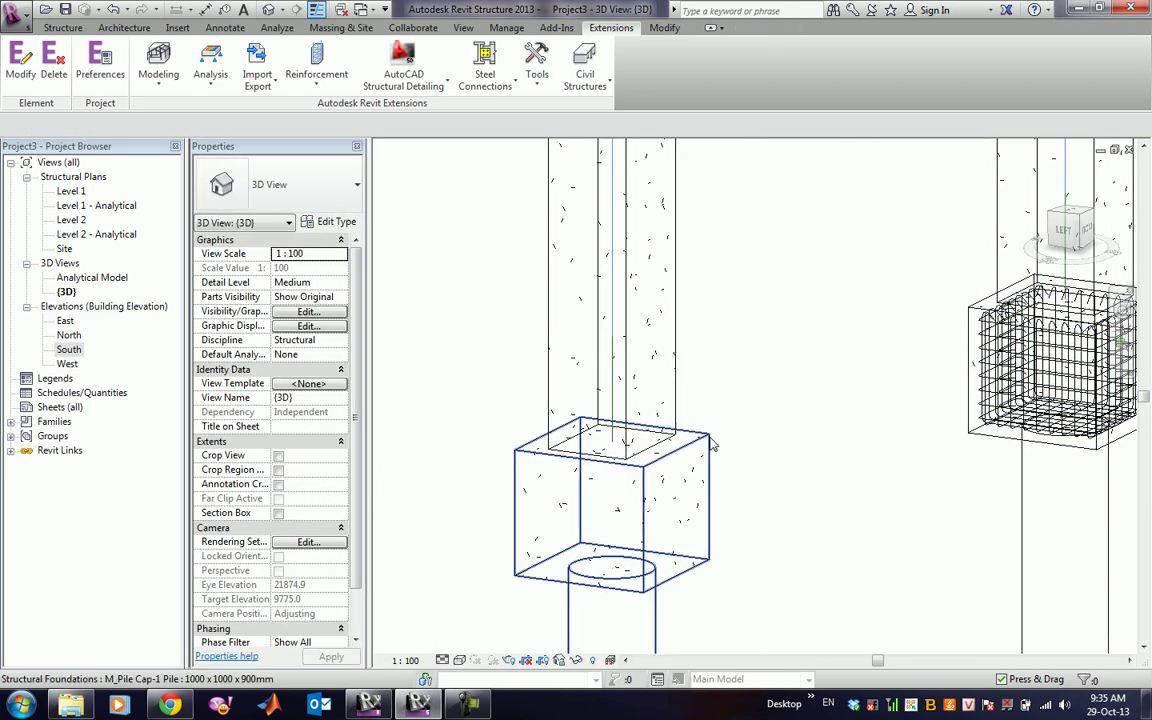
{"action": "scroll", "coordinate": [836, 462], "scroll_direction": "down", "scroll_amount": 3}
{"action": "mouse_move", "coordinate": [694, 630]}
{"action": "middle_mouse_down"}
{"action": "mouse_move", "coordinate": [760, 600]}
{"action": "mouse_move", "coordinate": [850, 595]}
{"action": "mouse_move", "coordinate": [790, 590]}
{"action": "mouse_move", "coordinate": [771, 489]}
{"action": "middle_mouse_up"}
{"action": "scroll", "coordinate": [760, 600], "scroll_direction": "down", "scroll_amount": 2}
{"action": "scroll", "coordinate": [780, 600], "scroll_direction": "up", "scroll_amount": 2}
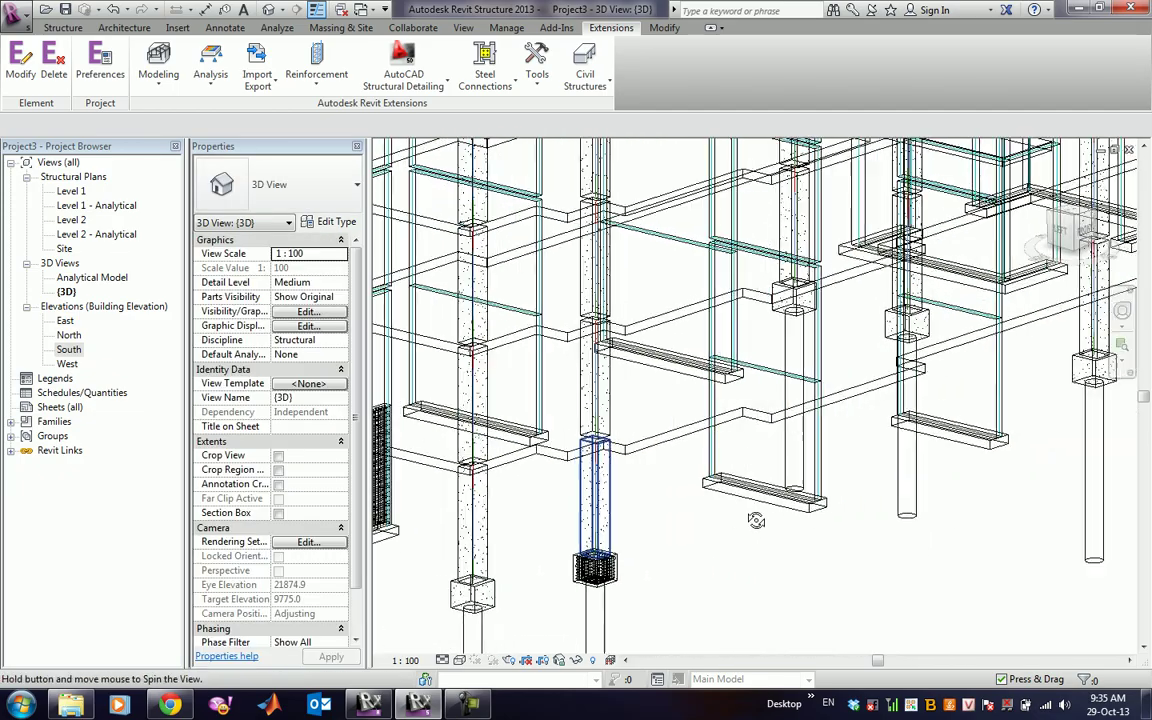
{"action": "scroll", "coordinate": [771, 489], "scroll_direction": "down", "scroll_amount": 3}
{"action": "scroll", "coordinate": [805, 609], "scroll_direction": "down", "scroll_amount": 2}
{"action": "middle_click_drag", "start_coordinate": [805, 609], "coordinate": [790, 600]}
{"action": "scroll", "coordinate": [730, 535], "scroll_direction": "up", "scroll_amount": 2}
{"action": "scroll", "coordinate": [730, 535], "scroll_direction": "down", "scroll_amount": 2}
{"action": "middle_click_drag", "start_coordinate": [730, 535], "coordinate": [770, 530]}
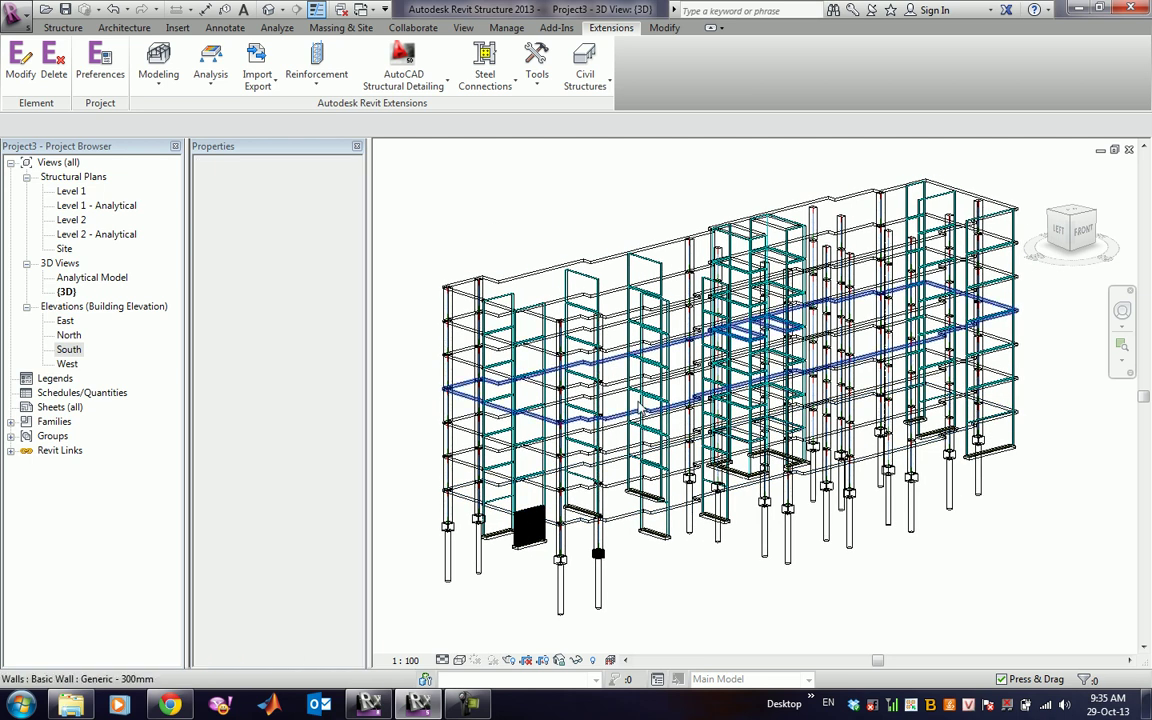